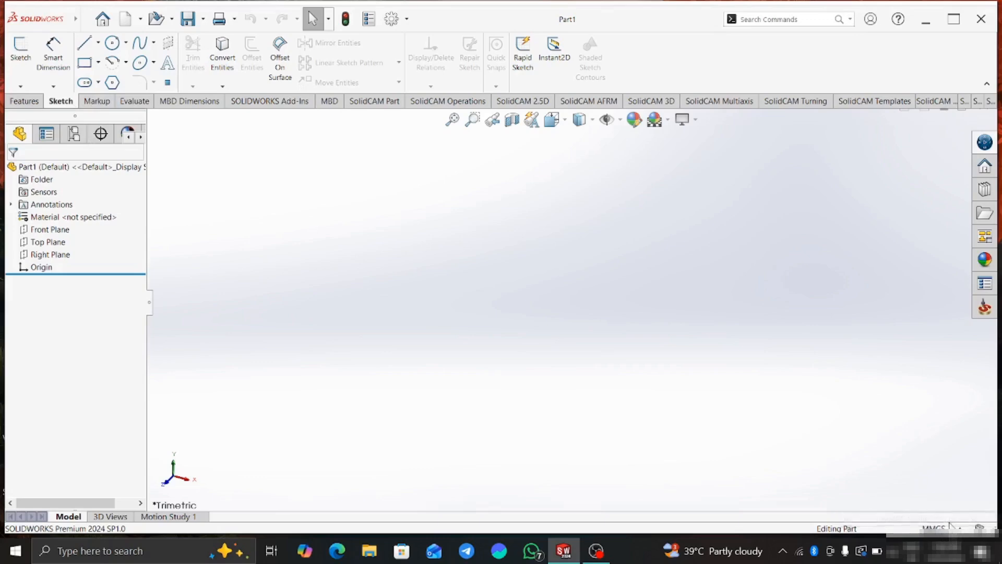
Step: Check that the document's unit system is MMGS (millimeter, gram, second)
left_click(935, 528)
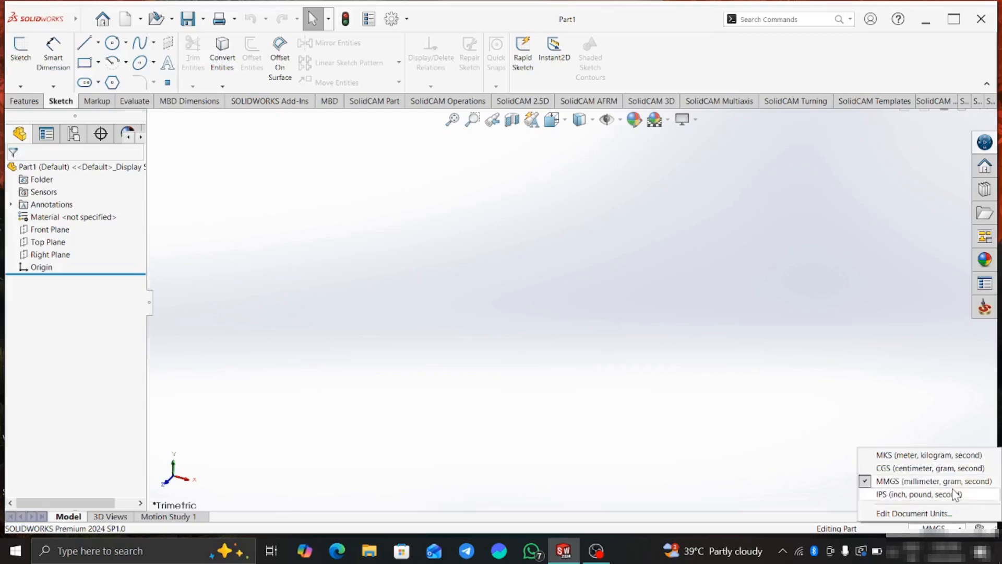
left_click(723, 425)
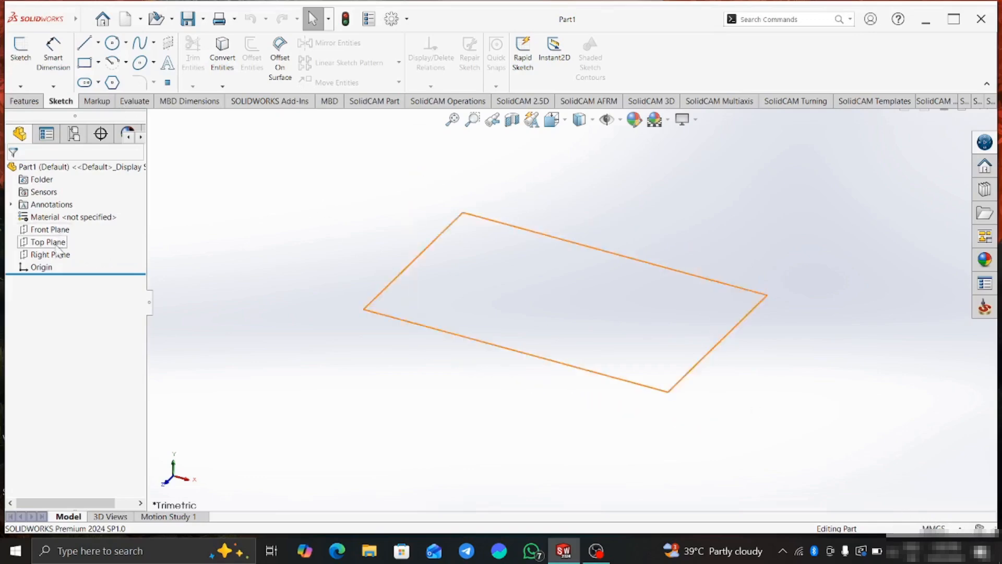
Step: Sketch a center rectangle about 245 mm wide on the Front Plane, centered on the origin
left_click(49, 229)
right_click(48, 230)
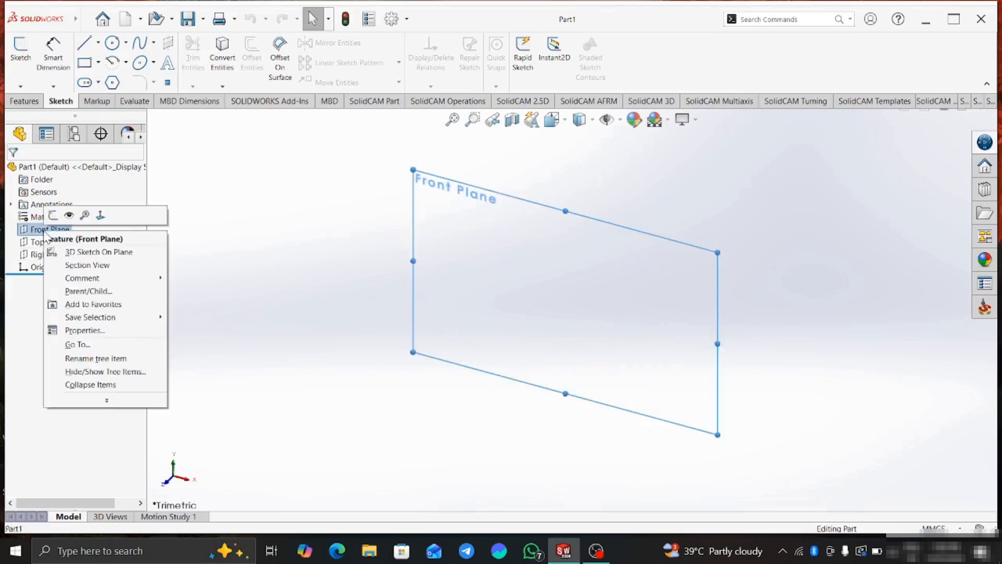
left_click(98, 226)
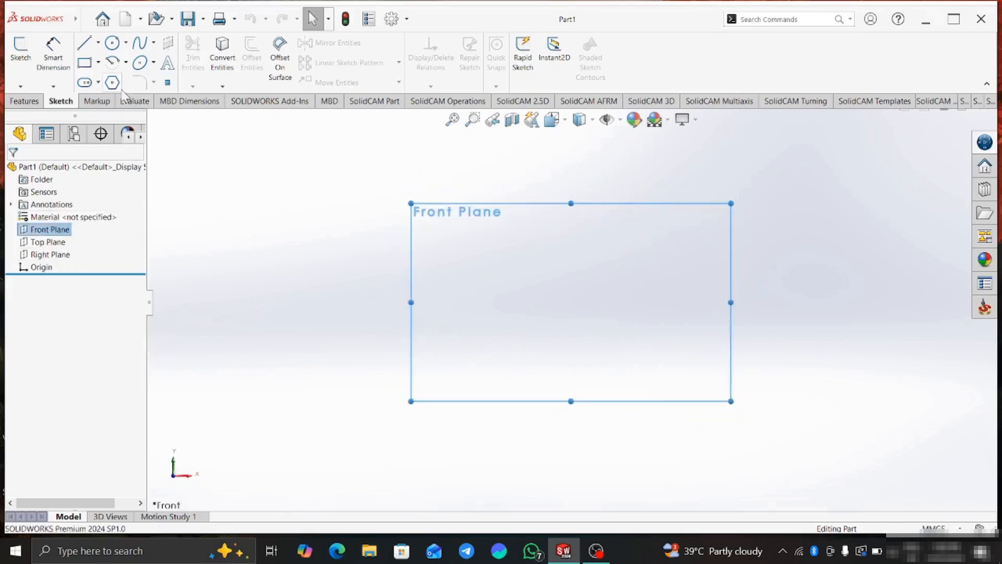
left_click(98, 62)
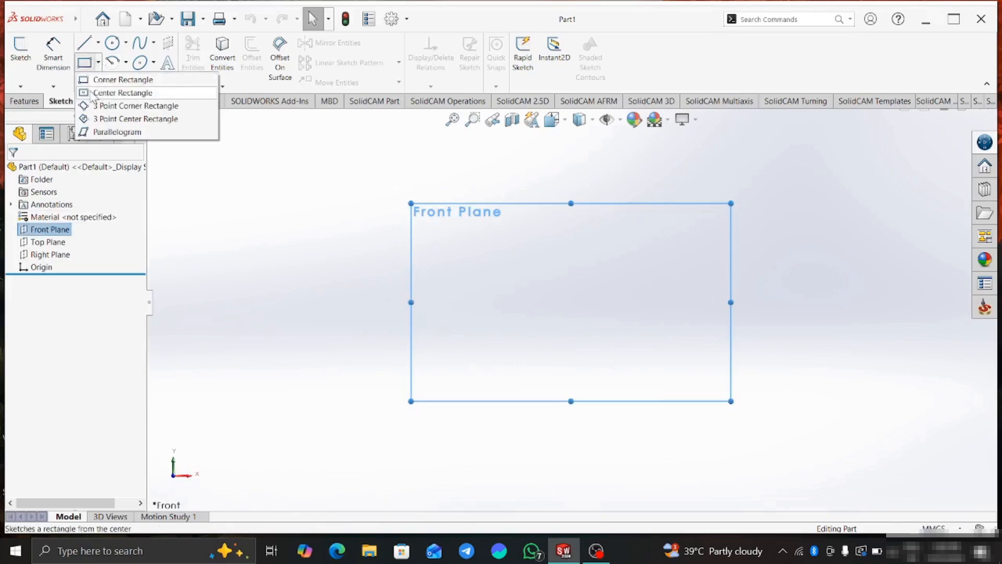
left_click(113, 94)
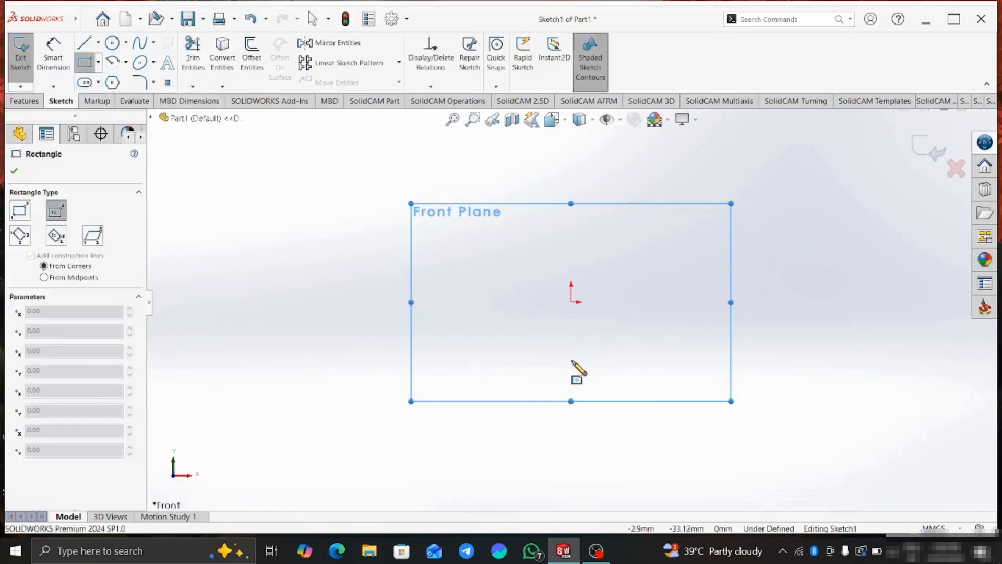
left_click(571, 302)
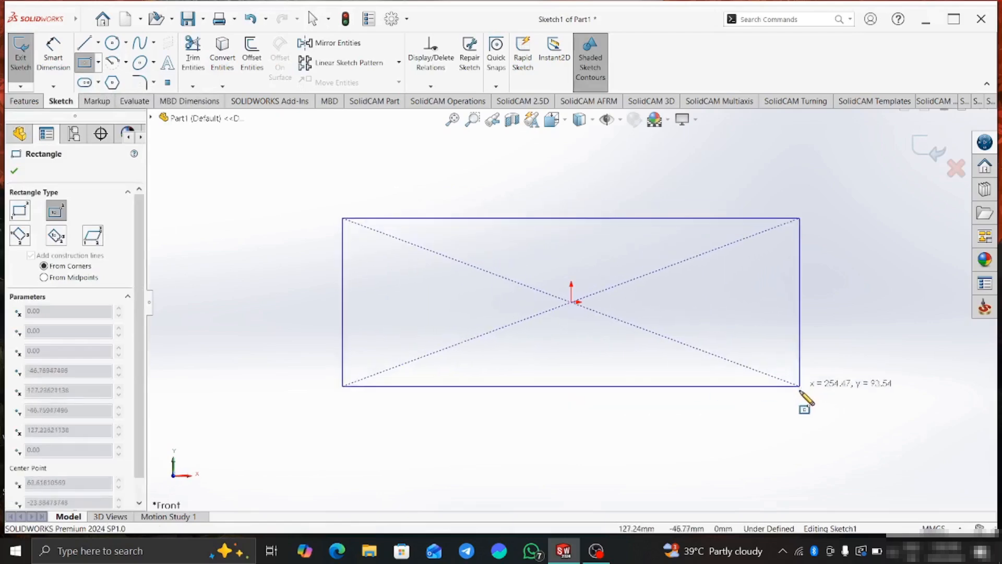
left_click(791, 412)
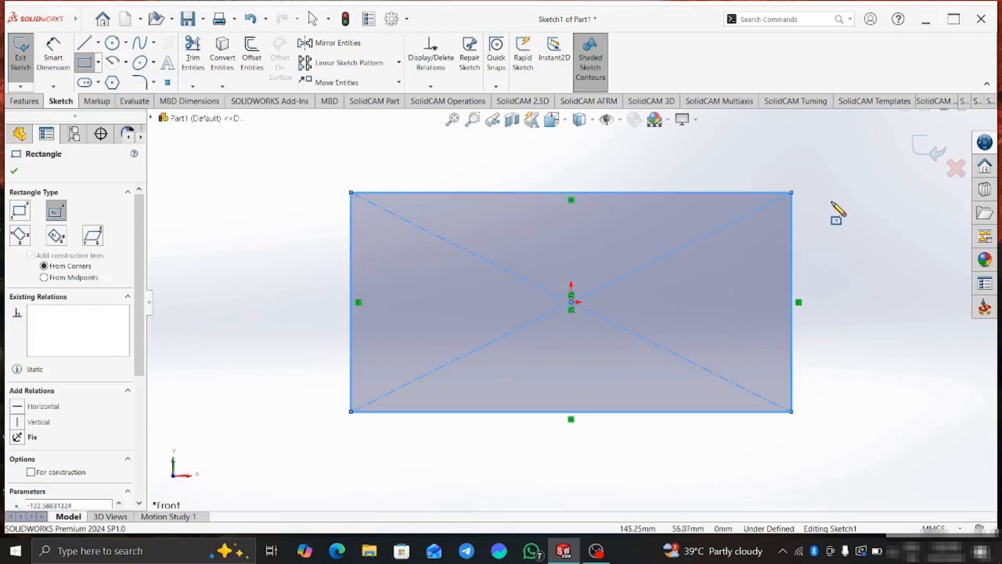
right_click(830, 220)
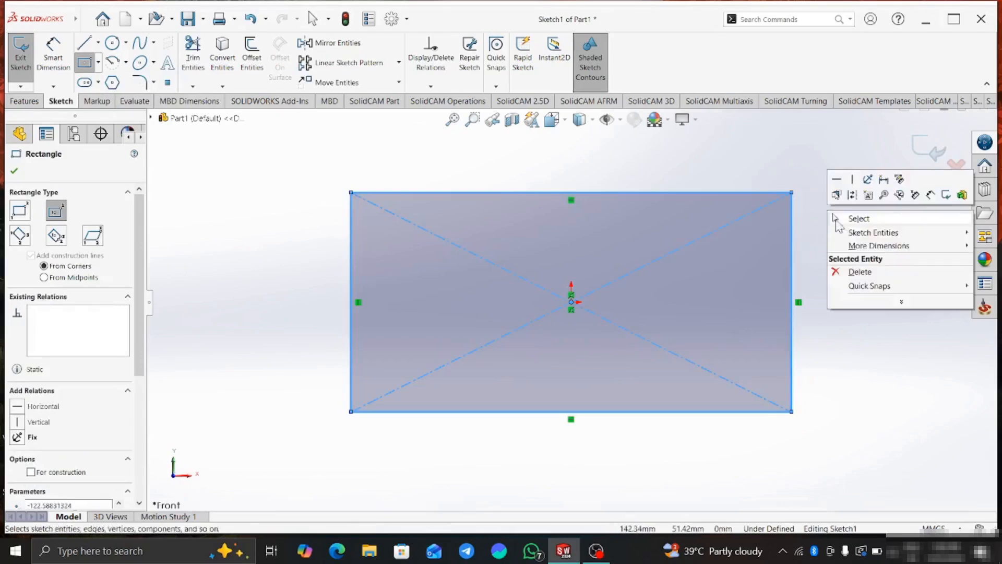
left_click(856, 219)
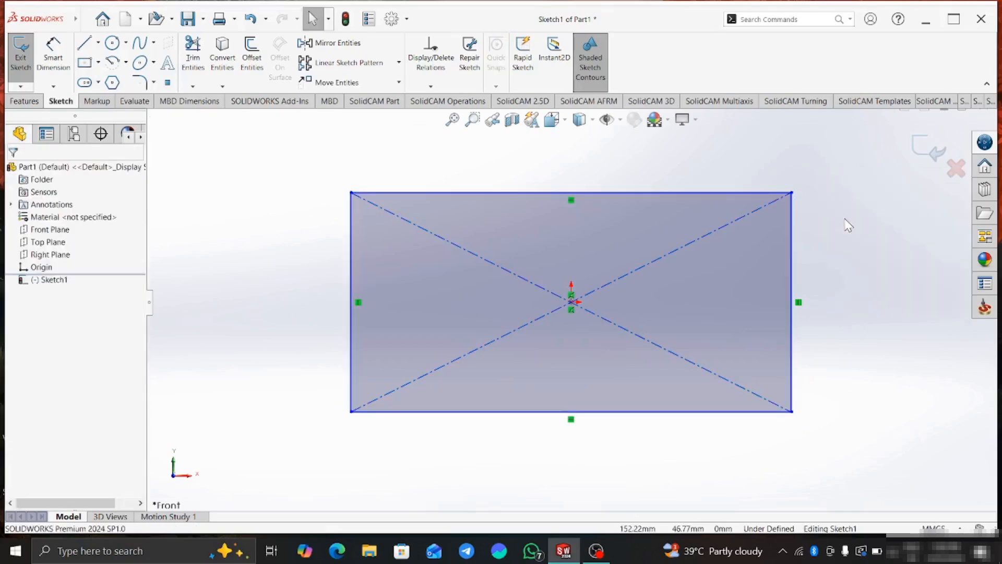
Step: Dimension the rectangle's upper edge at 175 mm and place the dimension text above the middle of the edge
right_click(847, 225)
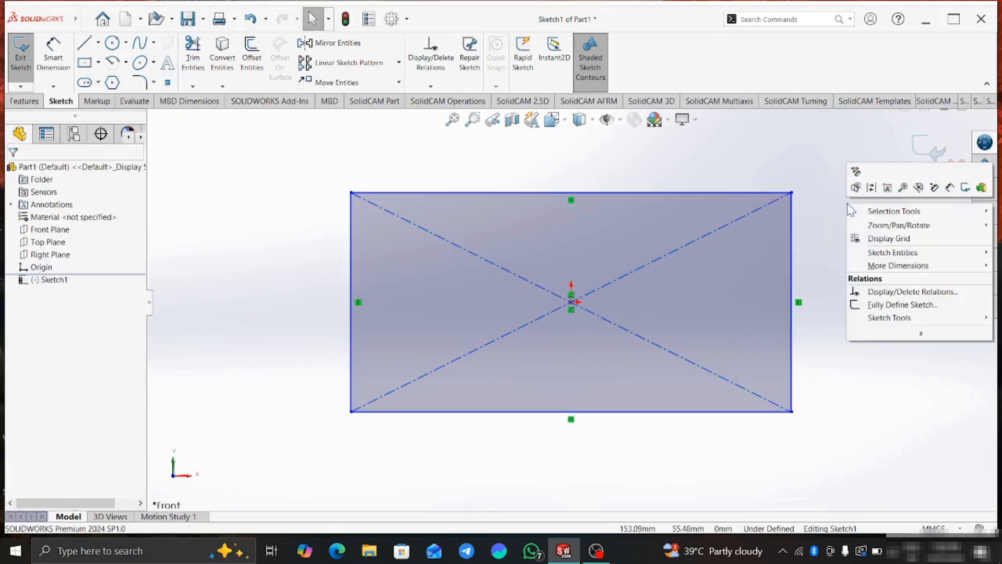
left_click(948, 189)
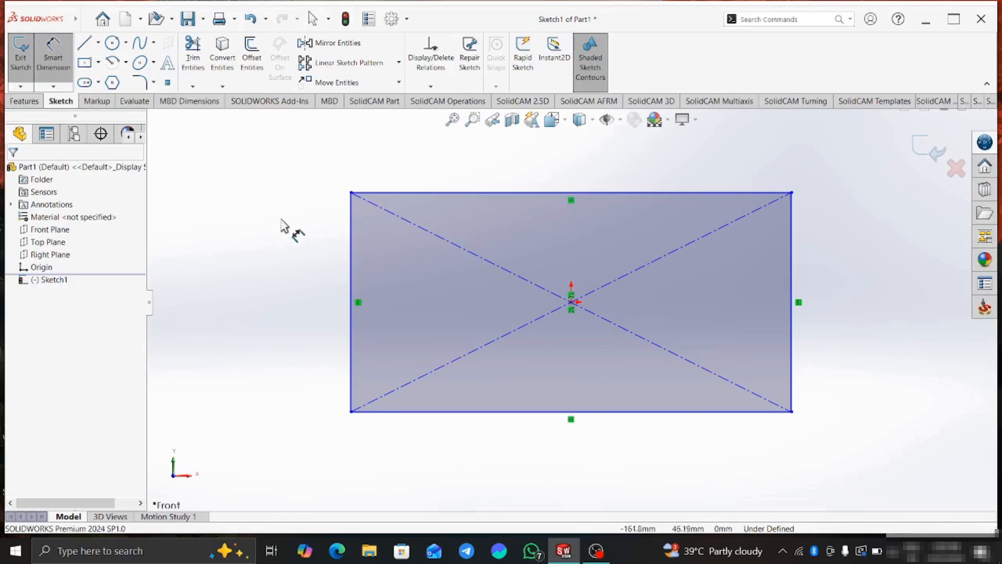
left_click(474, 192)
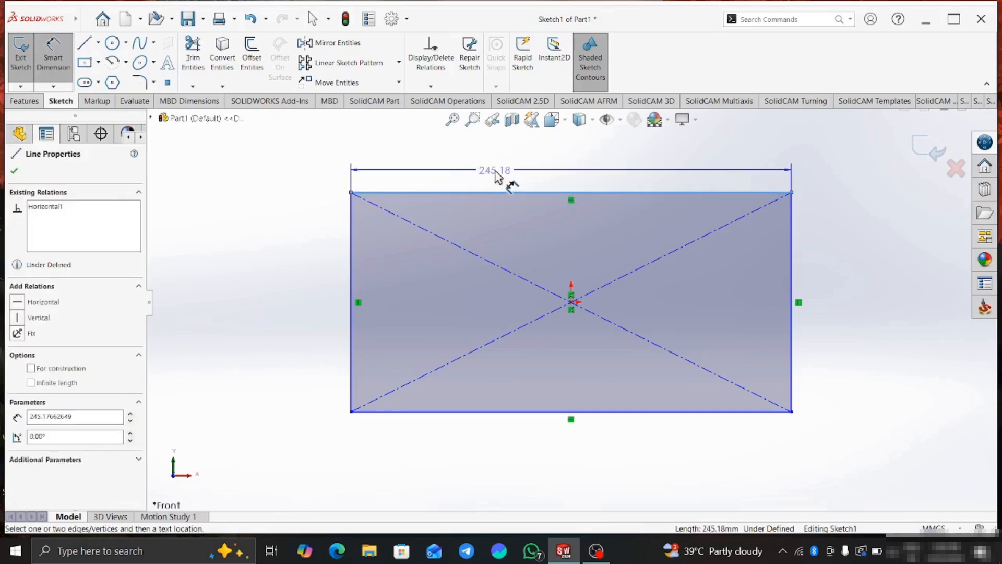
left_click(536, 212)
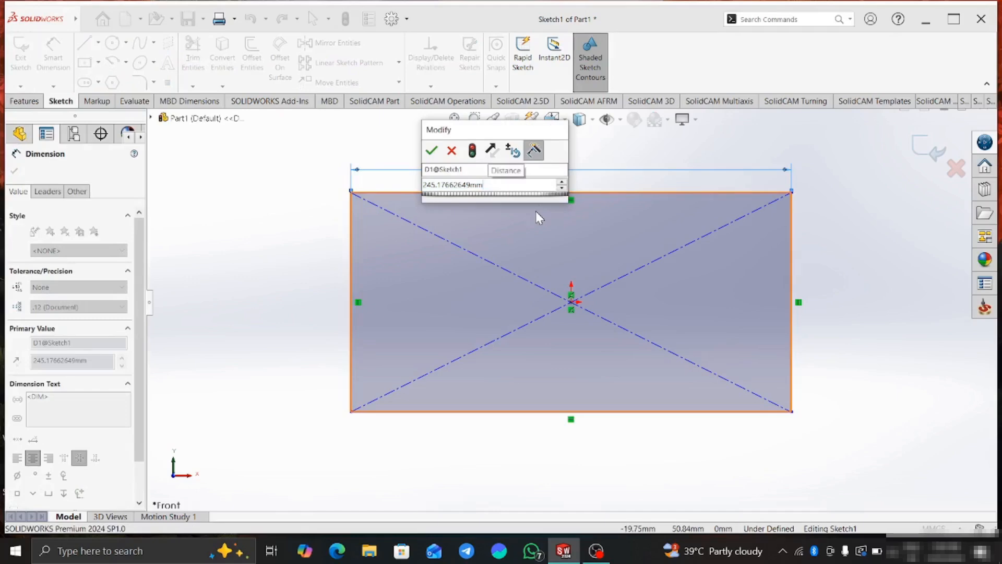
type("245.")
key("BackSpace")
key("BackSpace")
key("BackSpace")
key("BackSpace")
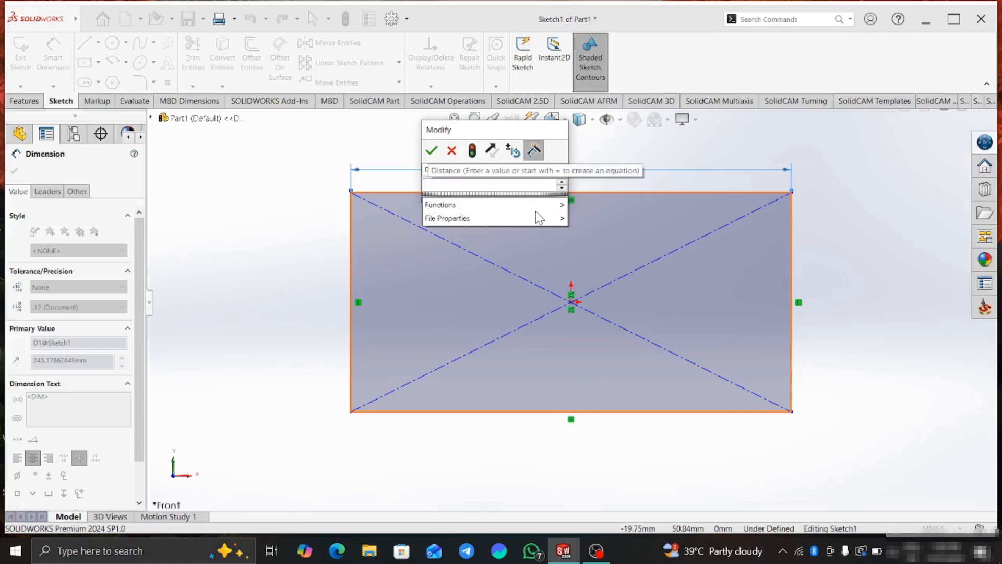
type("1")
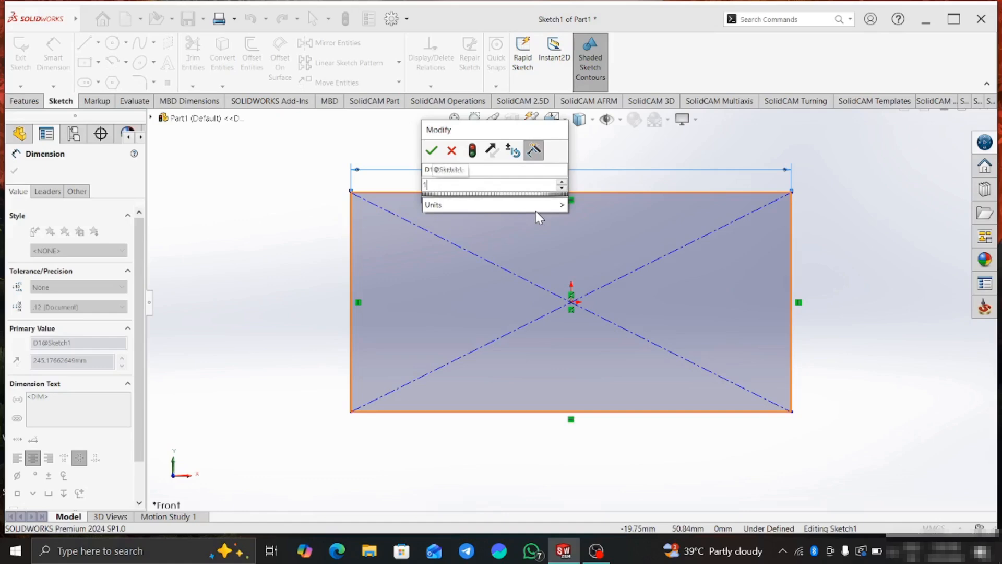
type("77")
key("BackSpace")
type("5")
left_click(432, 151)
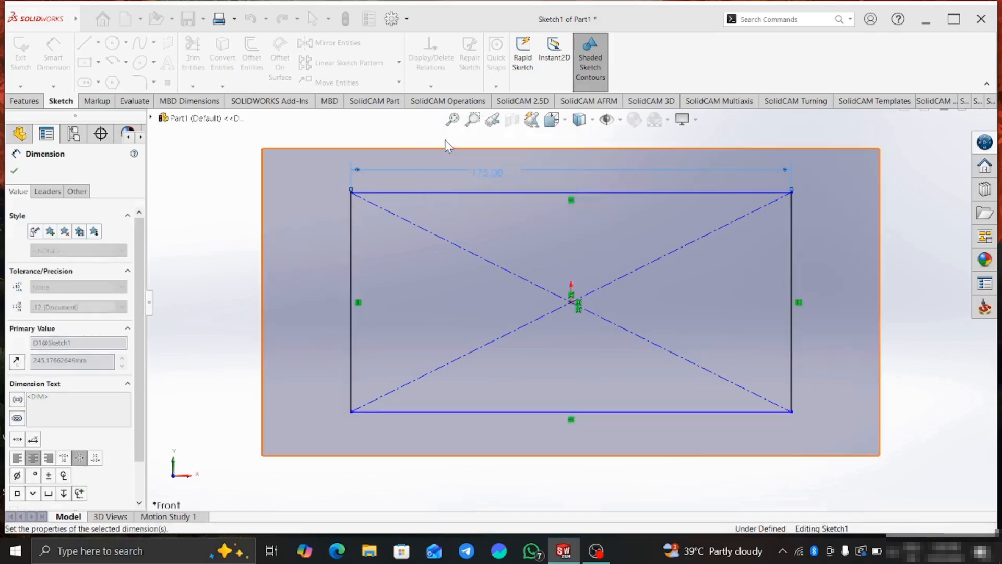
left_click_drag(503, 175, 548, 175)
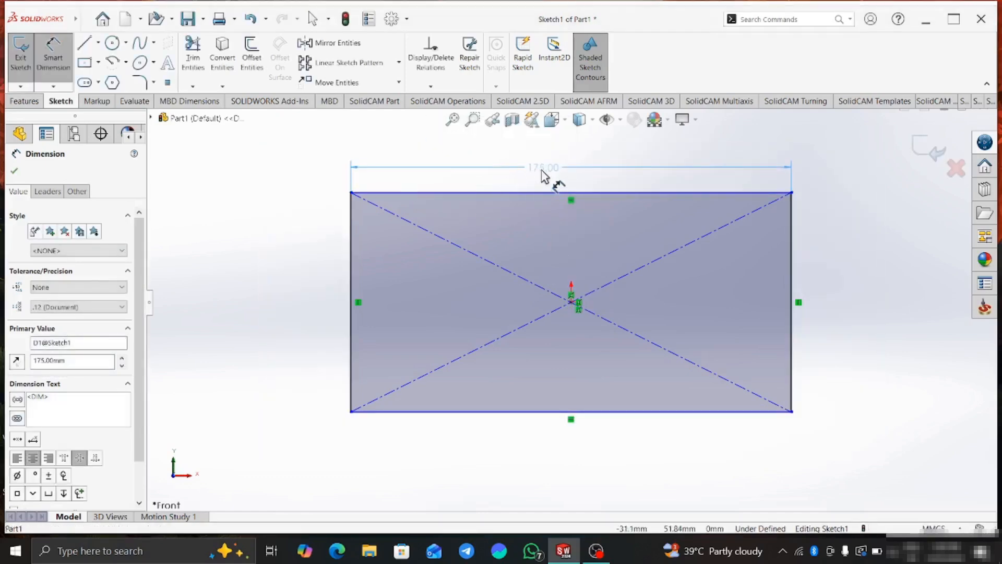
Step: Dimension the rectangle's vertical edge at 100 mm, placing the dimension beside it
left_click(792, 274)
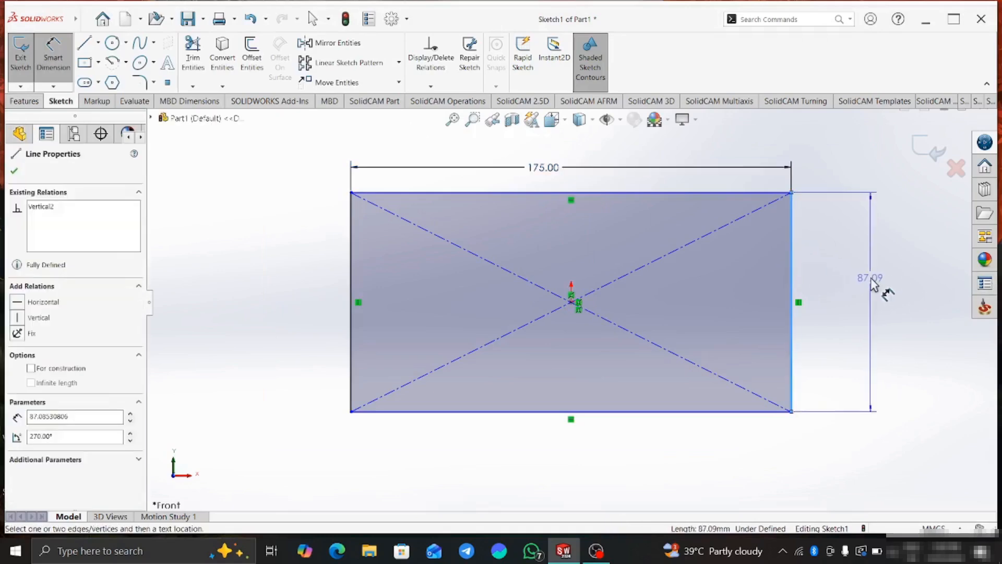
left_click(860, 278)
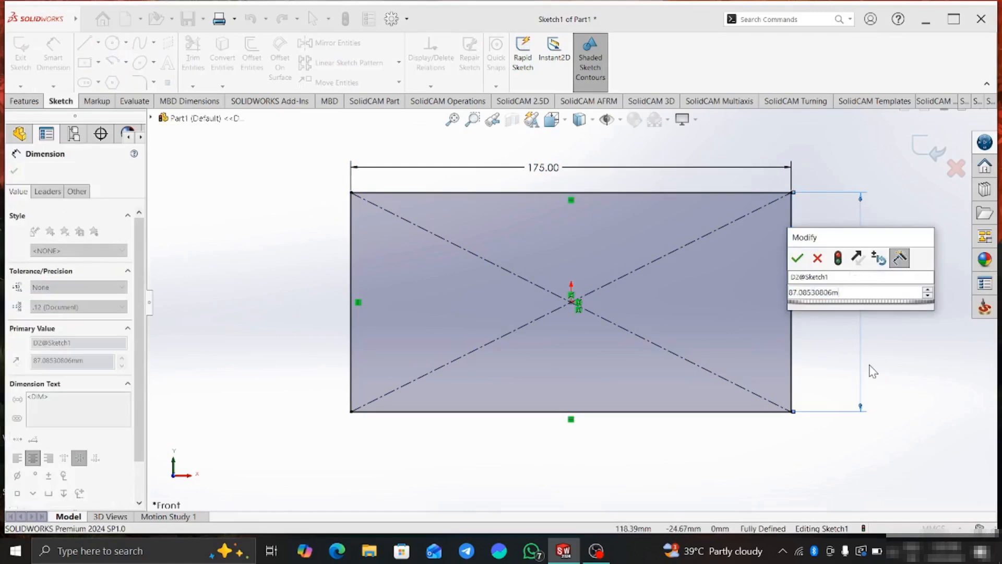
key("BackSpace")
key("BackSpace")
key("BackSpace")
key("BackSpace")
key("BackSpace")
key("BackSpace")
key("BackSpace")
key("BackSpace")
key("BackSpace")
key("BackSpace")
key("BackSpace")
key("BackSpace")
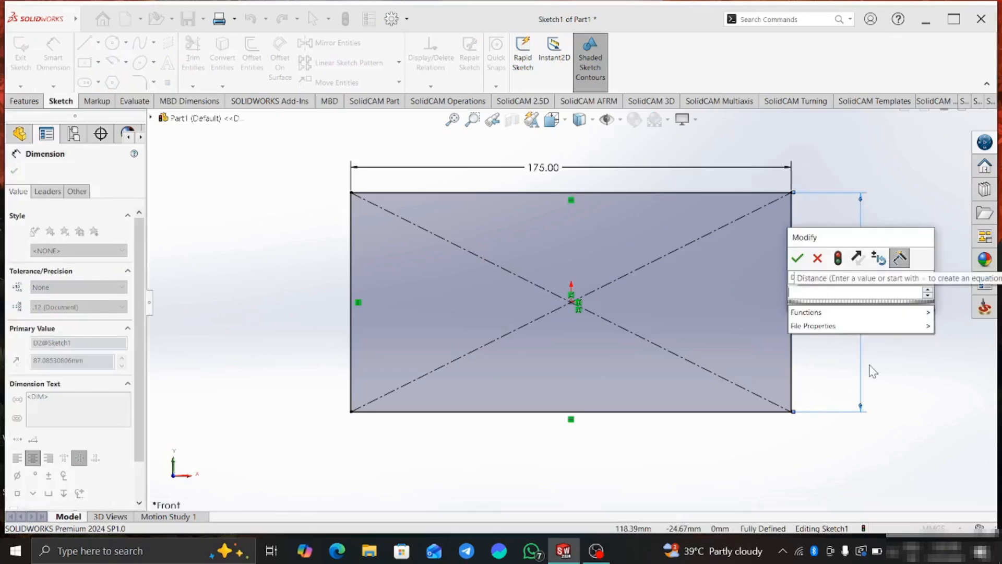
type("1")
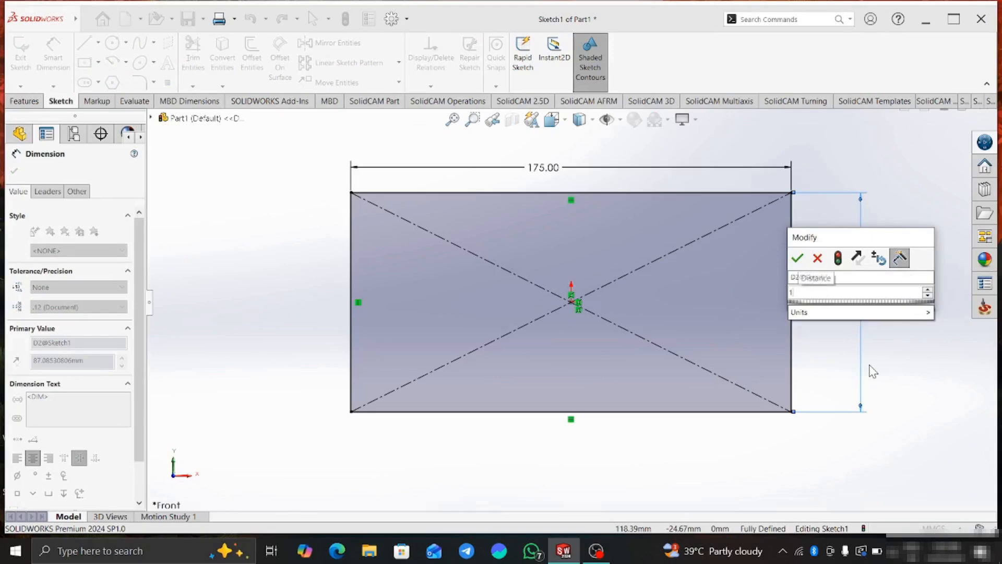
type("00")
left_click(797, 259)
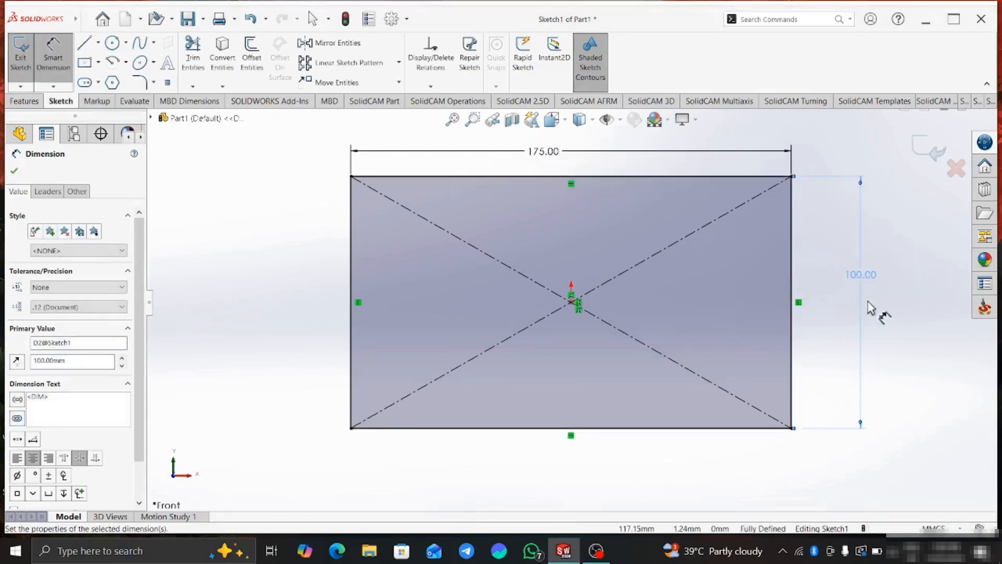
Step: Extrude the rectangle as a boss to a depth of 22 mm with the Mid Plane end condition
left_click(38, 102)
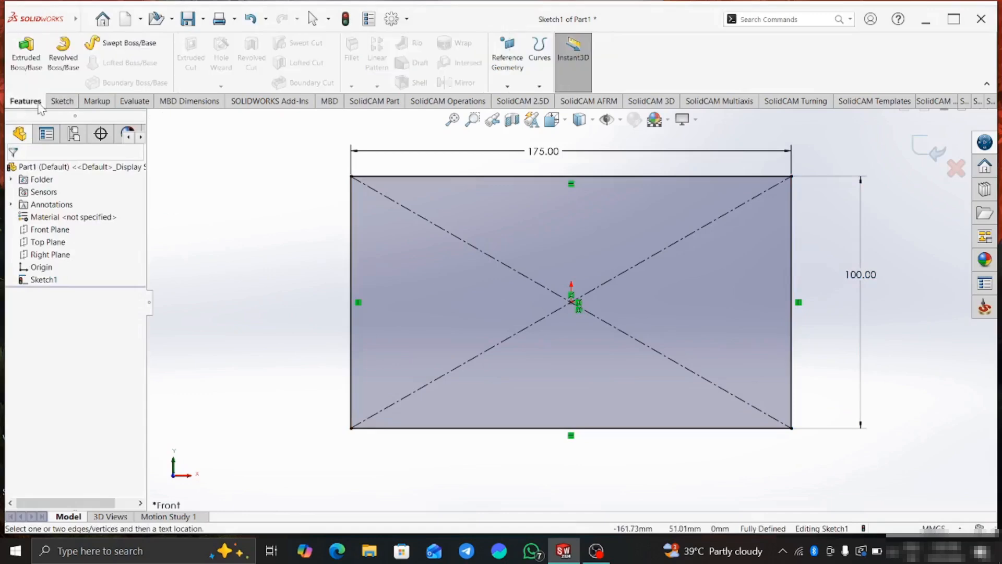
left_click(27, 63)
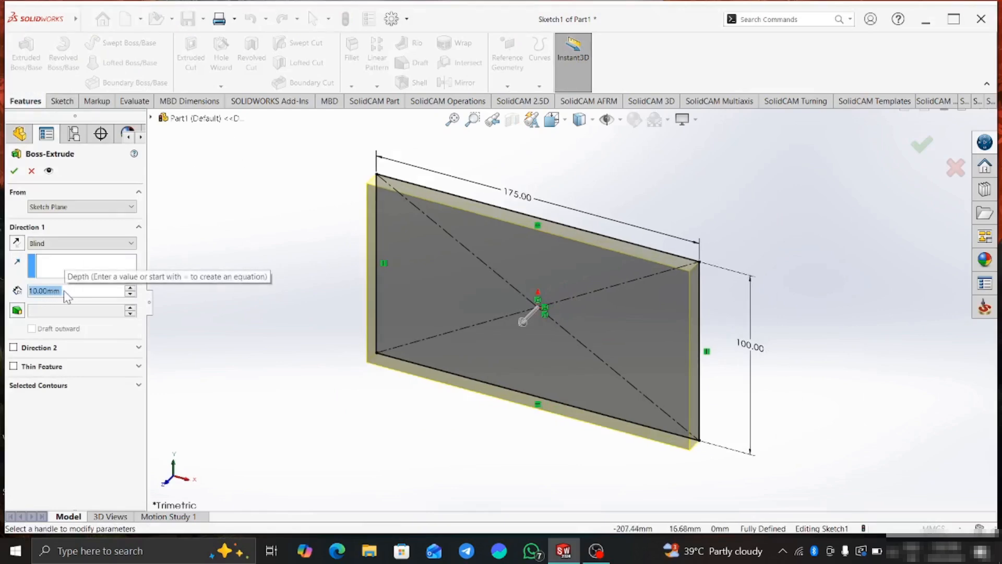
type("22")
key("Return")
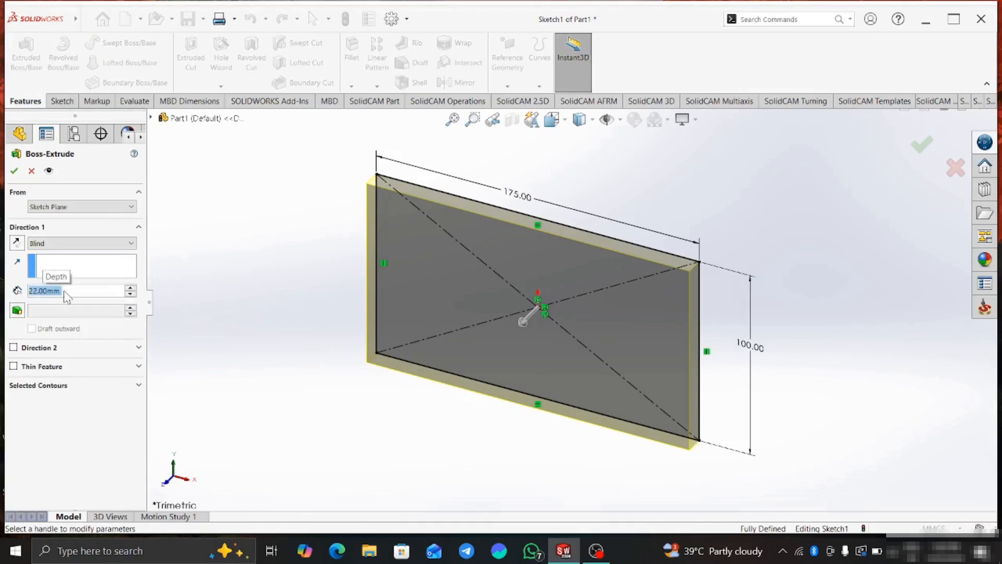
middle_click_drag(600, 271, 556, 269)
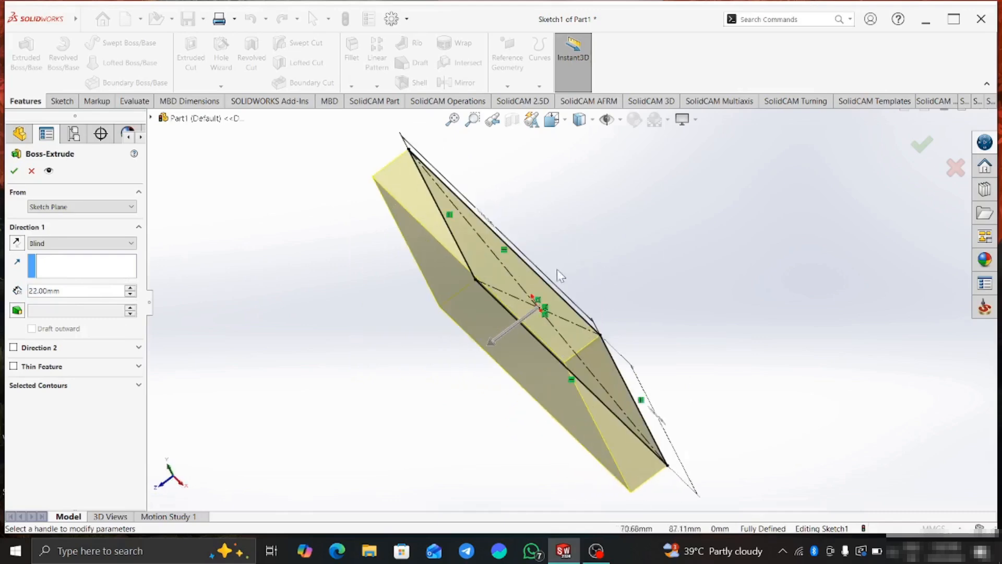
left_click(31, 243)
left_click(44, 291)
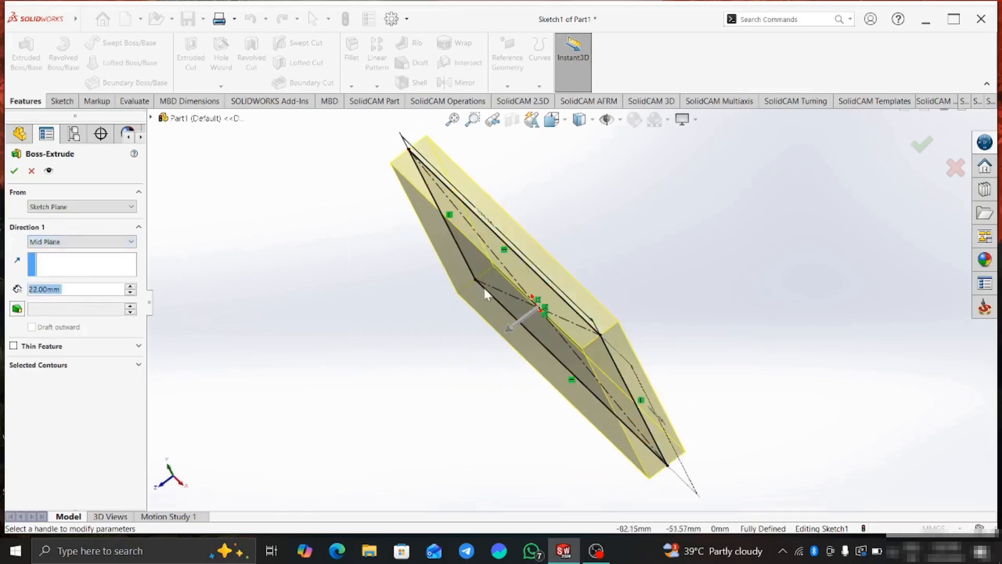
middle_click_drag(485, 291, 546, 238)
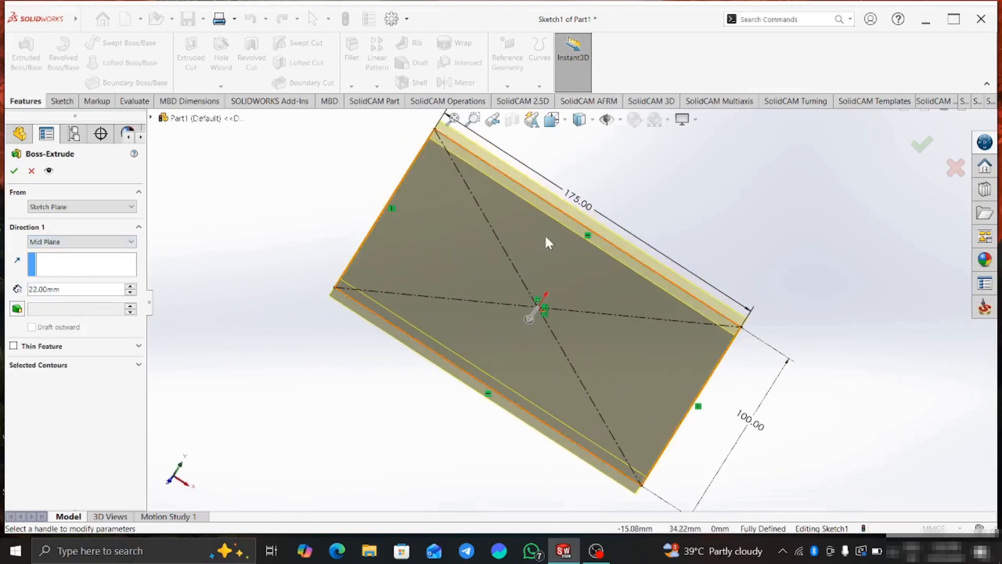
left_click(14, 172)
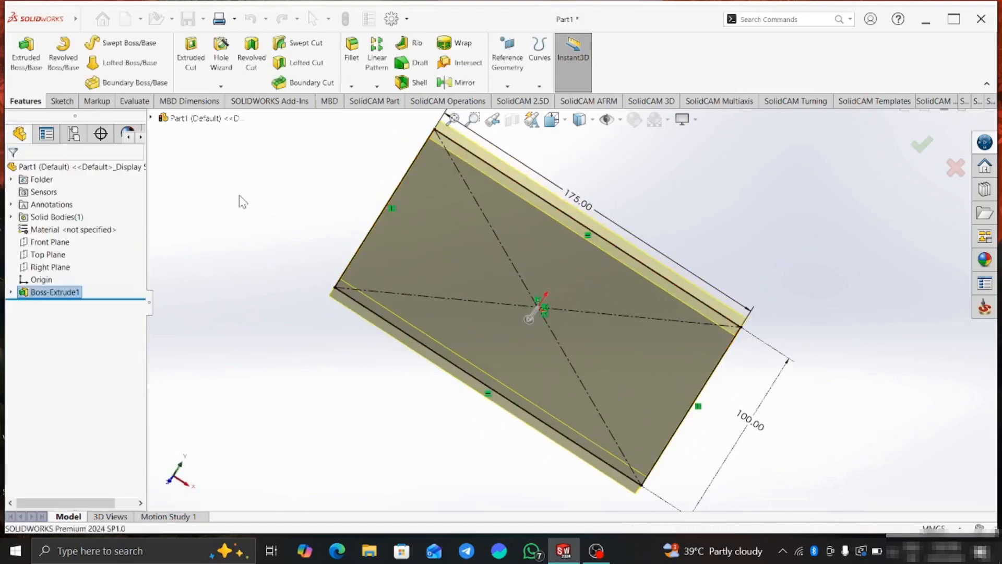
Step: Inspect the extruded block, viewing its large face head-on and orbiting around it
left_click(611, 278)
middle_click_drag(617, 254, 650, 188)
left_click(348, 282)
left_click(462, 247)
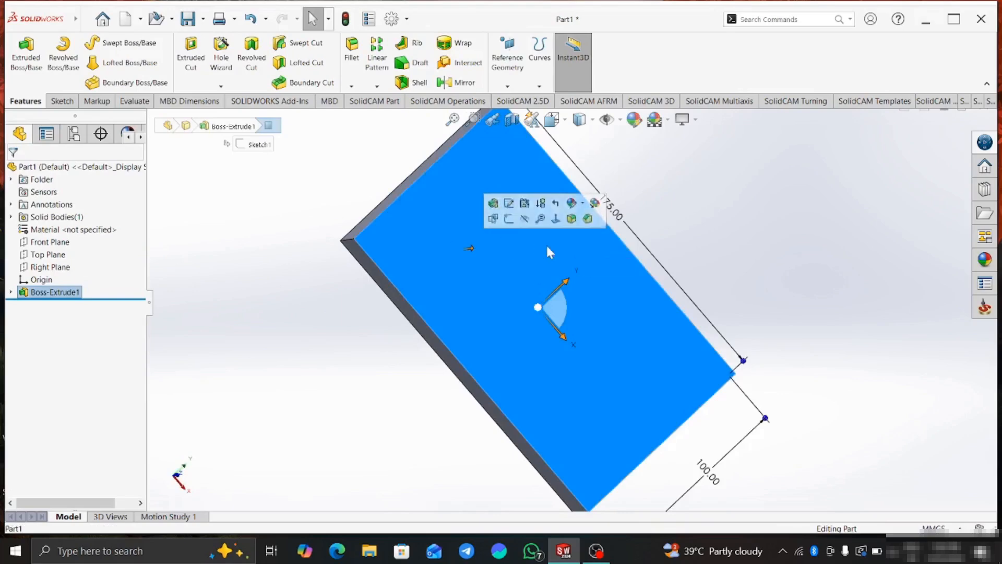
left_click(556, 218)
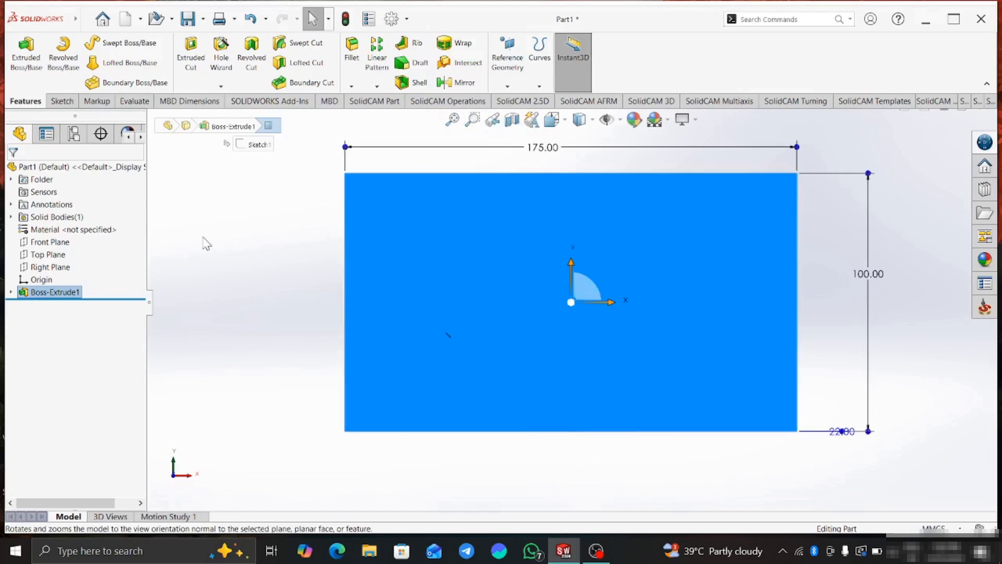
left_click(206, 243)
middle_click_drag(496, 360, 534, 213)
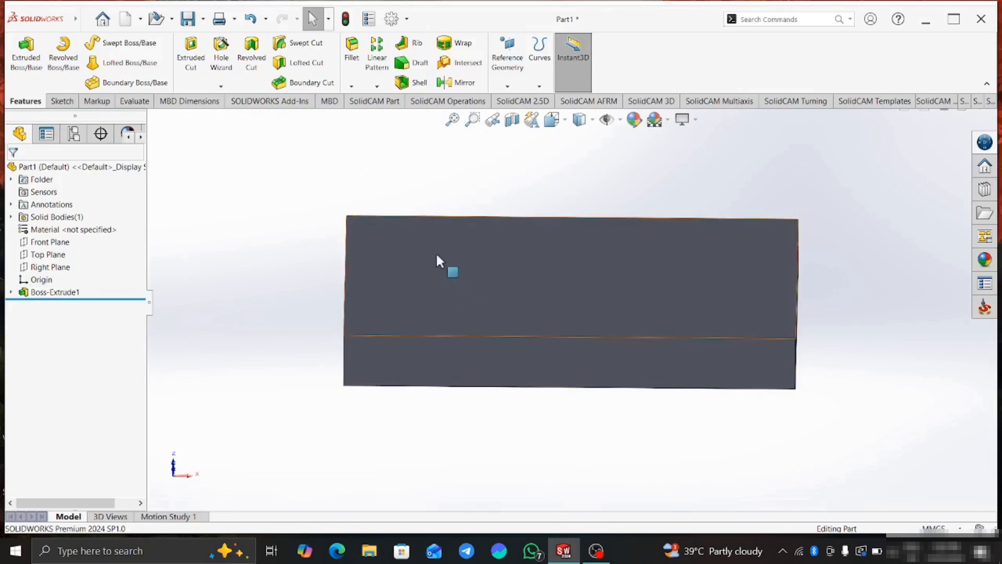
Step: On the Top Plane, sketch two sloping lines from the midpoints of the block's short edges to an apex about 58 mm above the origin
left_click(50, 257)
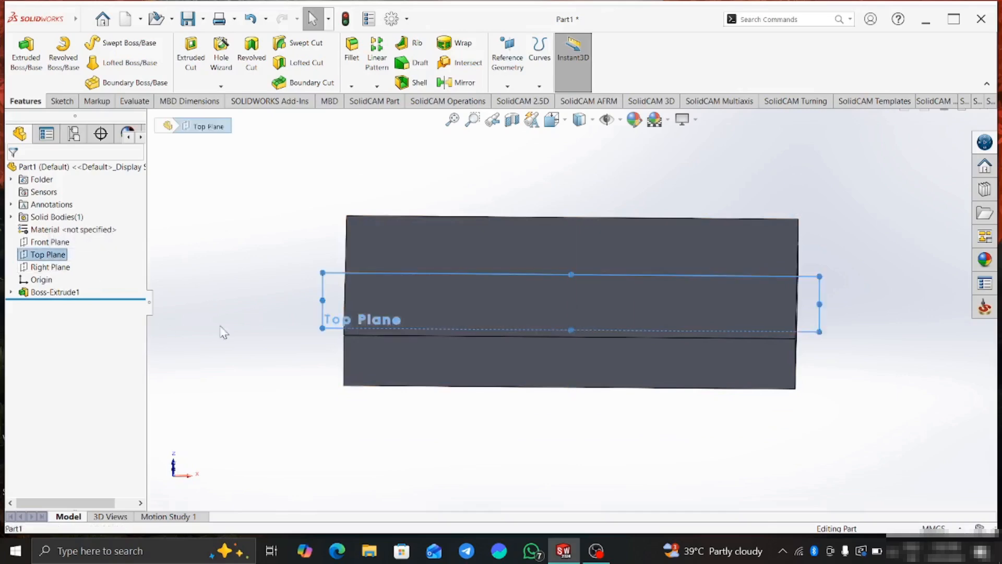
right_click(43, 257)
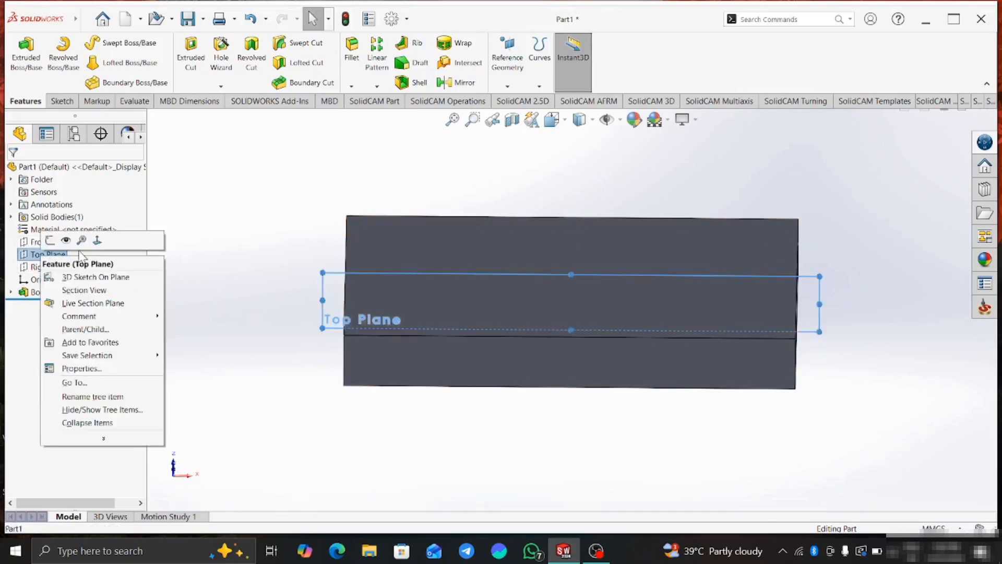
left_click(91, 253)
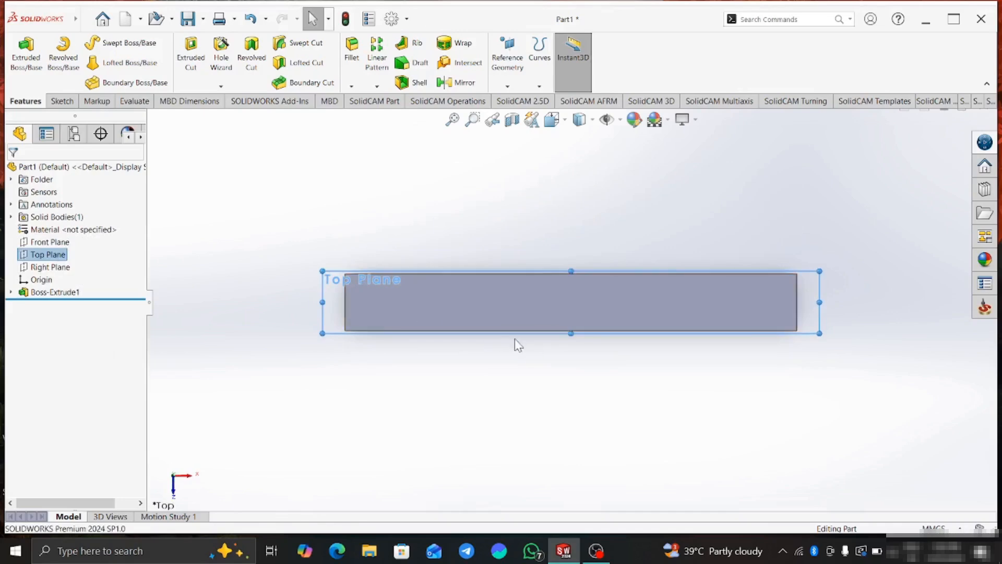
left_click(61, 101)
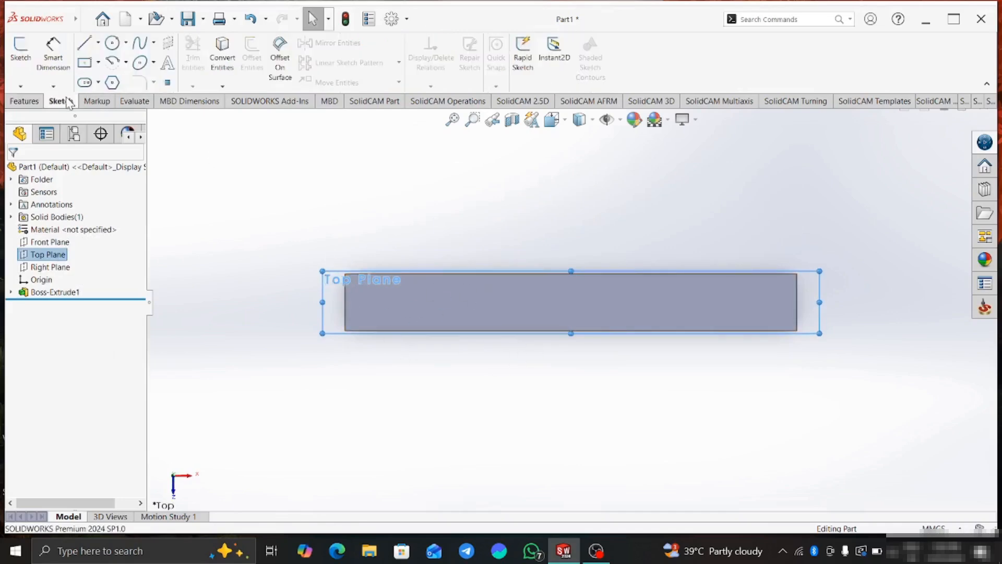
left_click(84, 44)
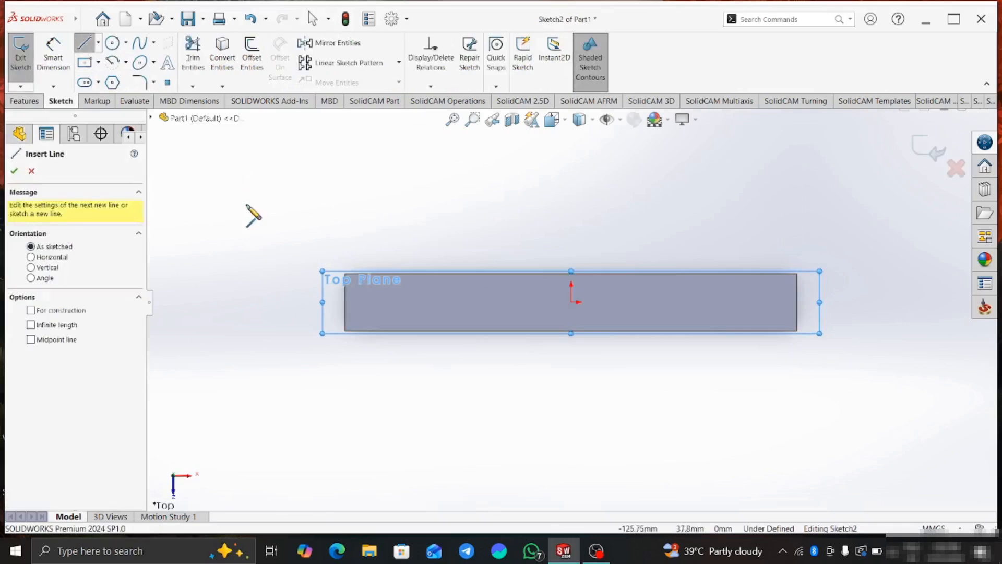
left_click(345, 301)
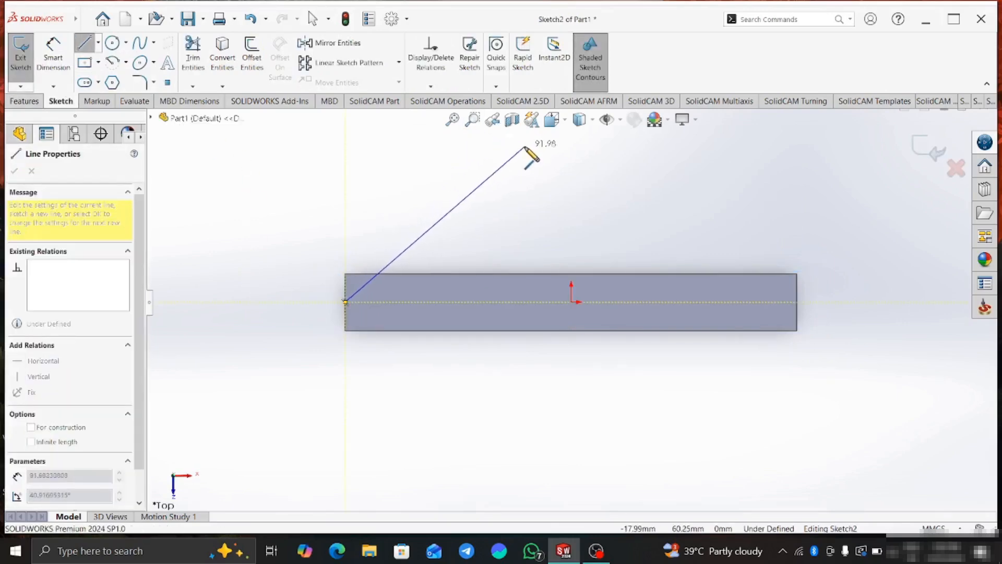
left_click(571, 151)
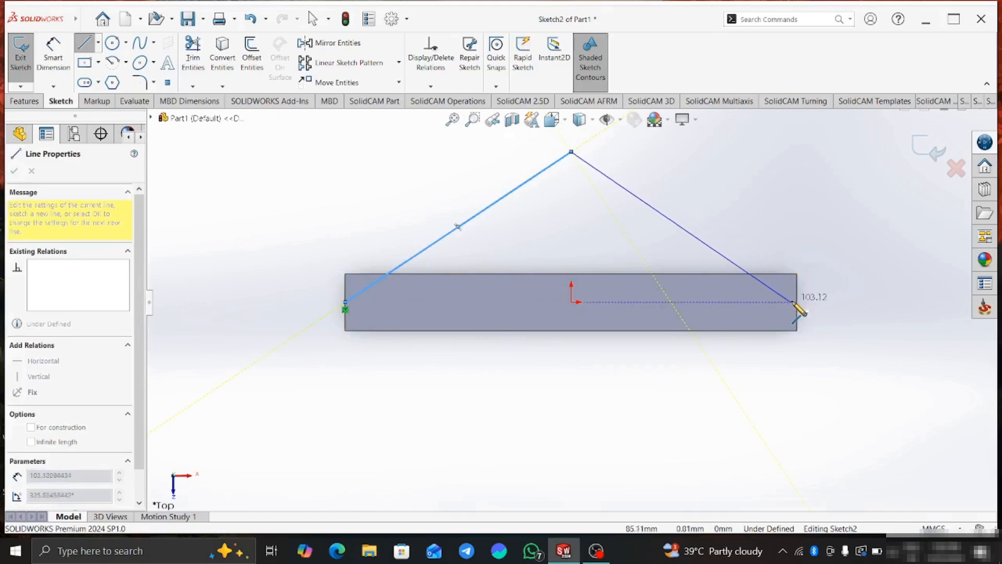
left_click(797, 301)
right_click(803, 305)
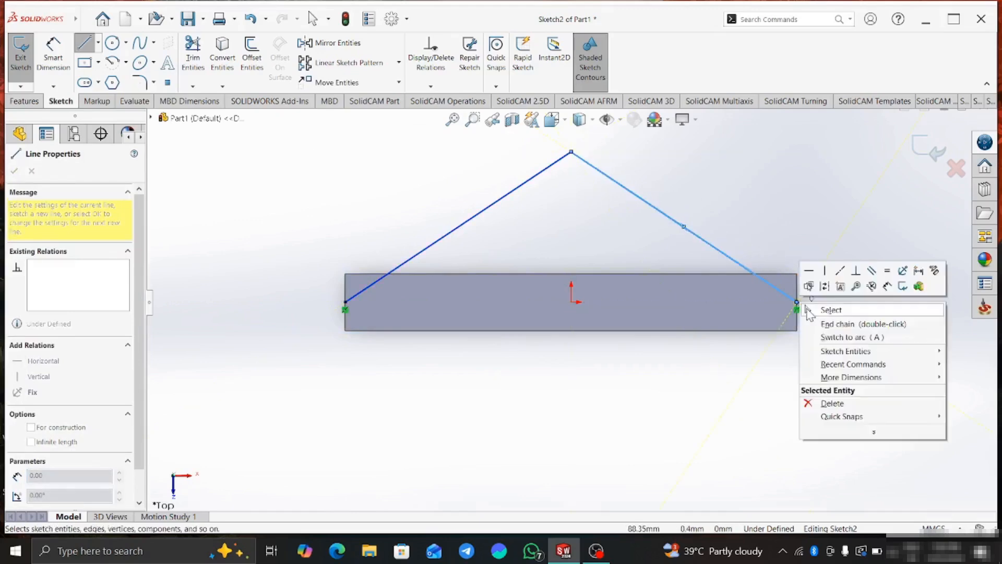
left_click(820, 306)
Step: Draw a vertical centerline from the apex of the sloping lines down to the origin
left_click(53, 51)
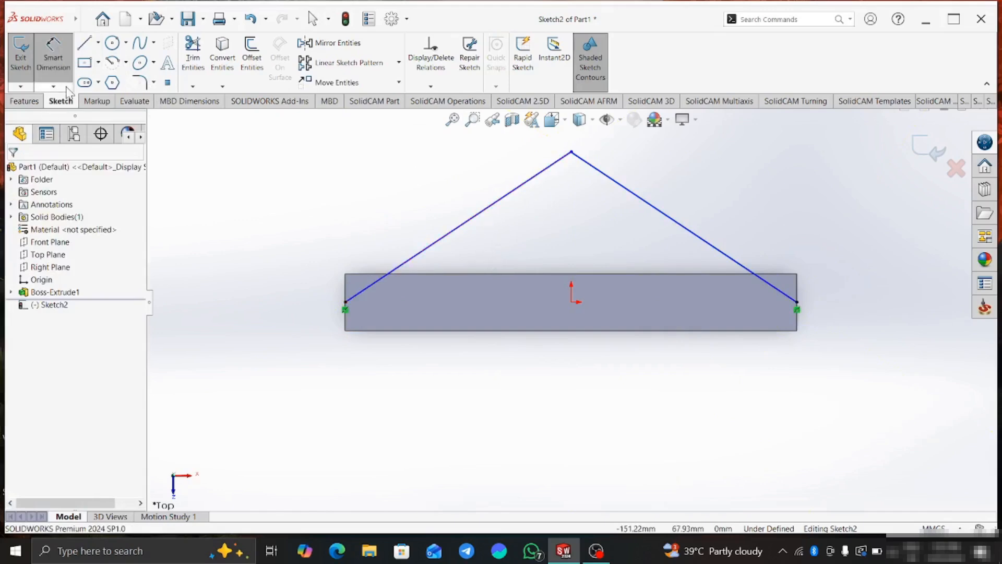
left_click(98, 42)
left_click(112, 69)
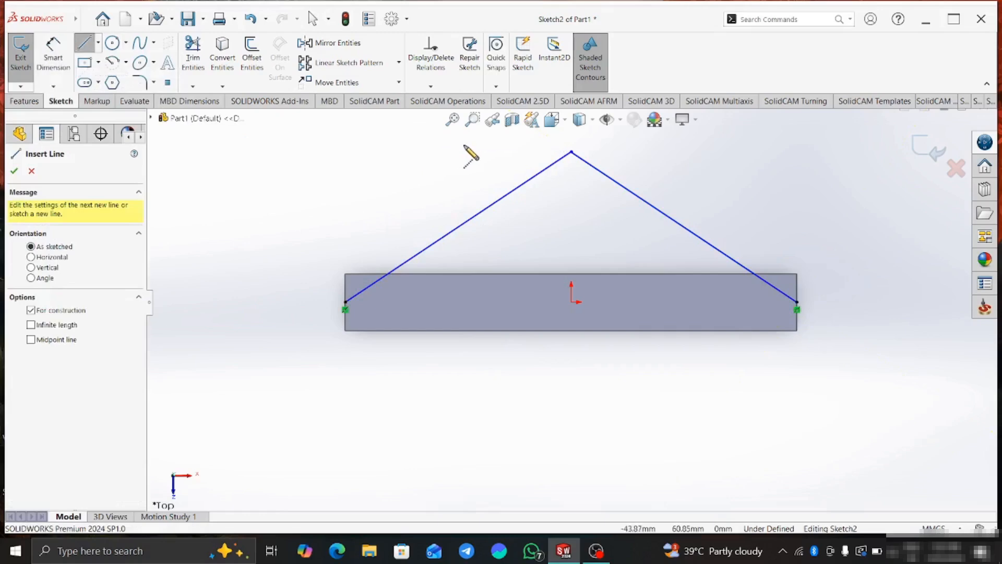
left_click(571, 153)
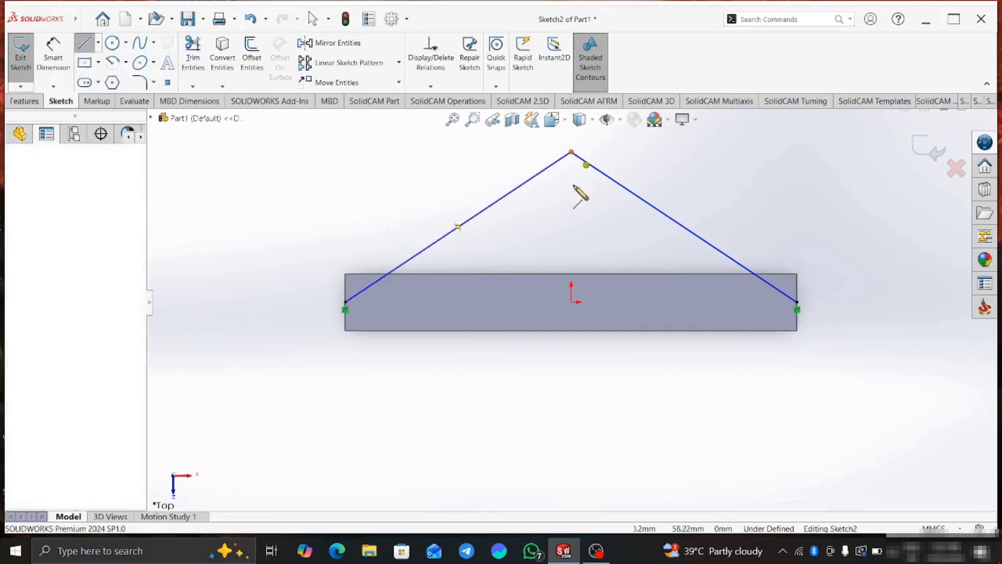
left_click(573, 305)
right_click(574, 306)
left_click(605, 312)
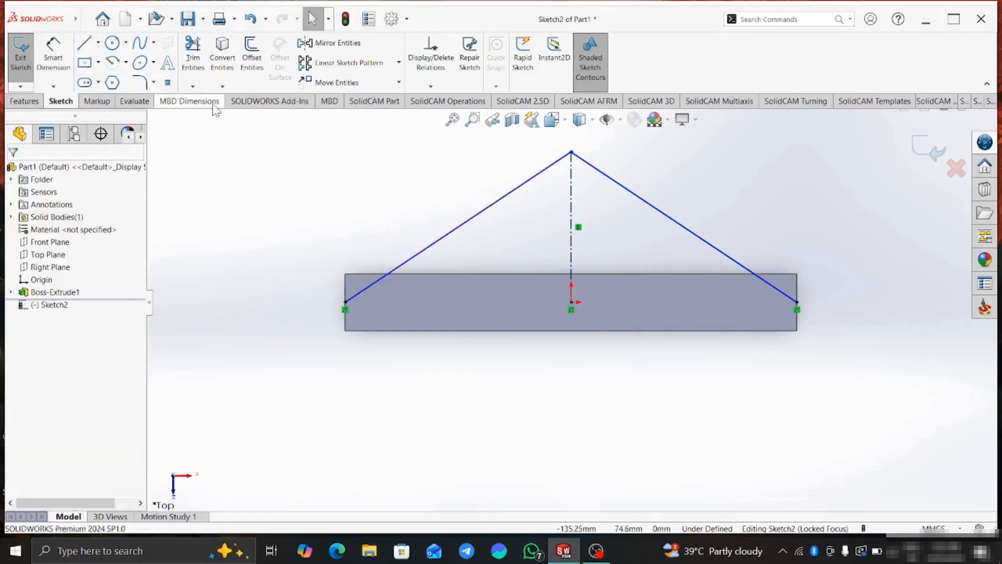
Step: Dimension the angle between the centerline and each sloping line, making the second angle dimension driven
left_click(53, 57)
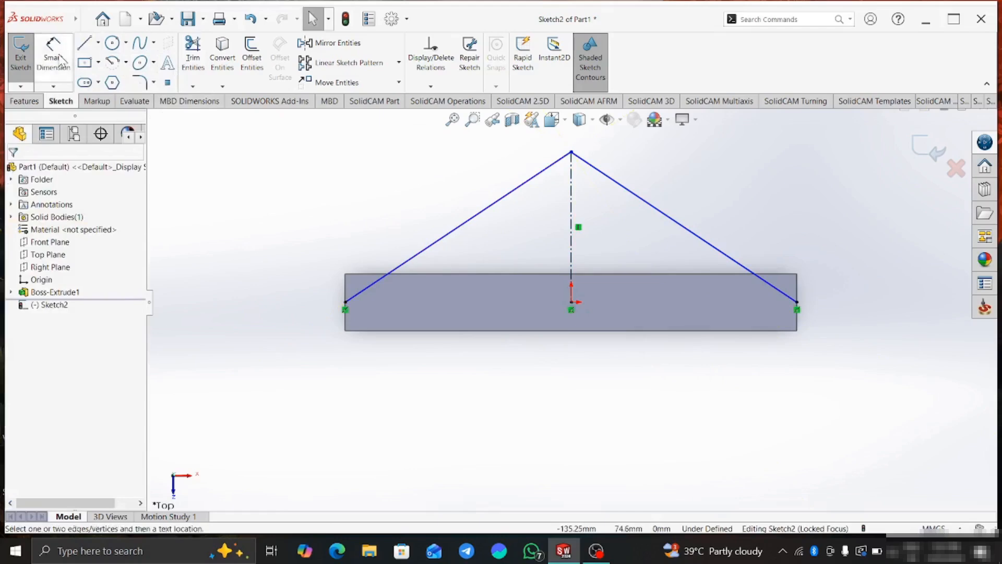
left_click(528, 182)
left_click(571, 209)
left_click(548, 214)
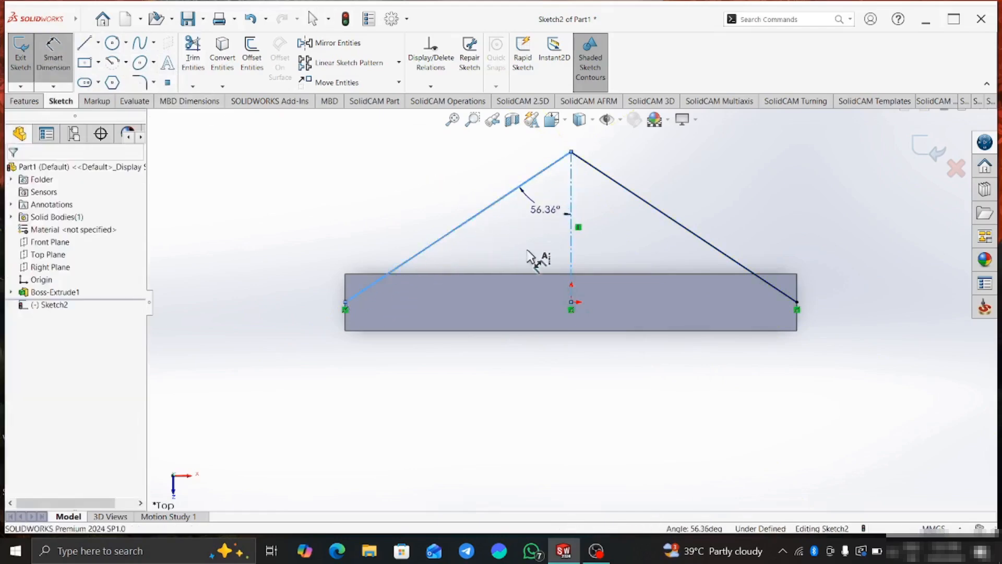
left_click(481, 190)
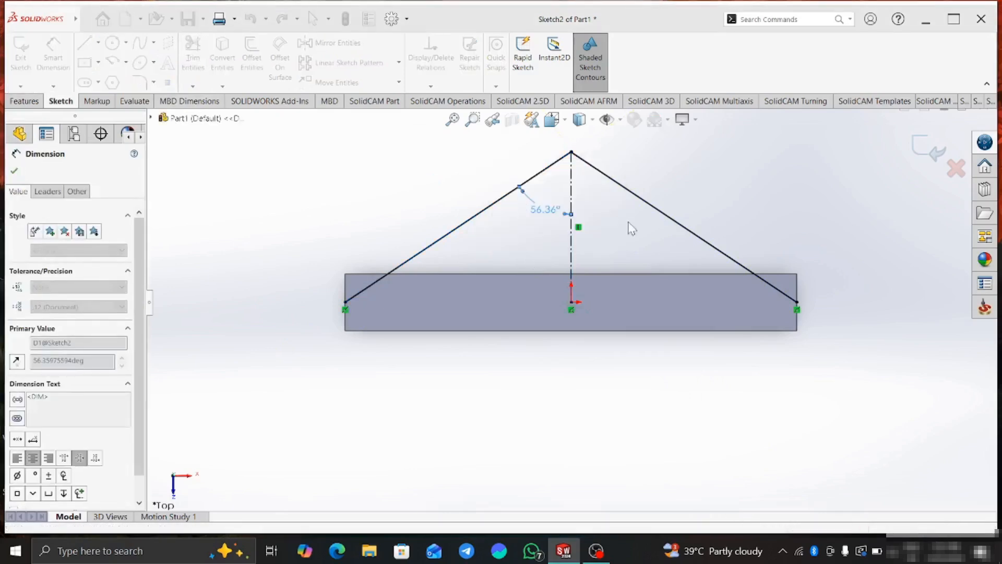
left_click(572, 199)
left_click(618, 184)
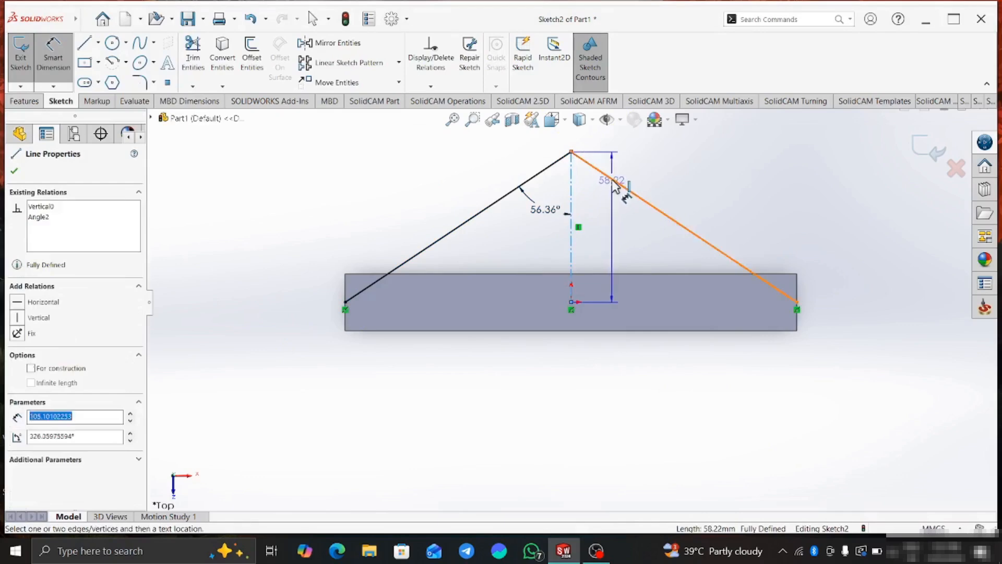
left_click(608, 222)
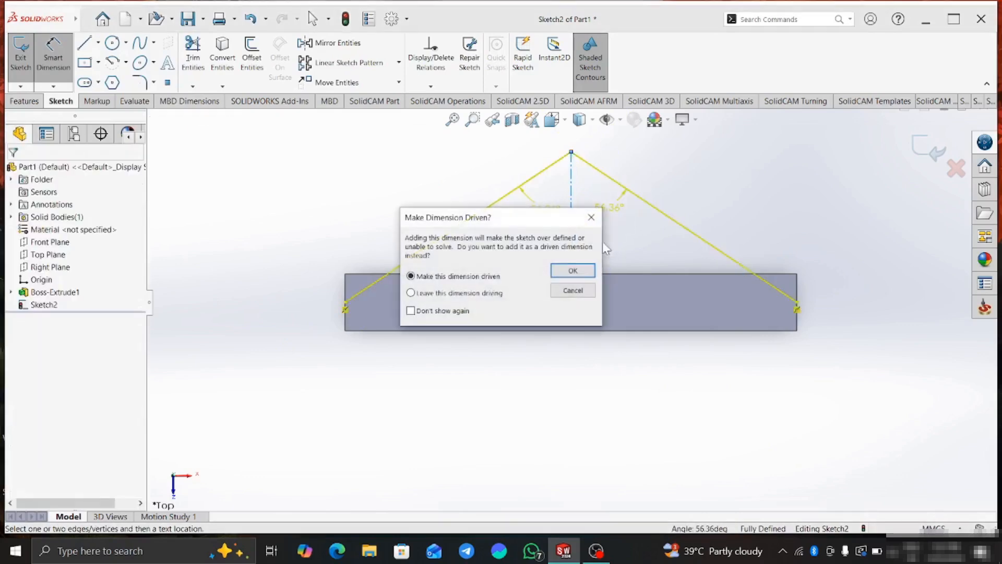
left_click(573, 271)
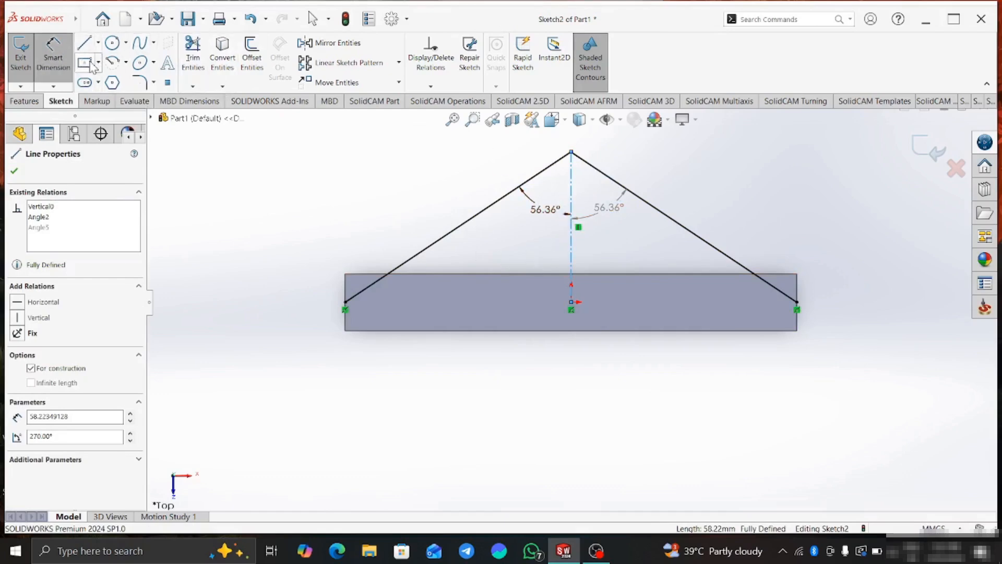
Step: Delete both angle dimensions between the centerline and the sloping lines
left_click(594, 248)
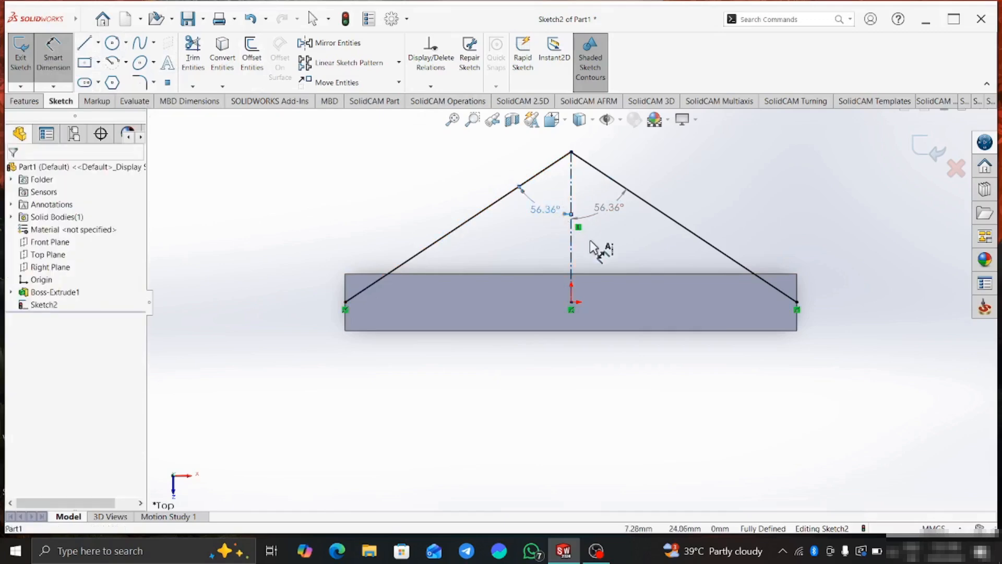
key("Delete")
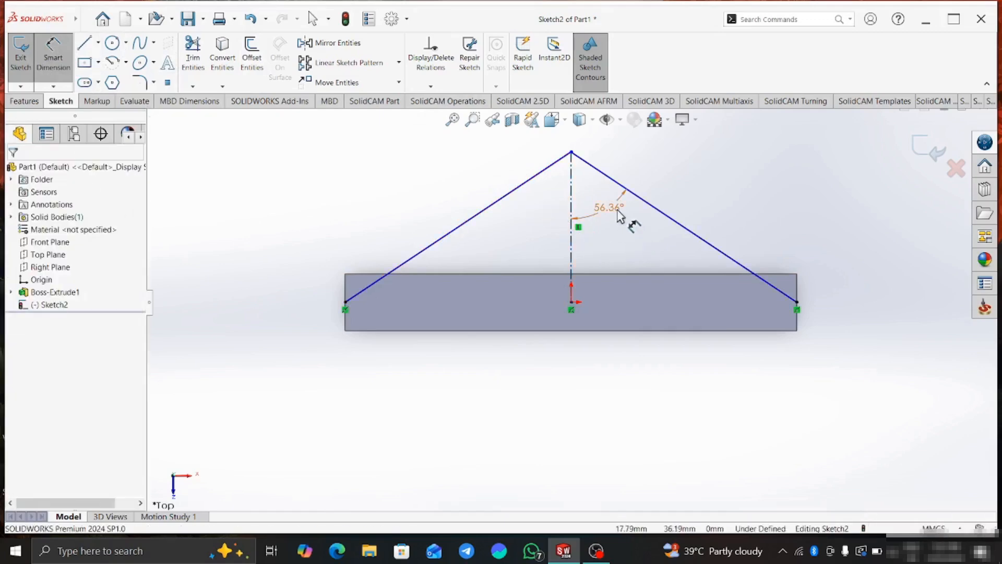
left_click(618, 211)
key("Delete")
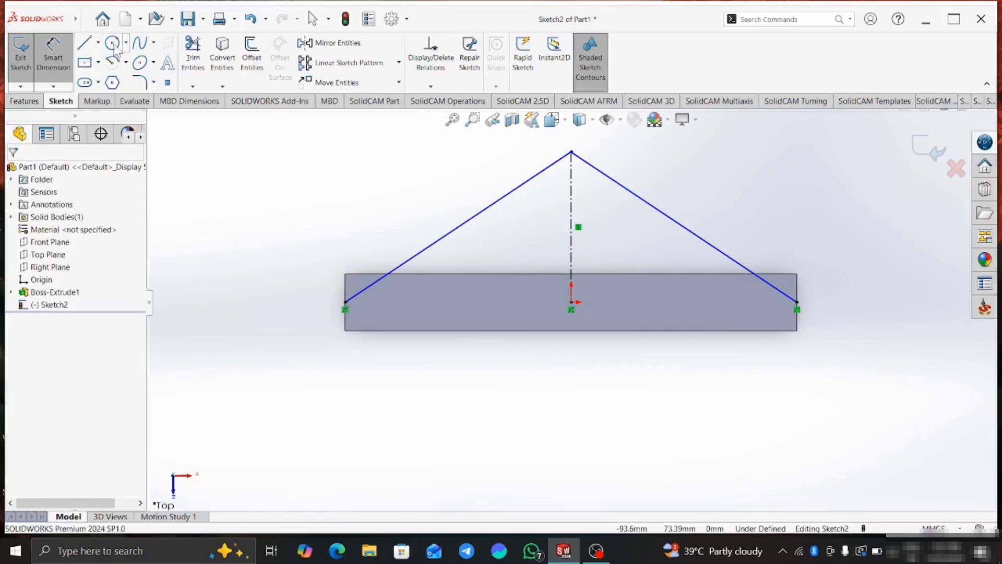
Step: Dimension the apex at 75 mm from the block's lower edge and place the dimension text midway along its dimension line
left_click(571, 153)
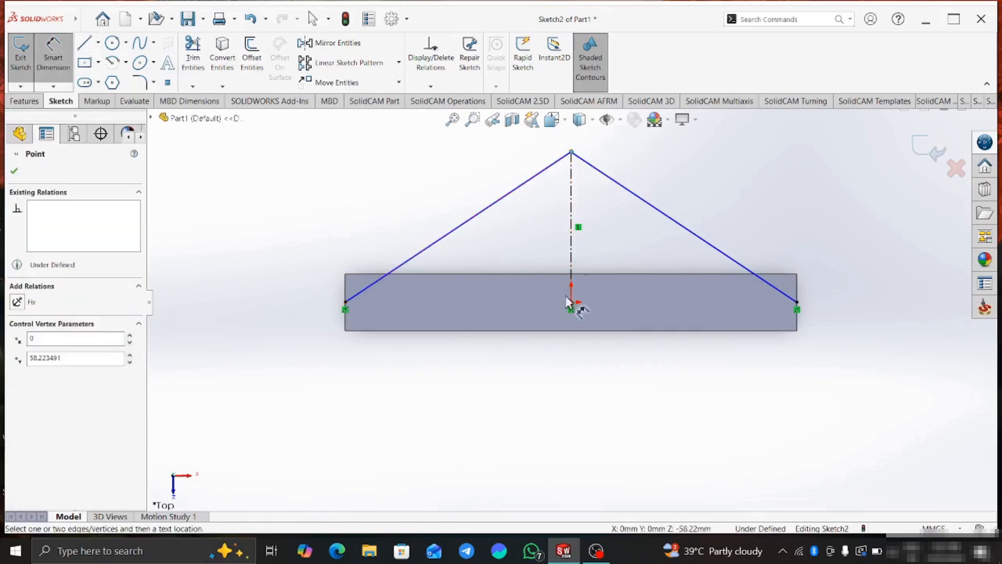
left_click(568, 336)
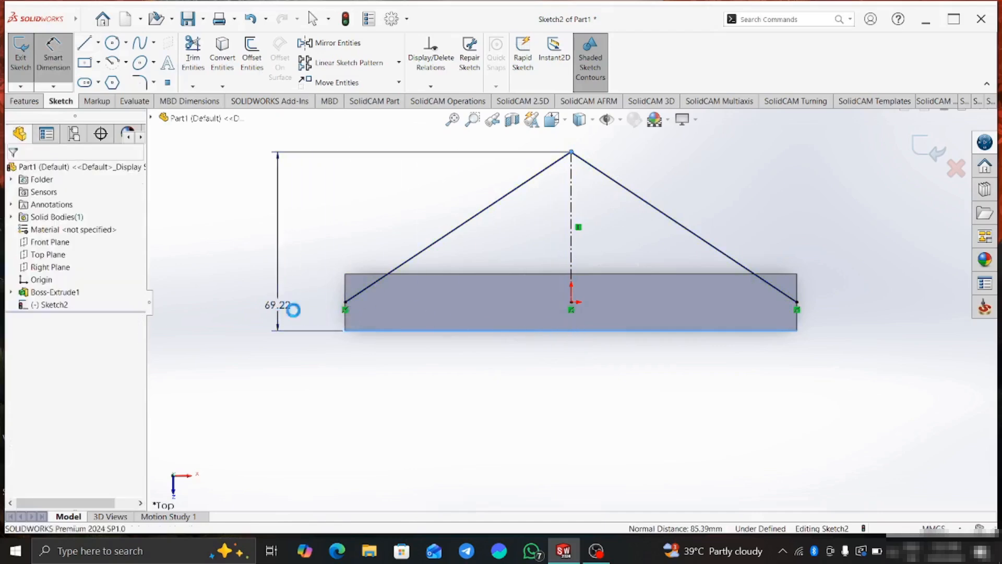
left_click(291, 309)
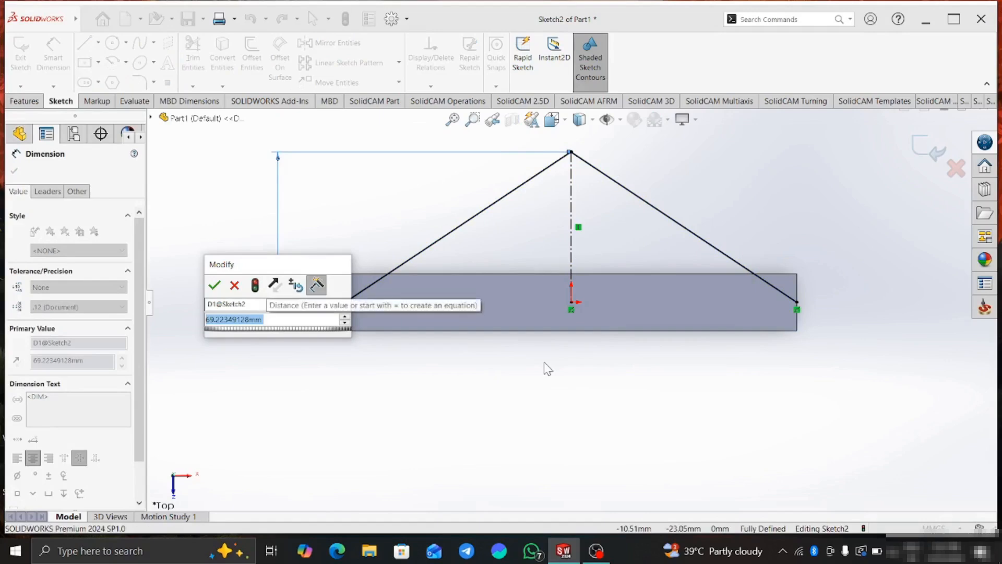
type("7")
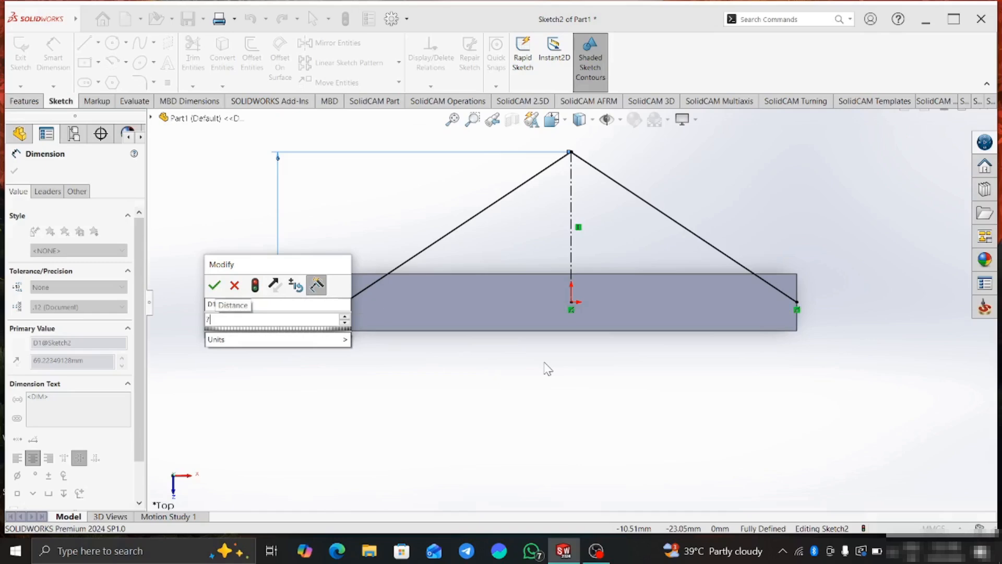
type("5")
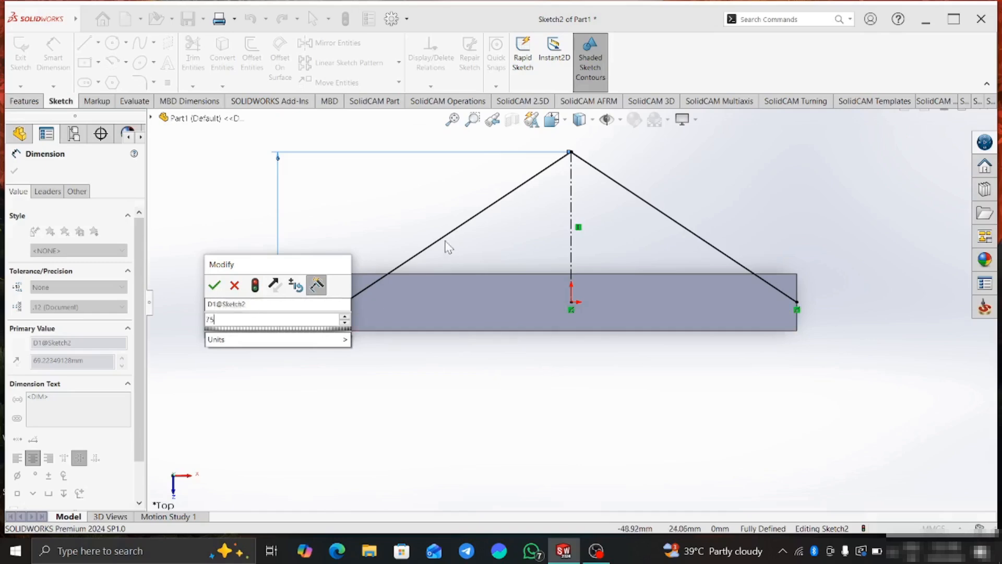
left_click(214, 285)
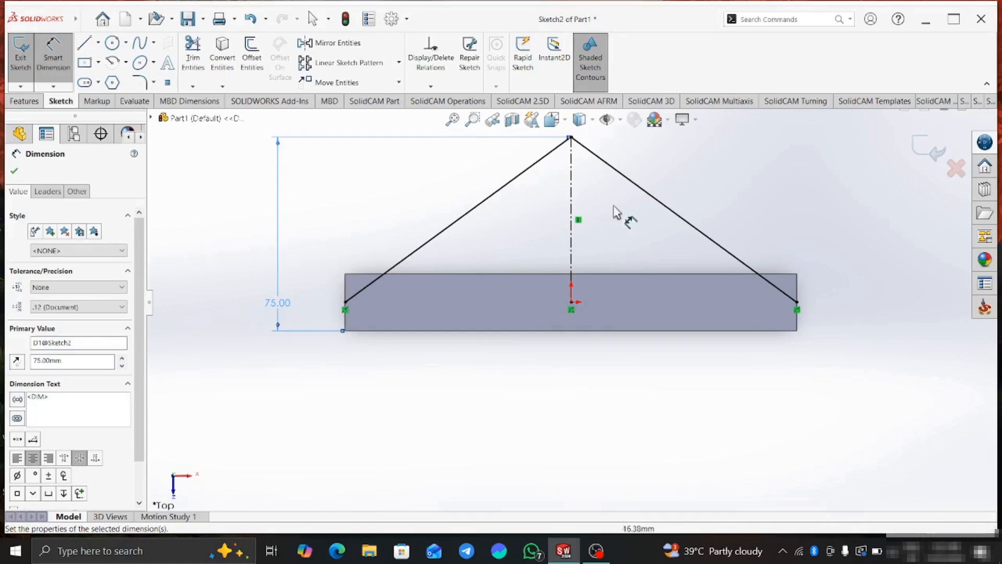
left_click_drag(267, 308, 273, 223)
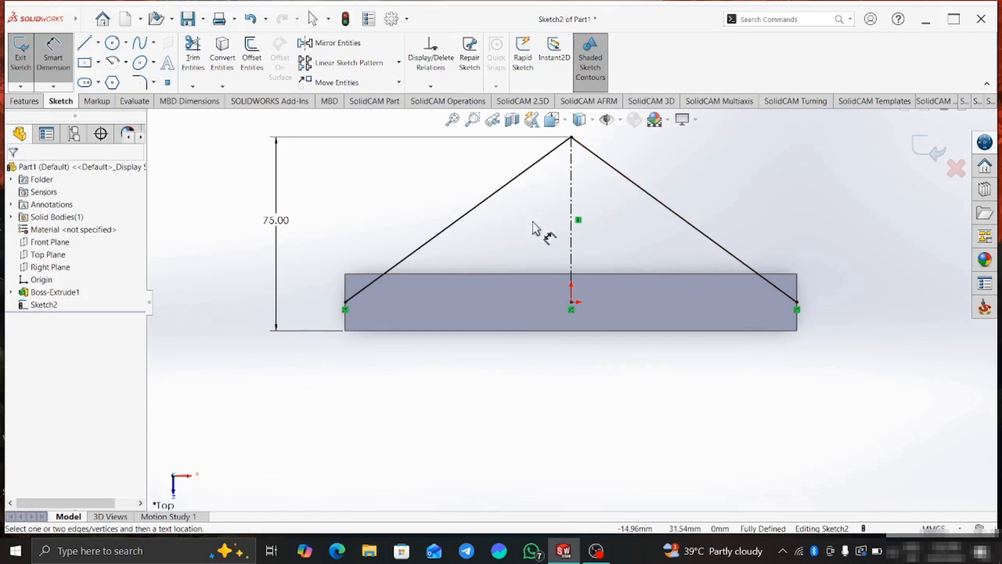
Step: Close the triangle with a horizontal line through the origin joining the lower ends of the two sloping lines
left_click(24, 102)
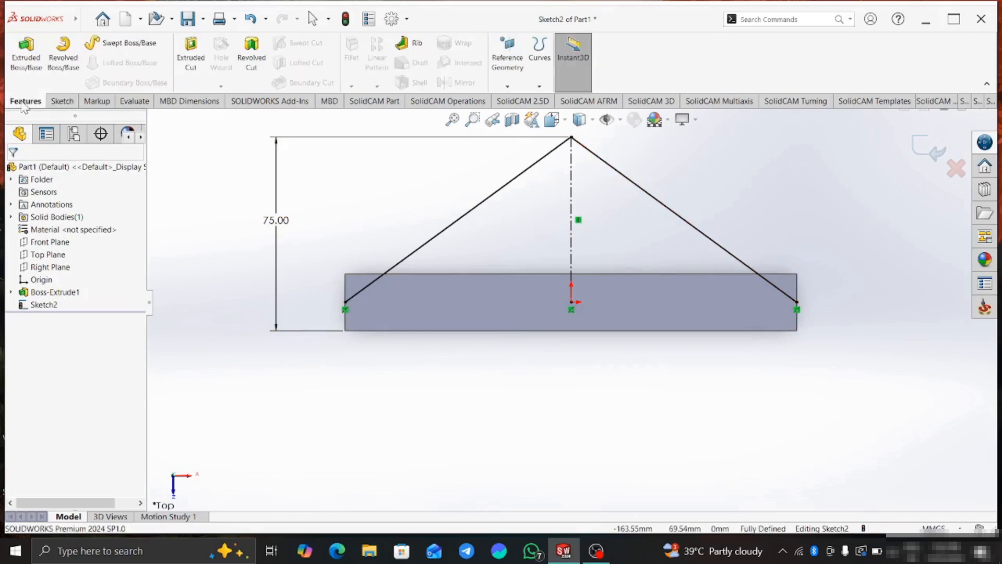
left_click(62, 101)
left_click(84, 43)
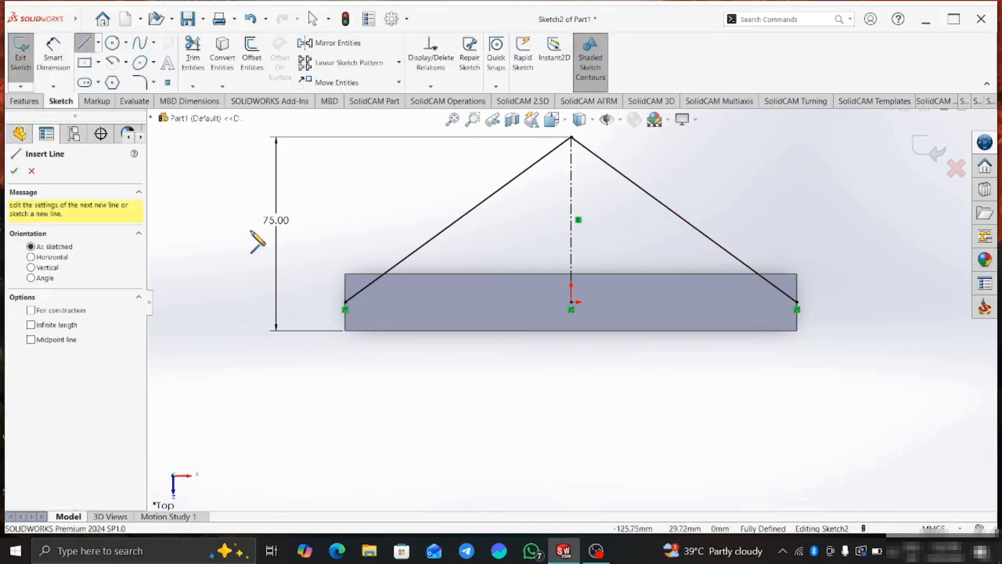
left_click(346, 303)
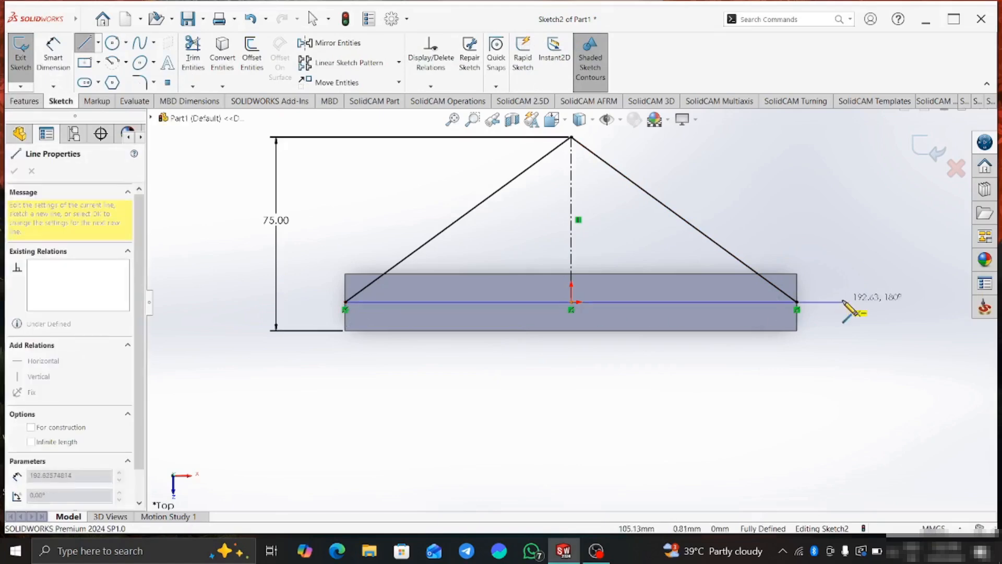
left_click(797, 303)
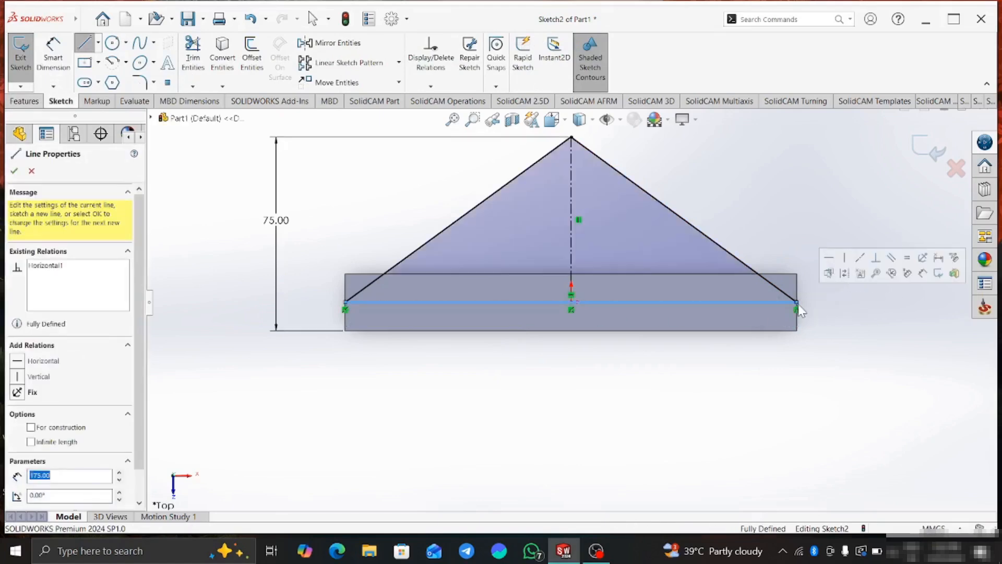
right_click(798, 303)
left_click(812, 315)
mouse_move(531, 243)
middle_mouse_down()
mouse_move(567, 245)
mouse_move(555, 251)
middle_mouse_up()
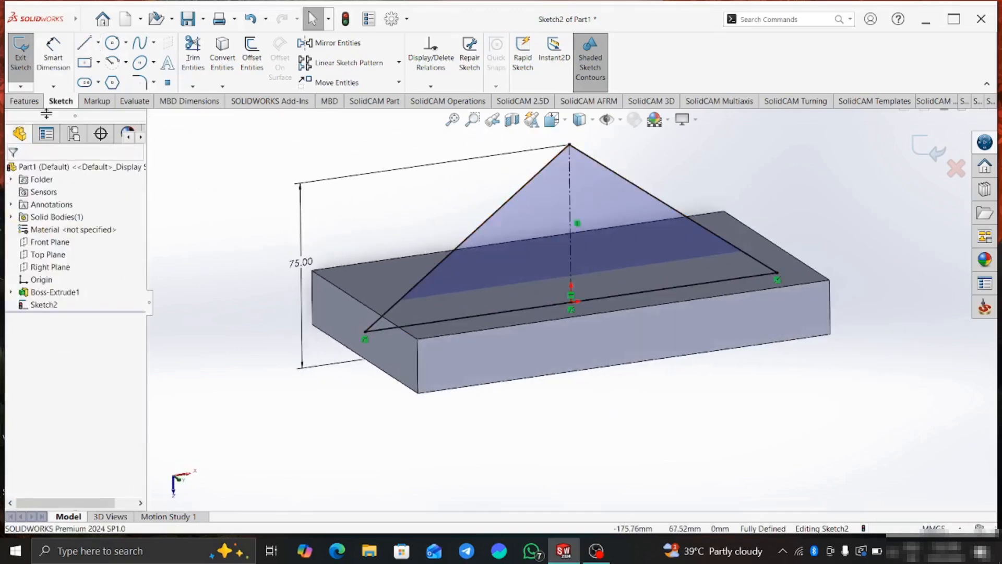
left_click(25, 101)
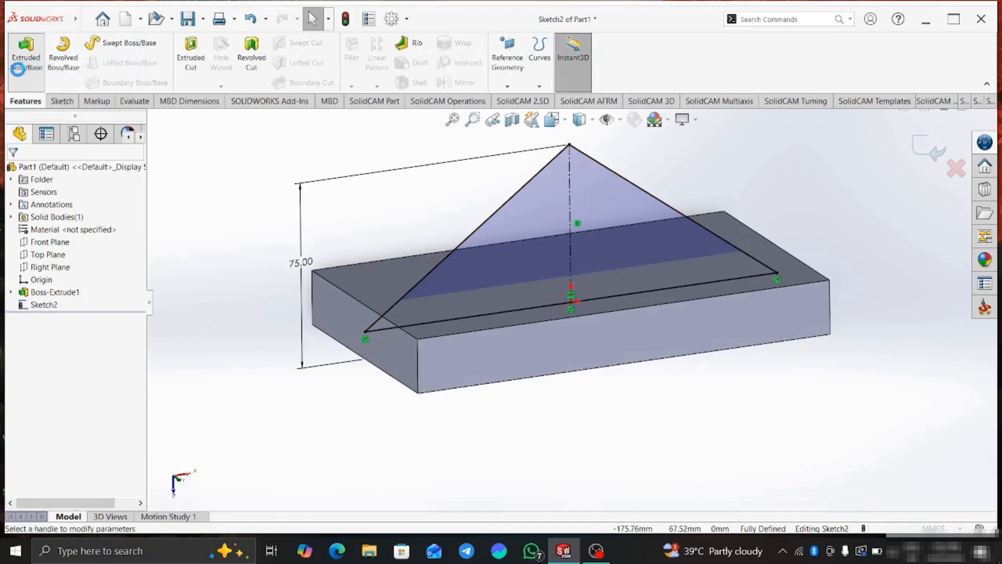
left_click(26, 52)
middle_click_drag(459, 309, 654, 333)
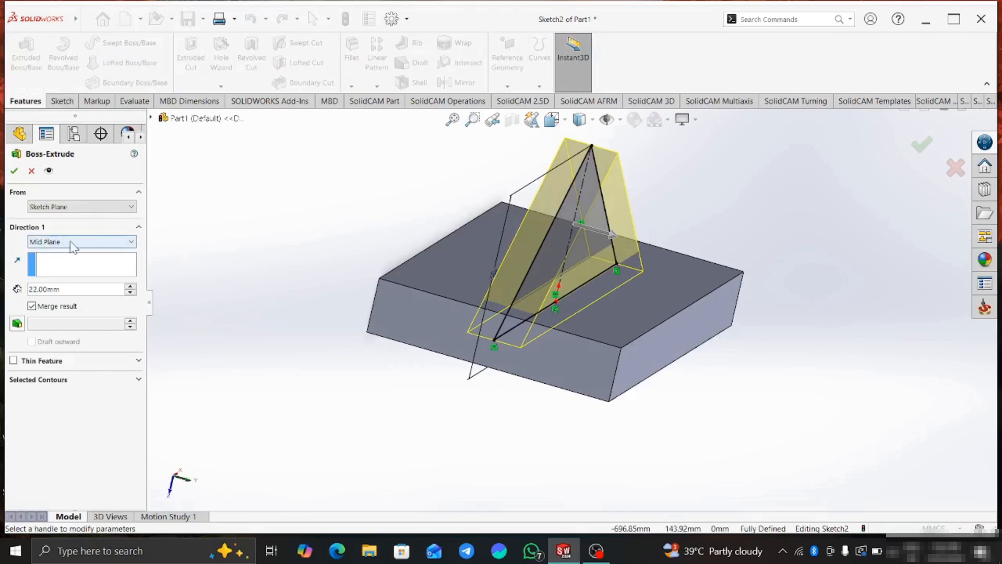
mouse_move(517, 295)
middle_mouse_down()
mouse_move(575, 309)
mouse_move(502, 302)
middle_mouse_up()
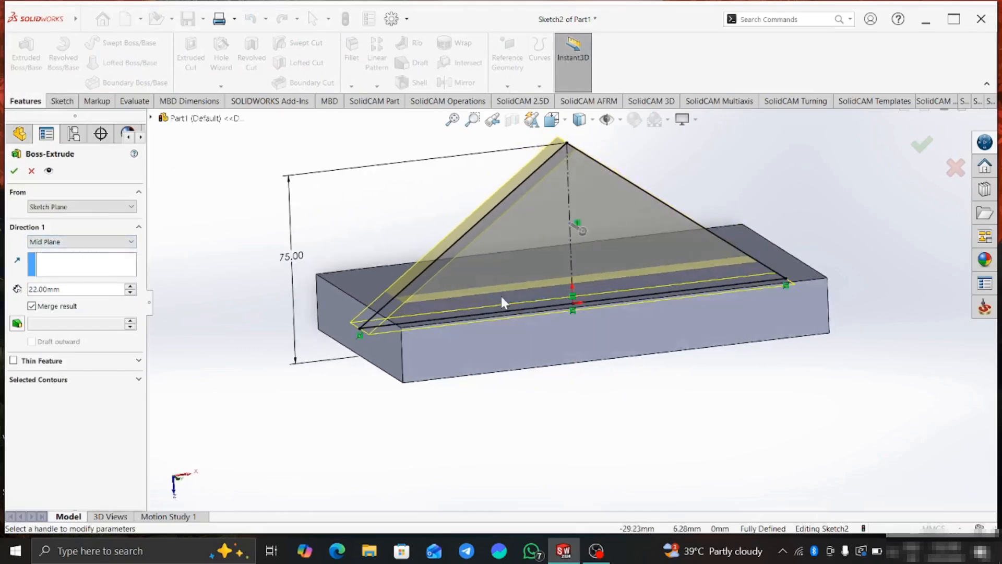
left_click(32, 171)
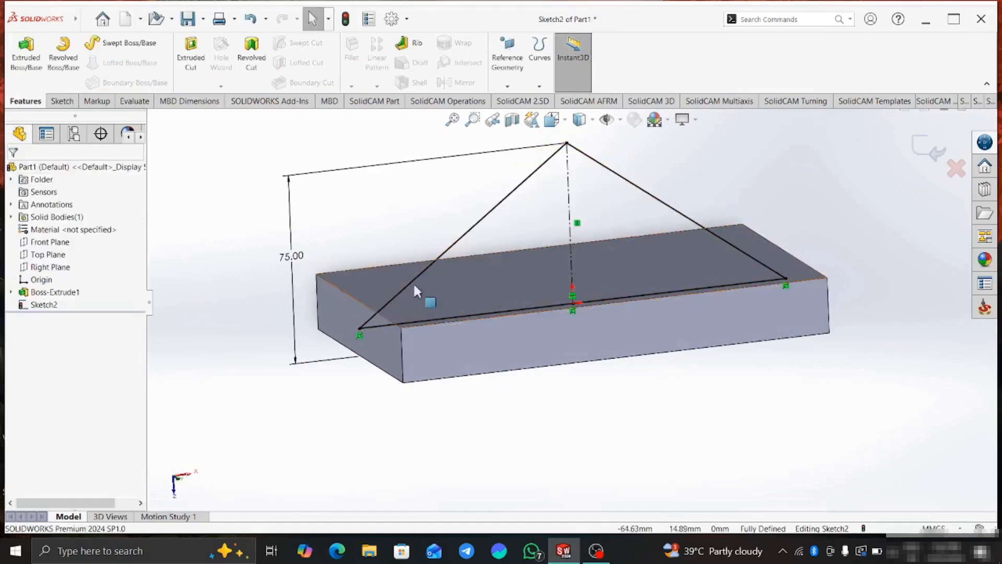
Step: View the triangle sketch face-on and sketch a circle of about 11.4 mm radius, centered on the vertical centerline below the apex
right_click(30, 308)
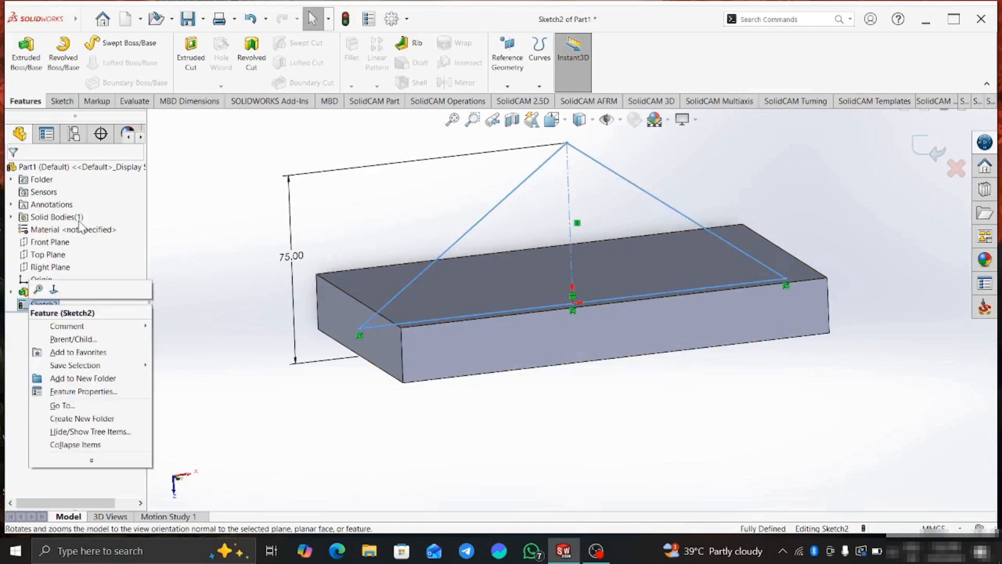
left_click(53, 290)
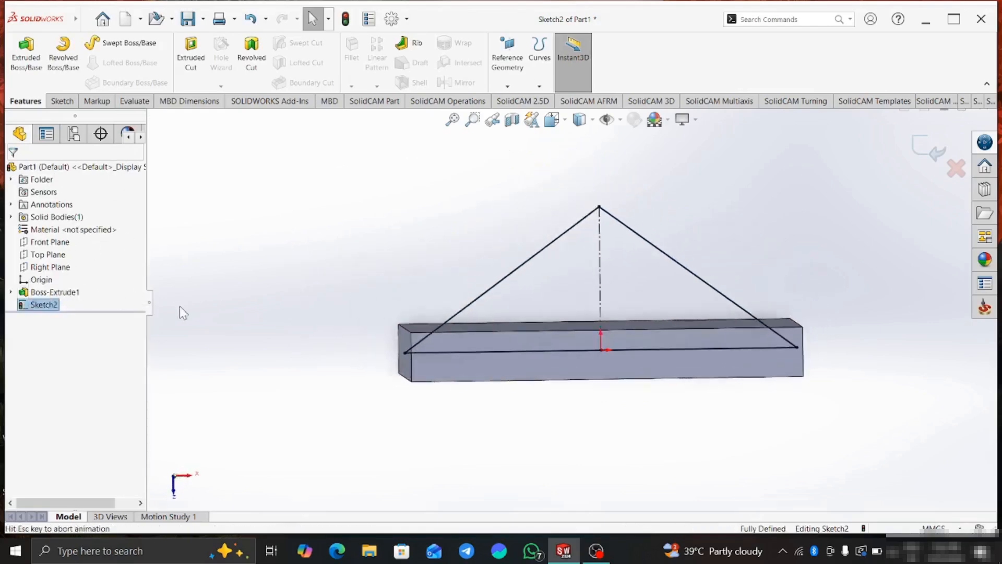
left_click(61, 102)
left_click(113, 44)
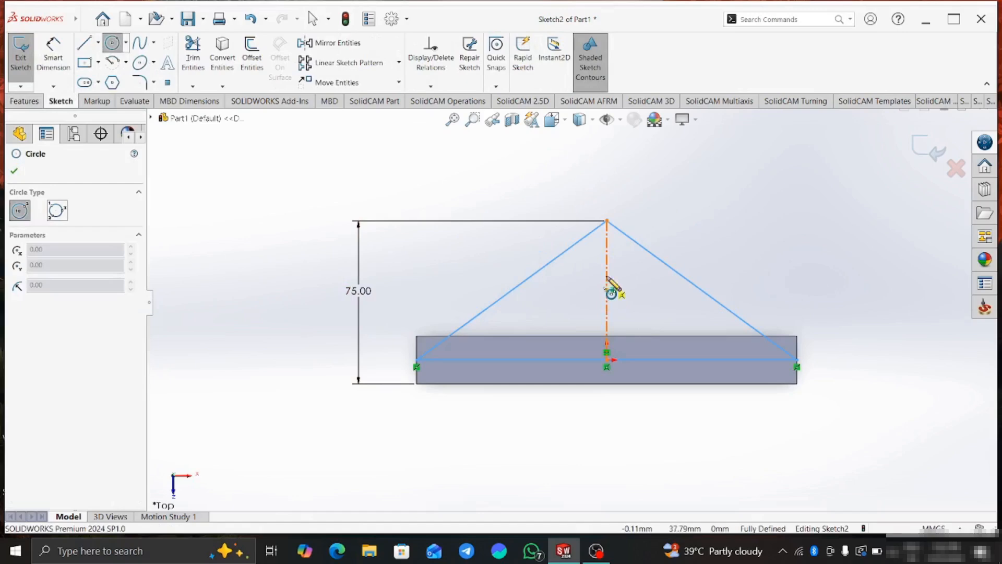
left_click(606, 265)
left_click(630, 268)
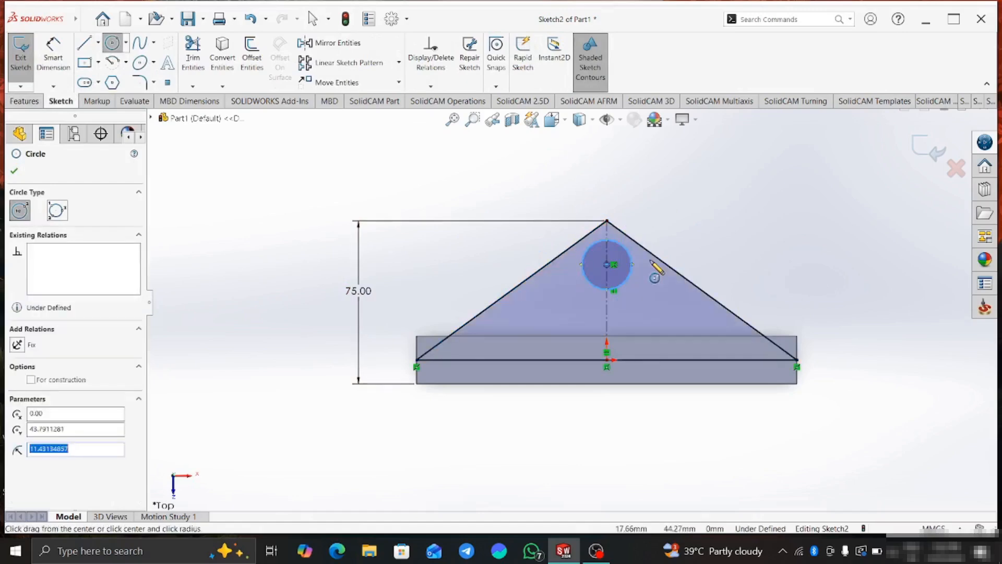
right_click(696, 216)
left_click(719, 223)
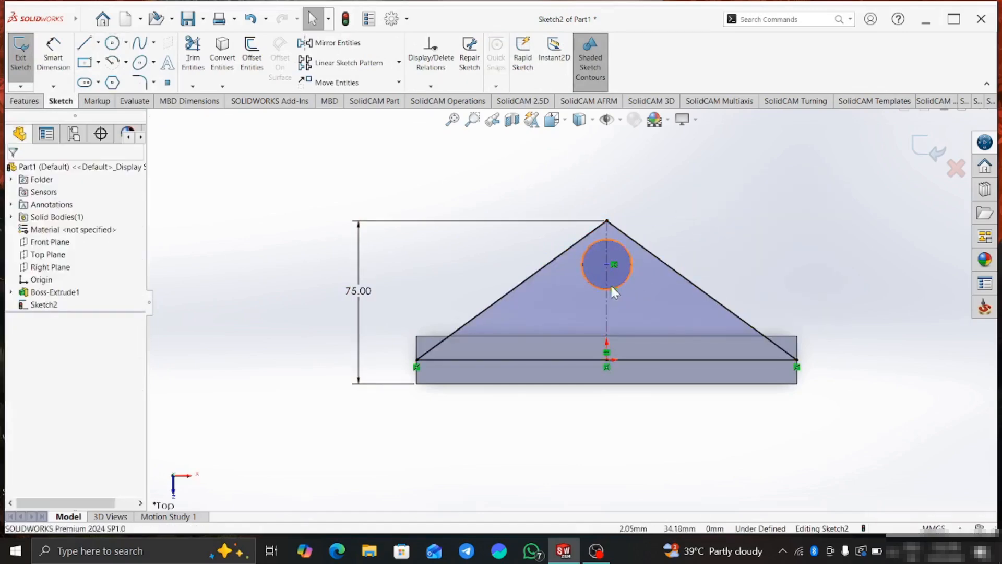
Step: Dimension the vertical distance between the circle's center and the block's upper edge
left_click(609, 286)
left_click(54, 54)
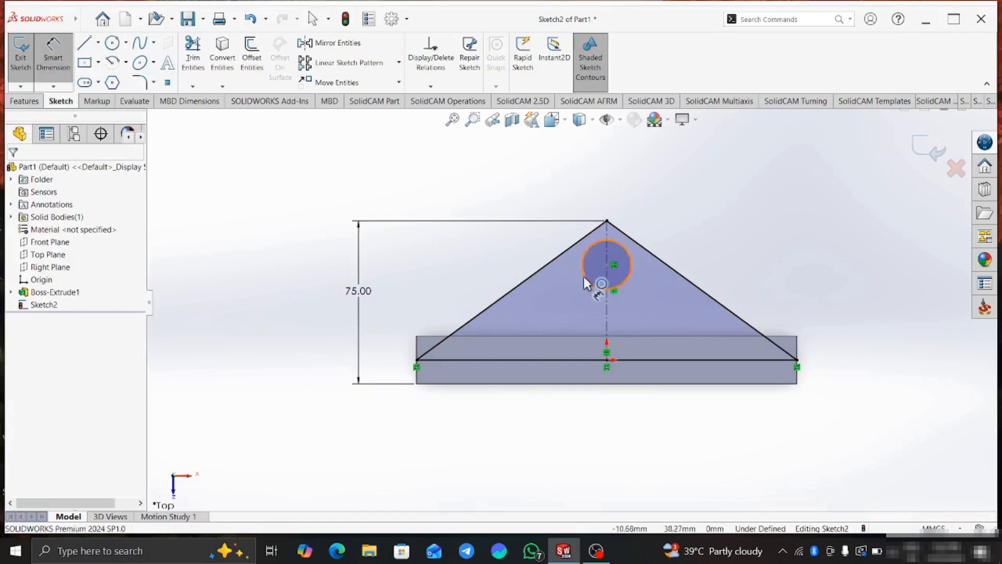
left_click(607, 265)
left_click(424, 338)
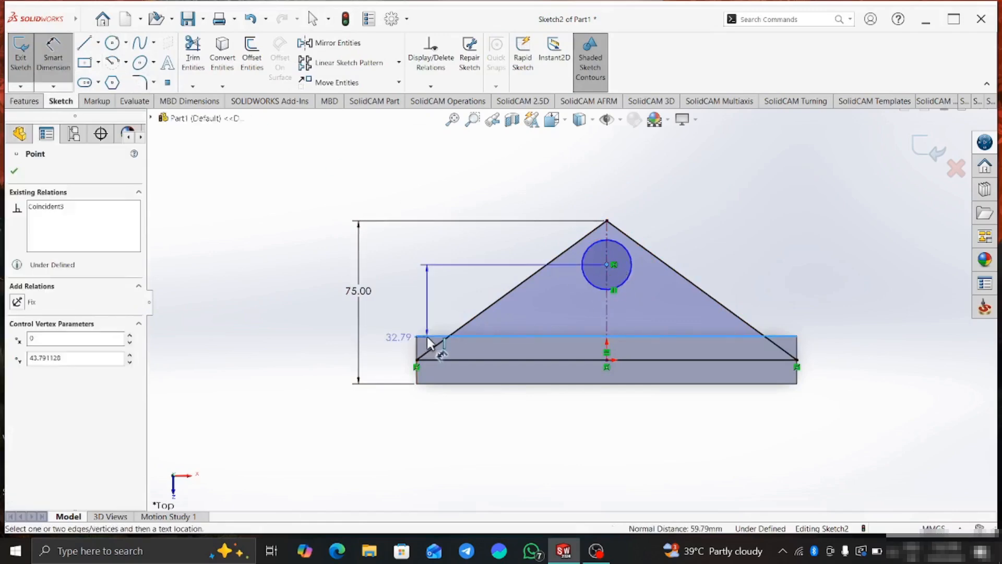
left_click(440, 319)
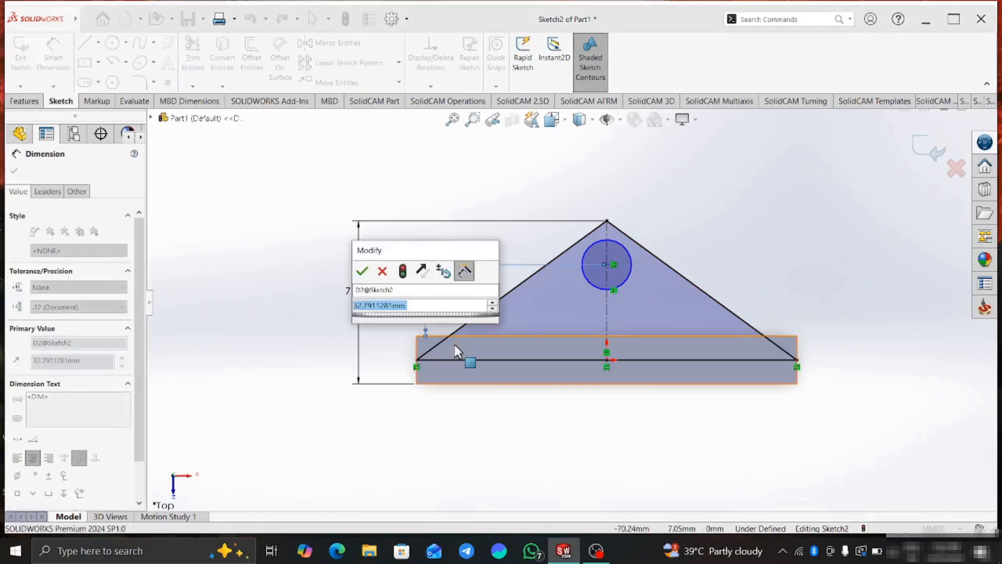
key("End")
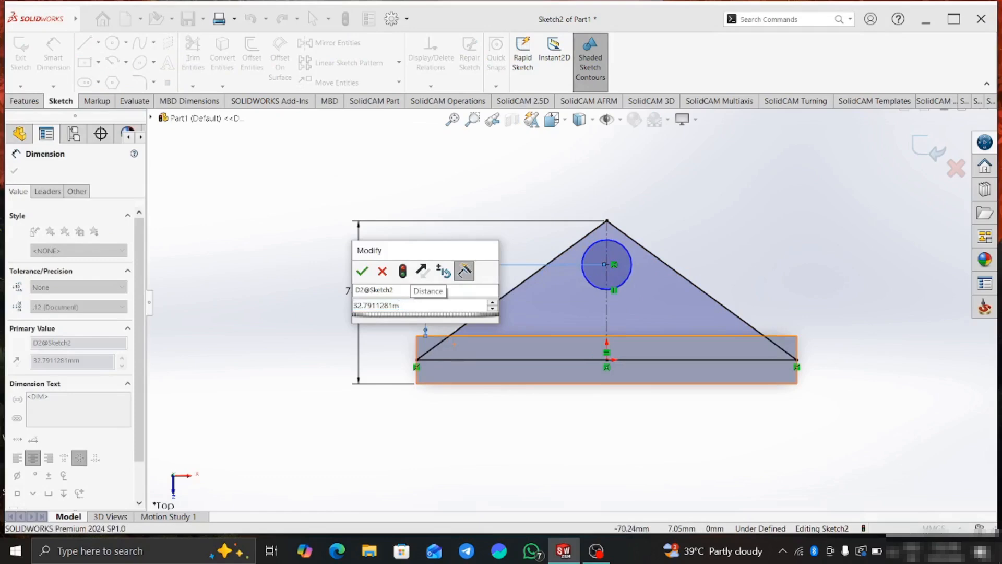
key("BackSpace")
key("BackSpace")
key("BackSpace")
key("BackSpace")
key("BackSpace")
key("BackSpace")
key("BackSpace")
key("BackSpace")
key("BackSpace")
key("BackSpace")
key("BackSpace")
key("BackSpace")
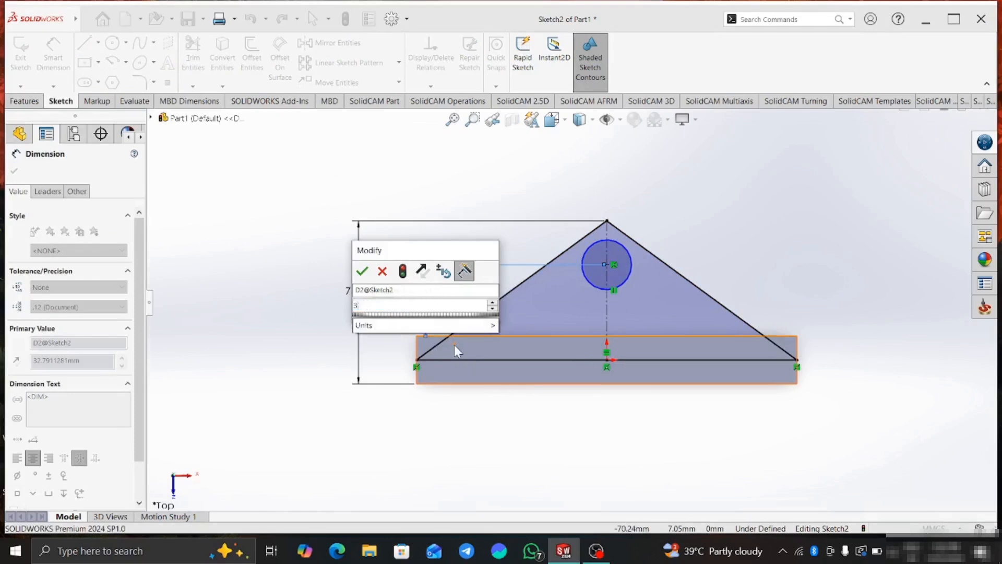
type("355")
key("Return")
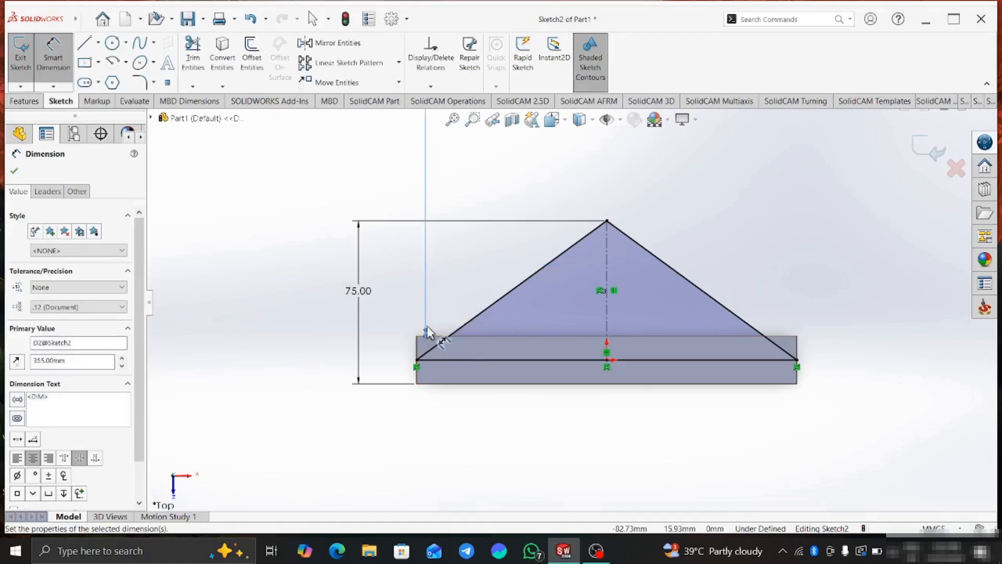
scroll(469, 334, "up", 3)
scroll(469, 334, "down", 4)
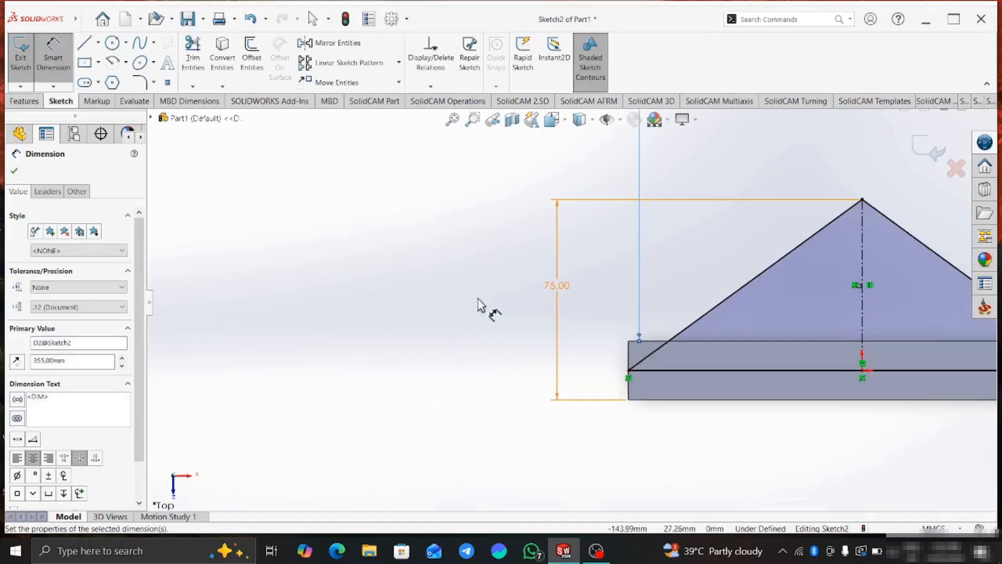
scroll(482, 305, "up", 1)
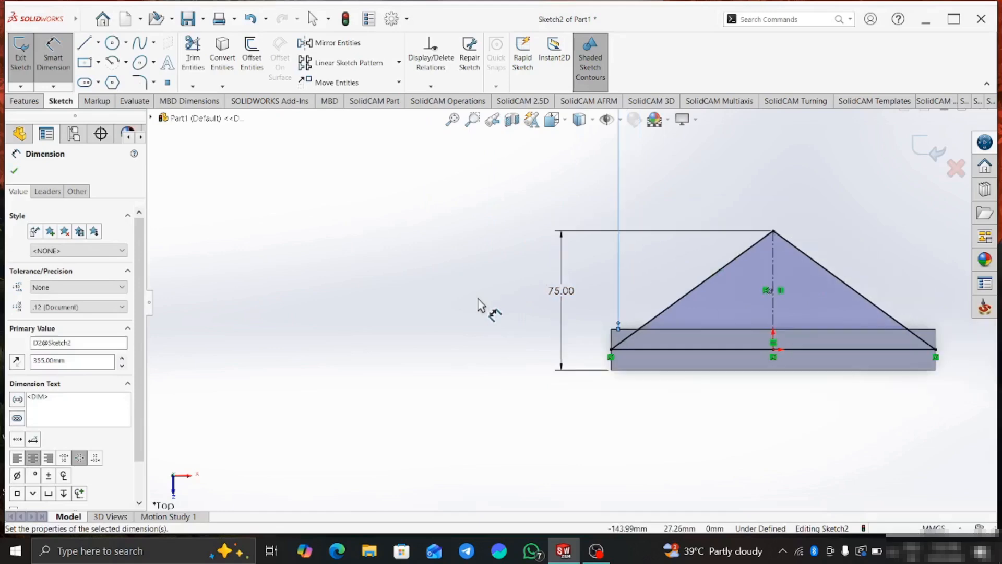
left_click(479, 299)
key("ctrl+z")
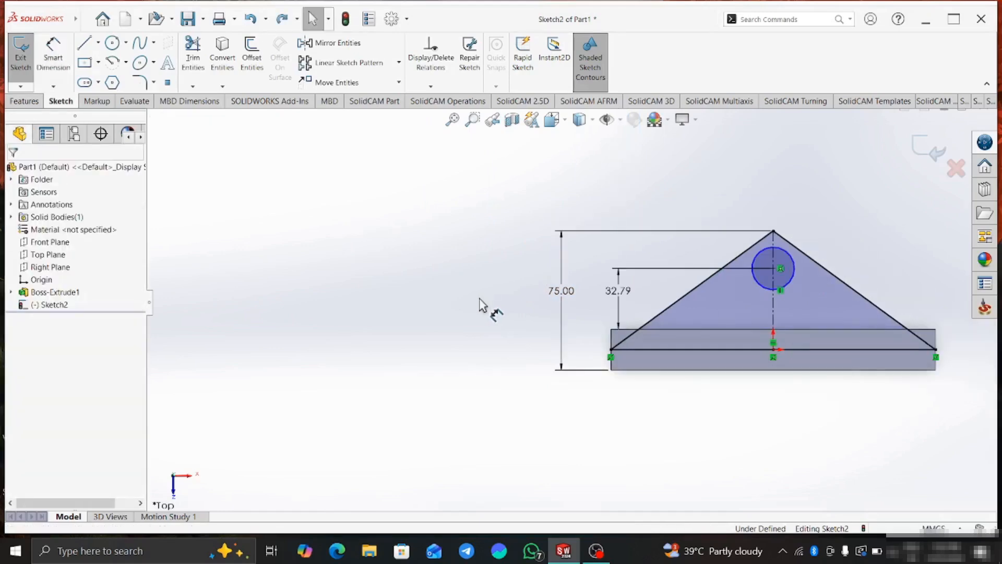
Step: Set the distance from the block's upper edge to the circle's center to 35 mm
double_click(625, 290)
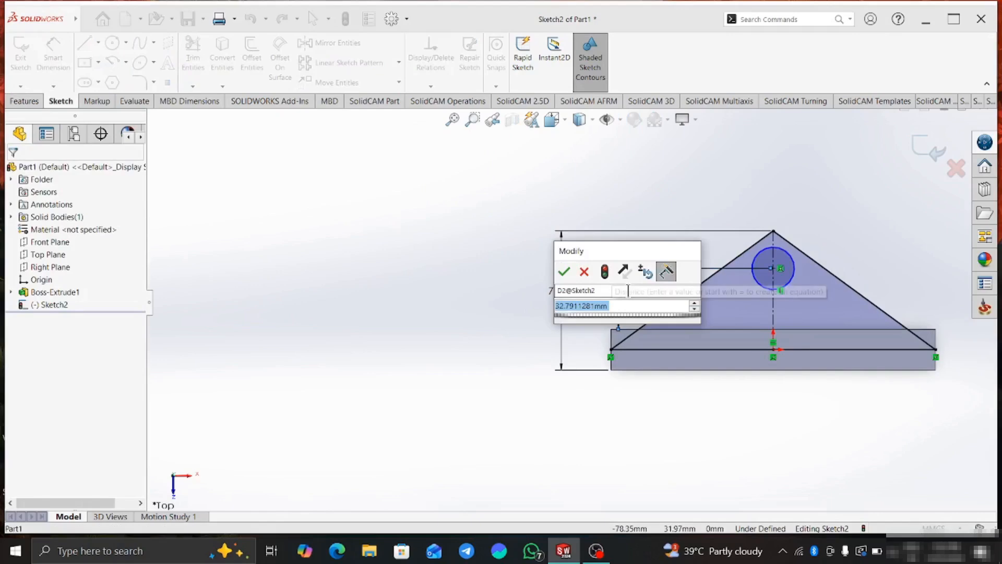
type("35")
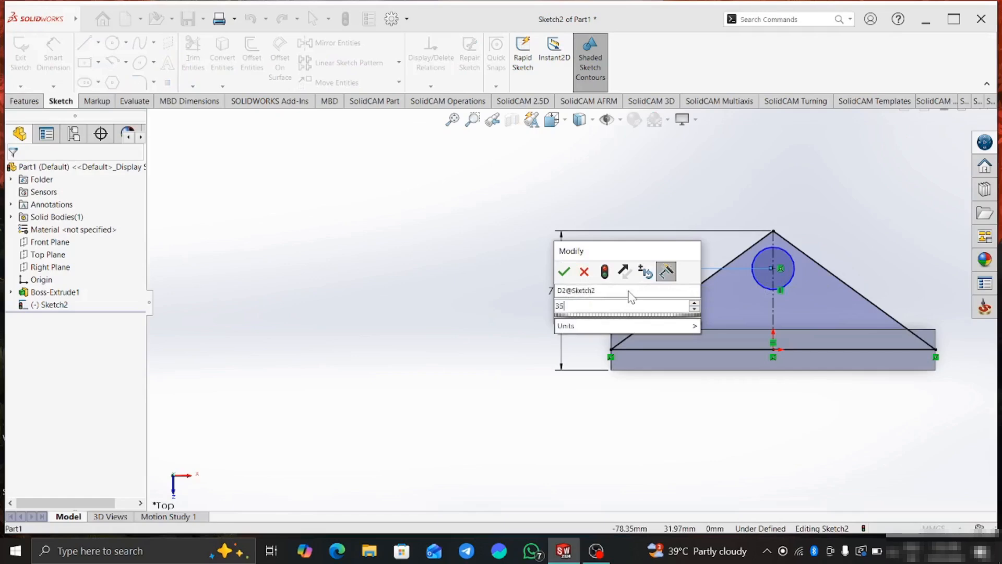
key("Return")
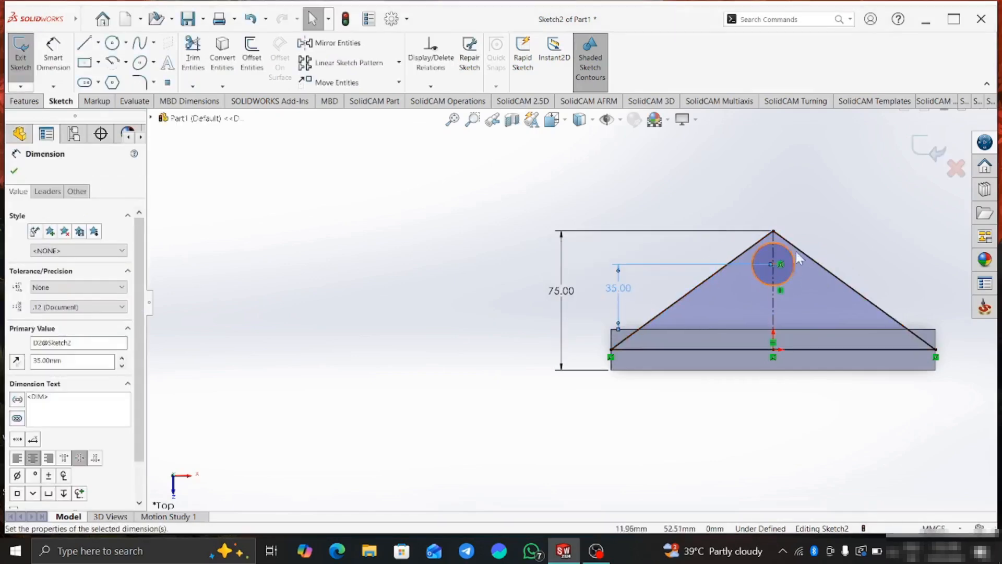
Step: Dimension the circle's diameter at 18 mm
right_click(796, 261)
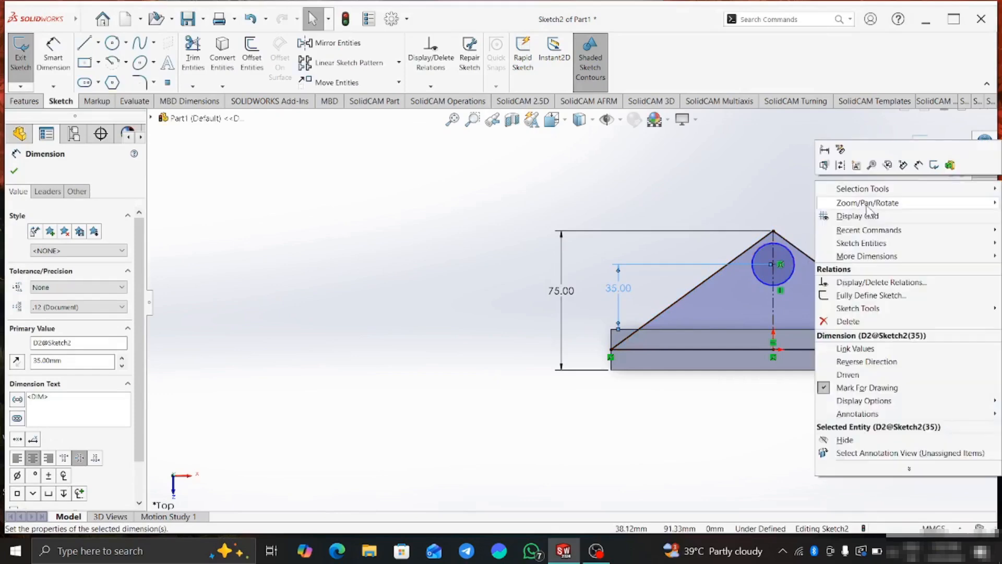
left_click(918, 163)
left_click(794, 264)
left_click(856, 197)
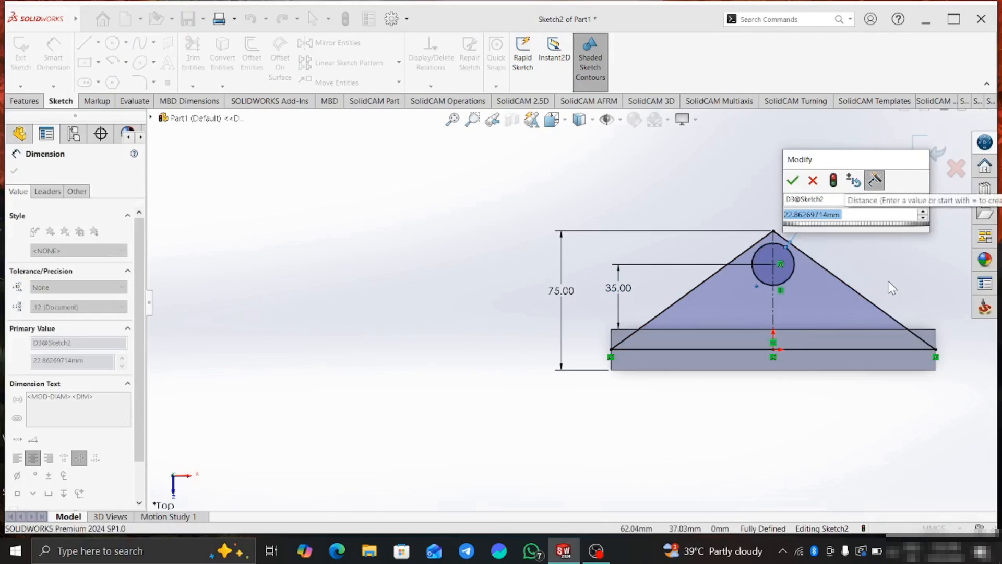
key("Right")
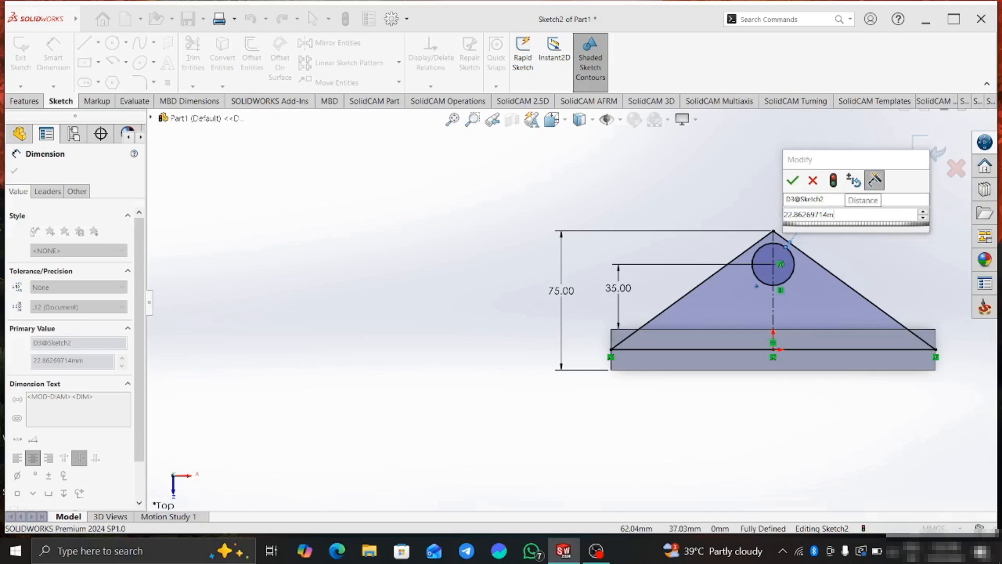
key("BackSpace")
key("BackSpace")
key("BackSpace")
key("BackSpace")
key("BackSpace")
key("BackSpace")
key("BackSpace")
key("BackSpace")
key("BackSpace")
key("BackSpace")
key("BackSpace")
key("BackSpace")
key("BackSpace")
type("1")
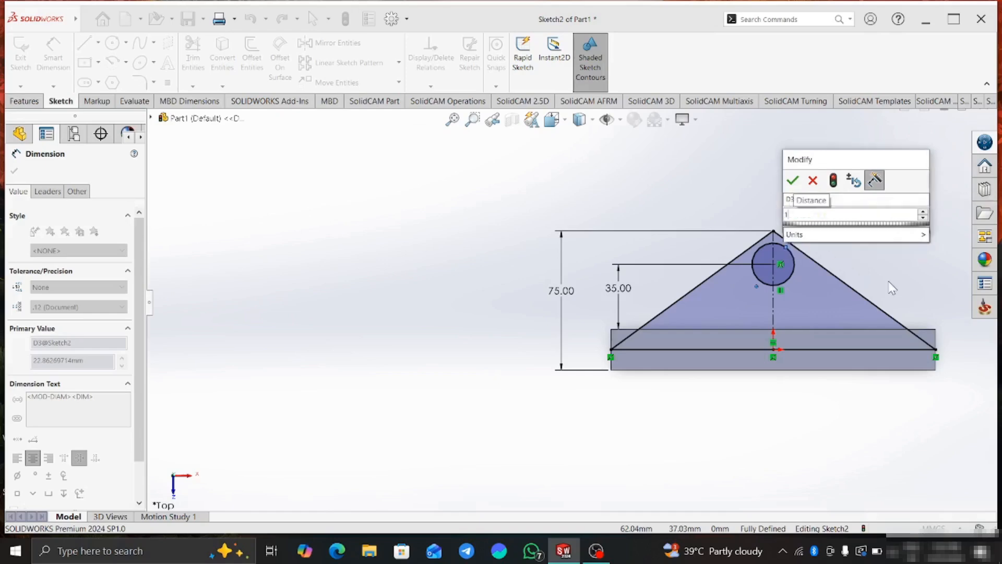
type("8")
key("Return")
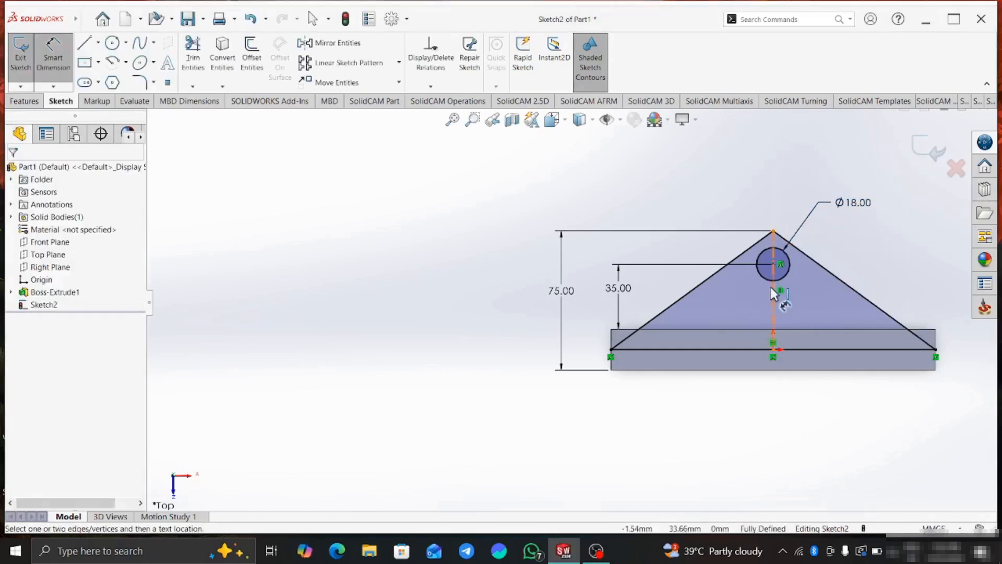
Step: Start a mid-plane boss extrusion of the triangle with its circular hole, using a depth of 12 mm
left_click(24, 101)
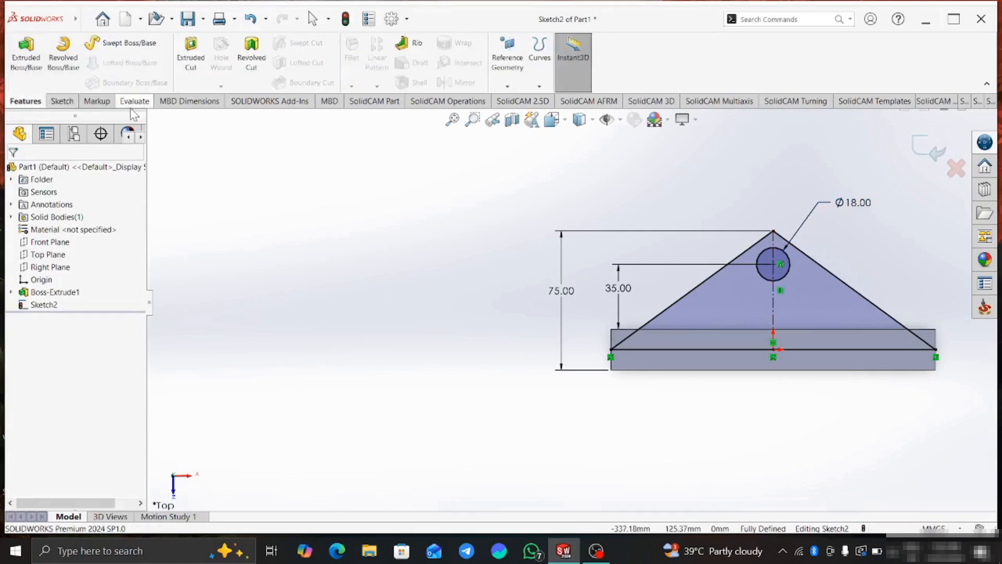
left_click(26, 57)
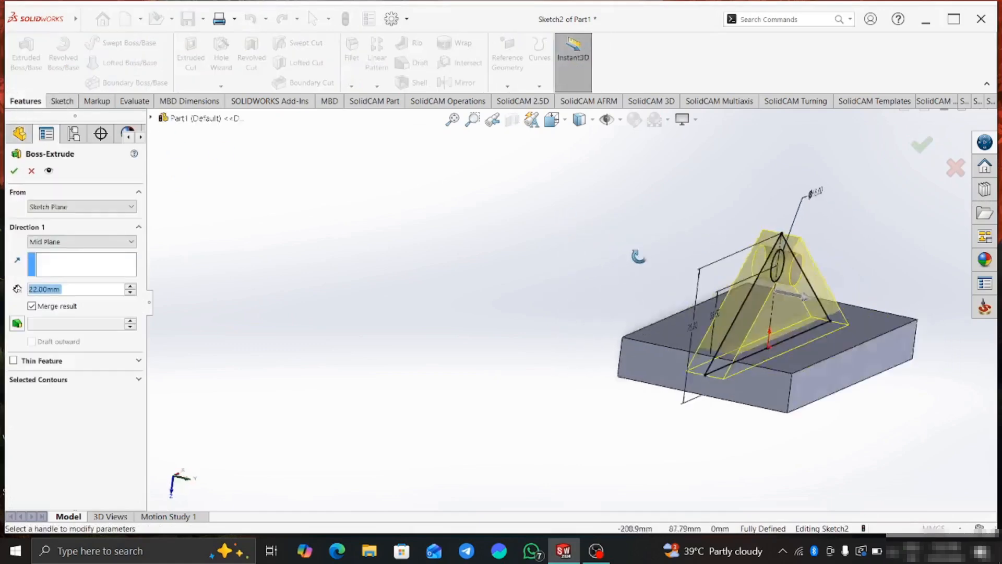
mouse_move(633, 253)
middle_mouse_down()
mouse_move(658, 272)
mouse_move(597, 280)
middle_mouse_up()
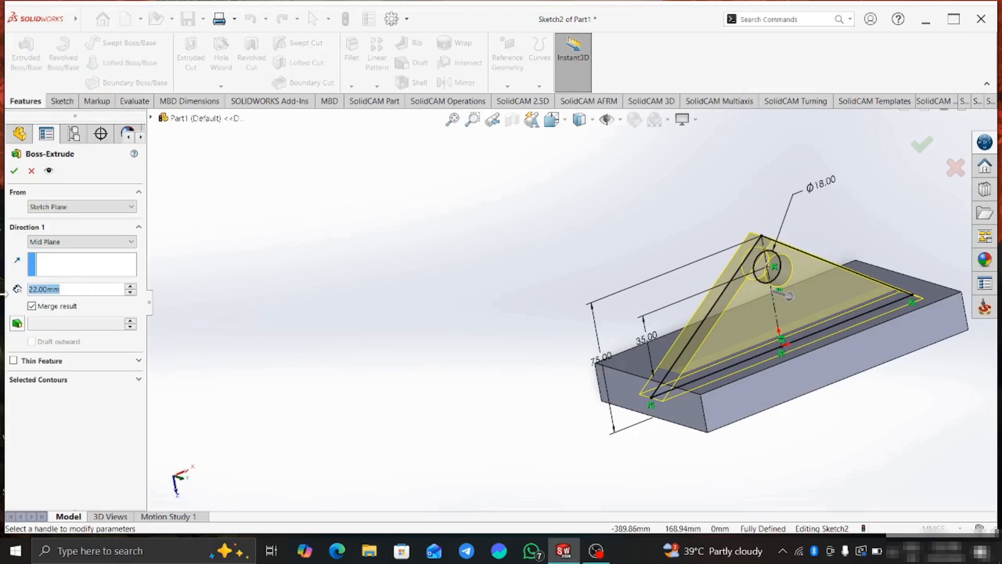
type("12")
key("Return")
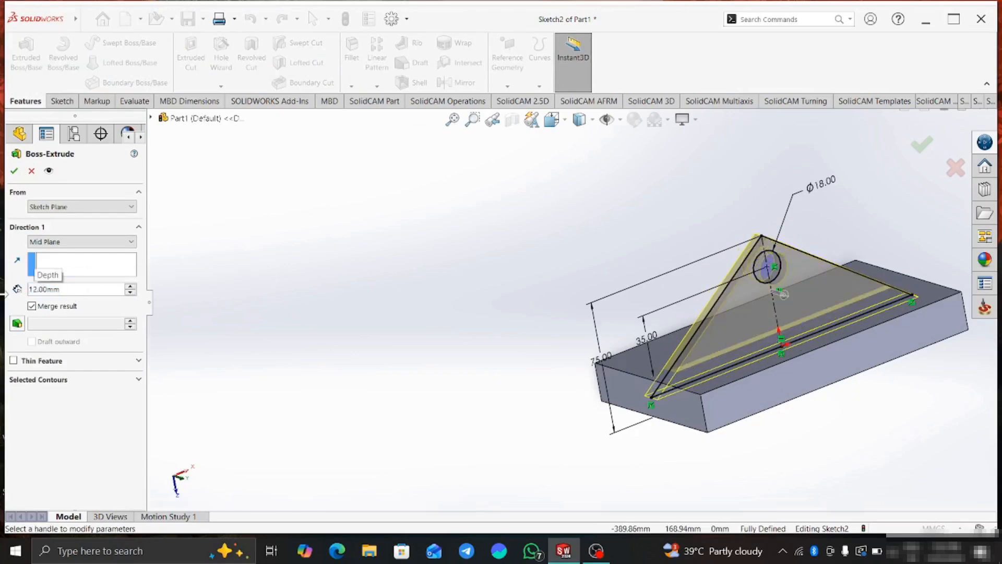
Step: Set the mid-plane extrusion depth of the triangular boss to 25 mm and complete the feature
key("Right")
key("Right")
key("Right")
key("Right")
key("Right")
key("Right")
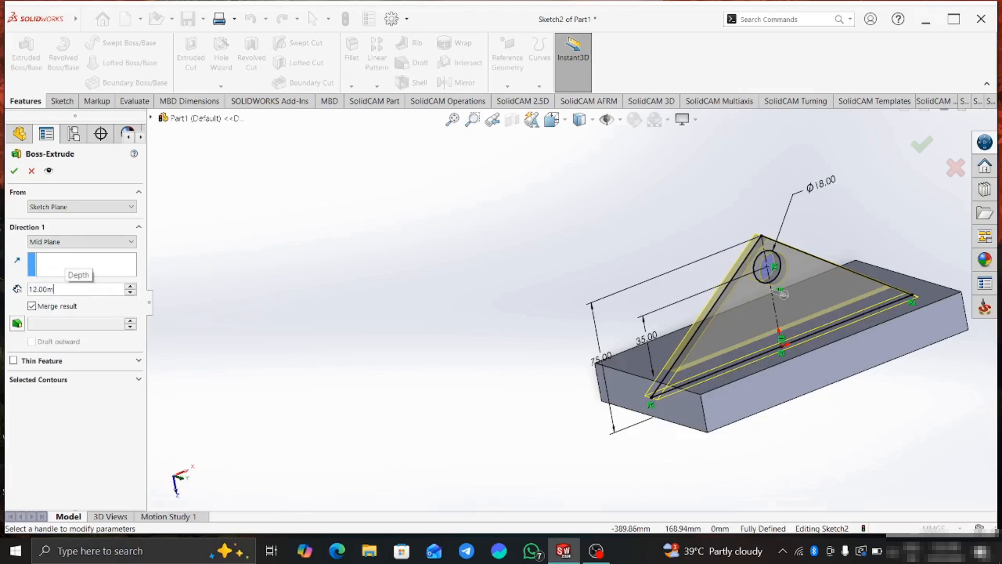
key("BackSpace")
key("BackSpace")
key("BackSpace")
key("BackSpace")
key("BackSpace")
key("BackSpace")
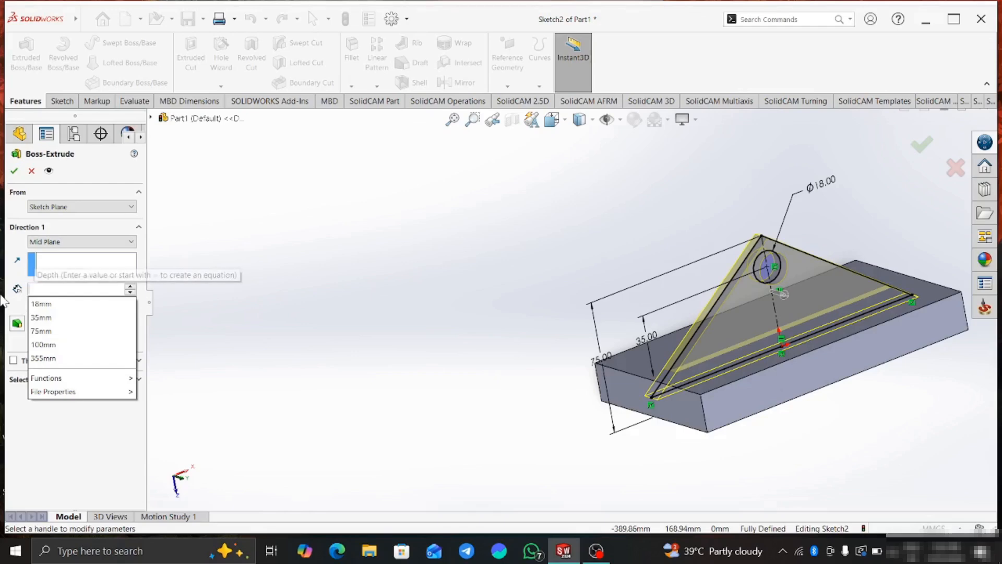
left_click(66, 317)
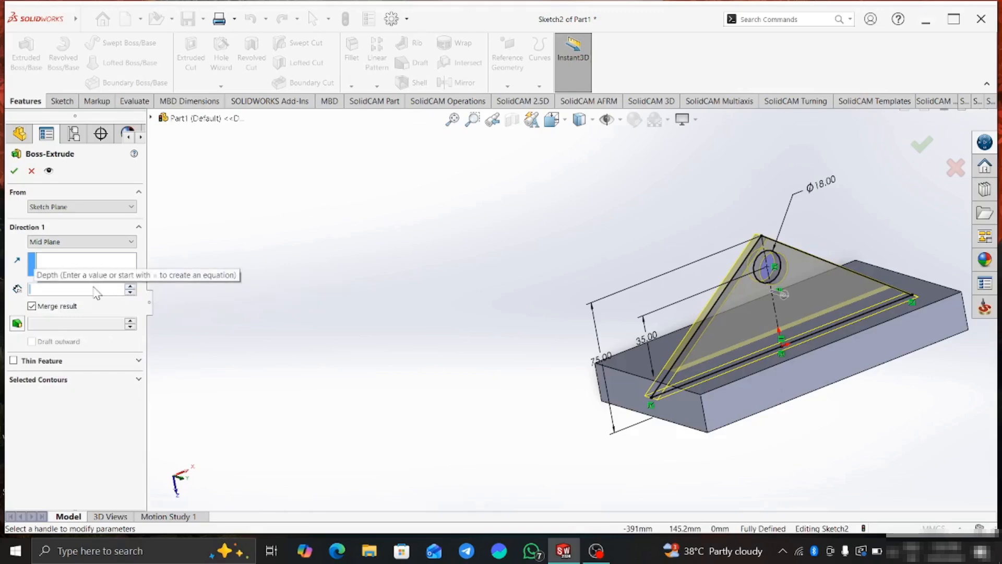
type("25")
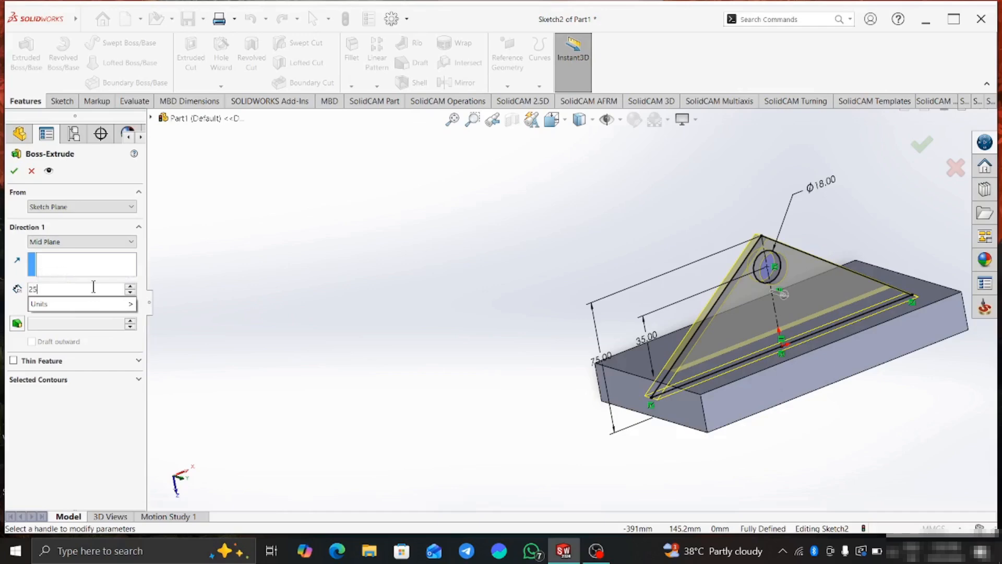
key("Return")
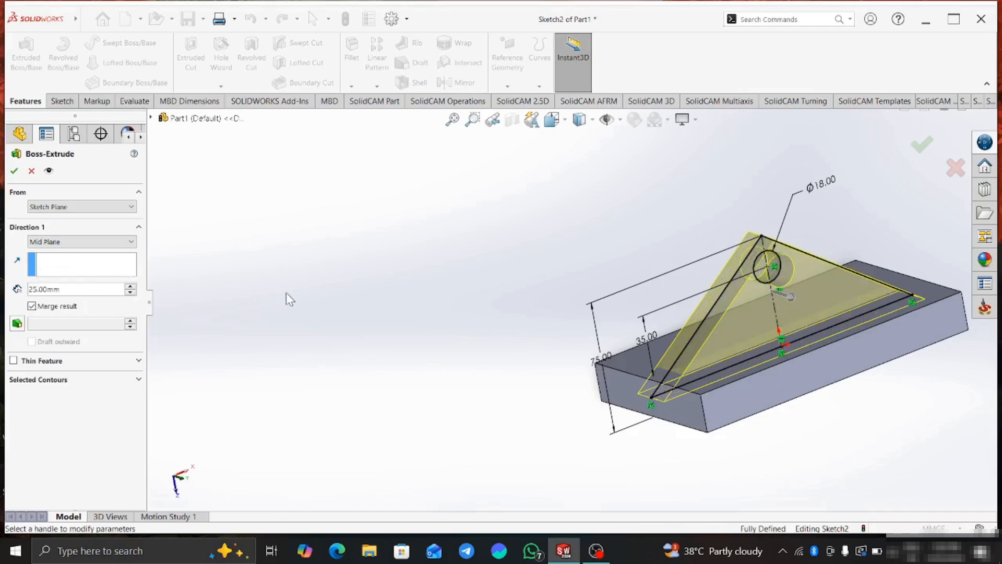
left_click(14, 172)
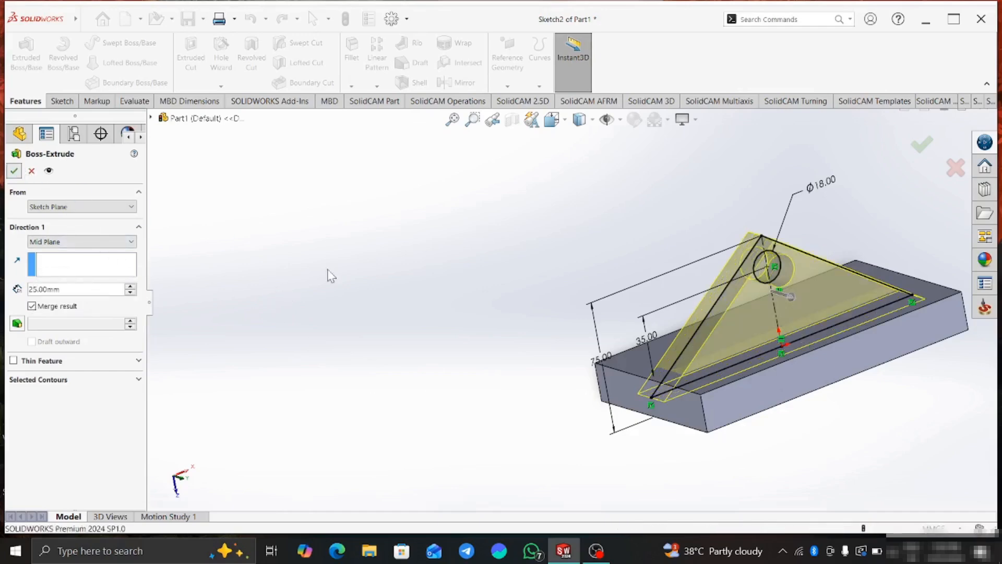
Step: Chamfer both edges of the hole through the triangular boss by selecting its inner face, using 0.5 mm at 45°
middle_click_drag(582, 301, 719, 277)
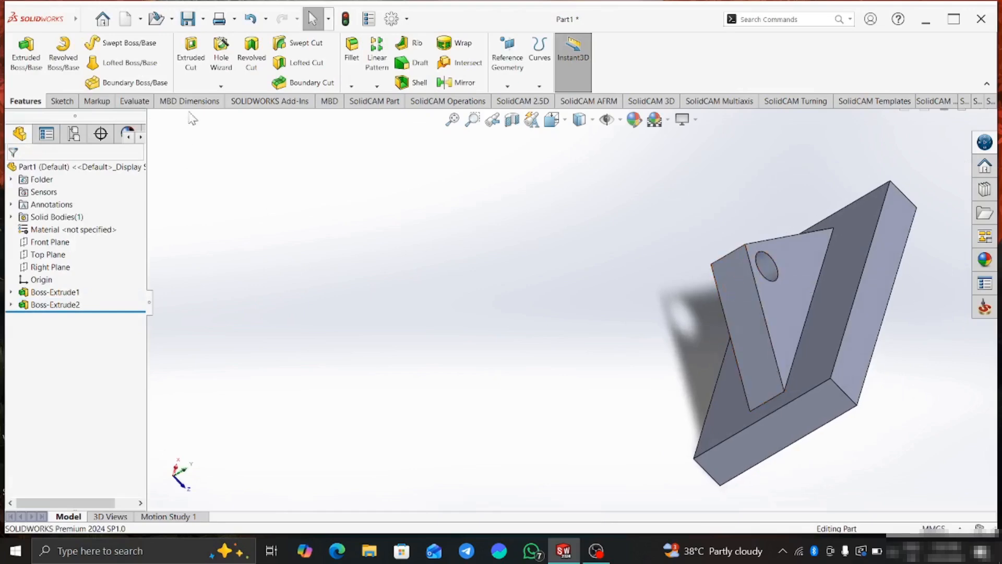
left_click(351, 87)
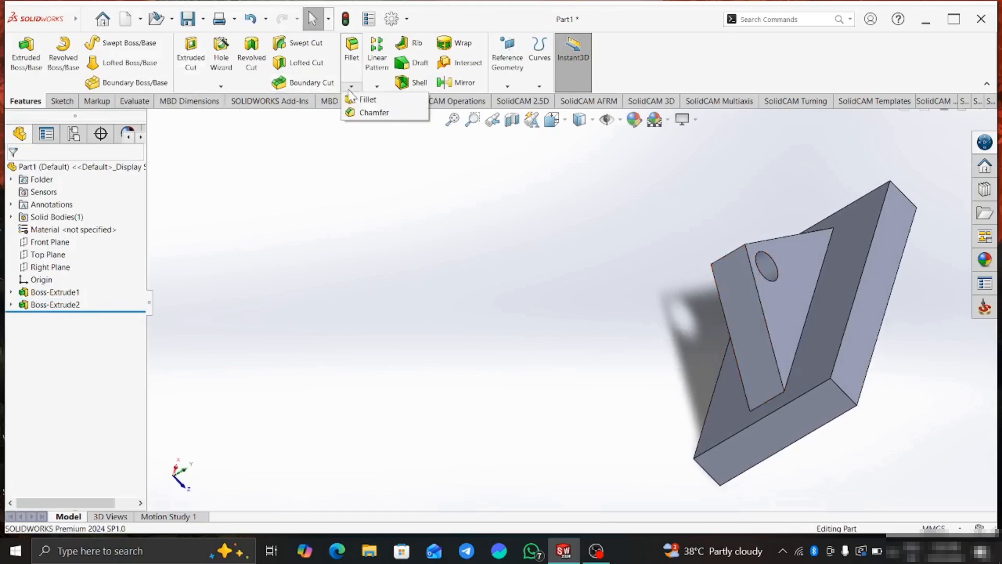
left_click(368, 109)
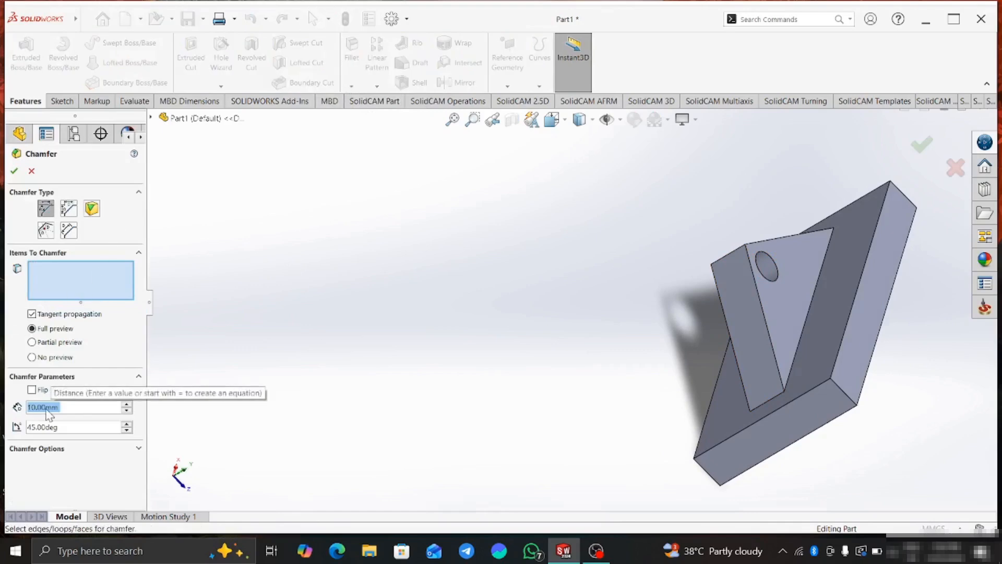
key("BackSpace")
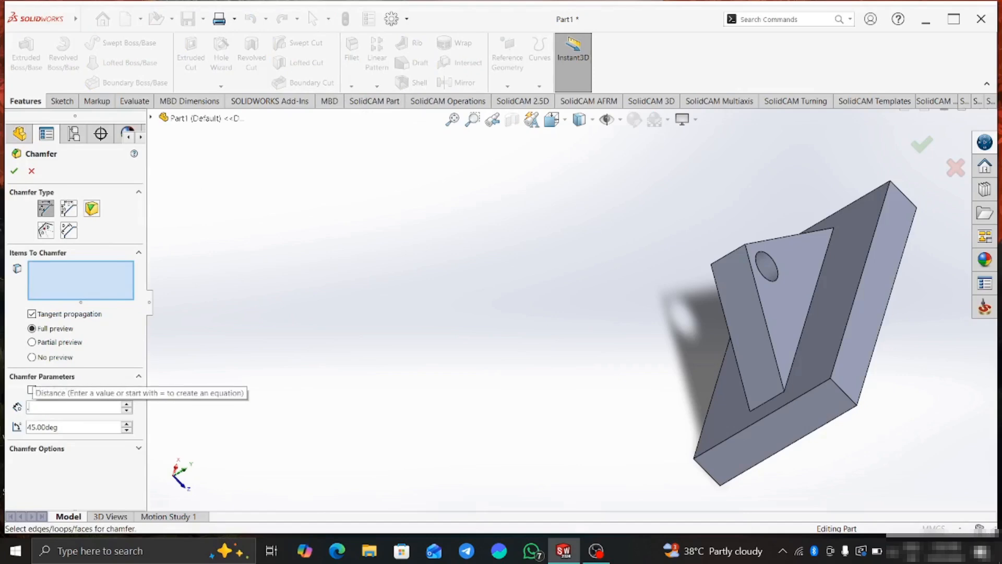
type(".5")
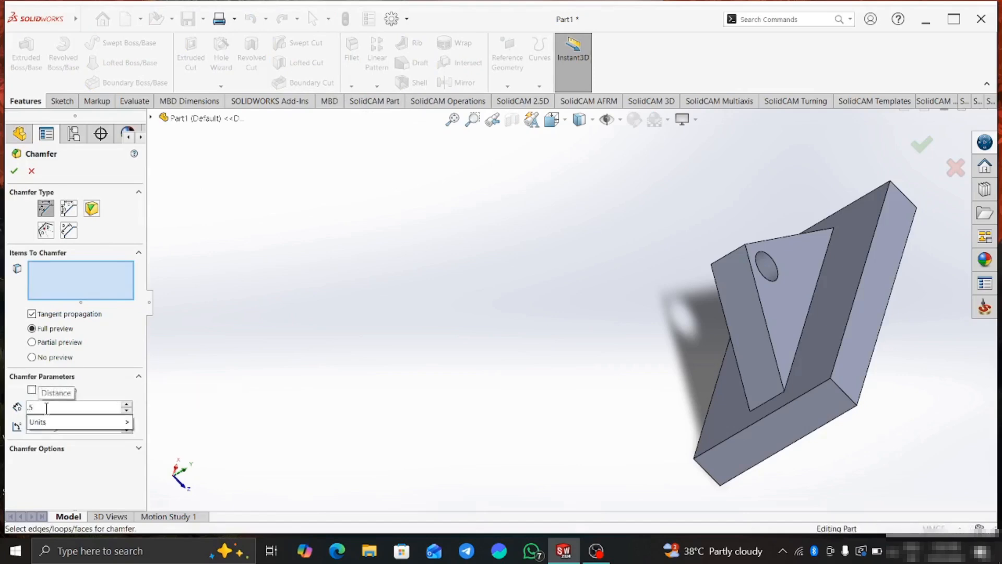
key("Return")
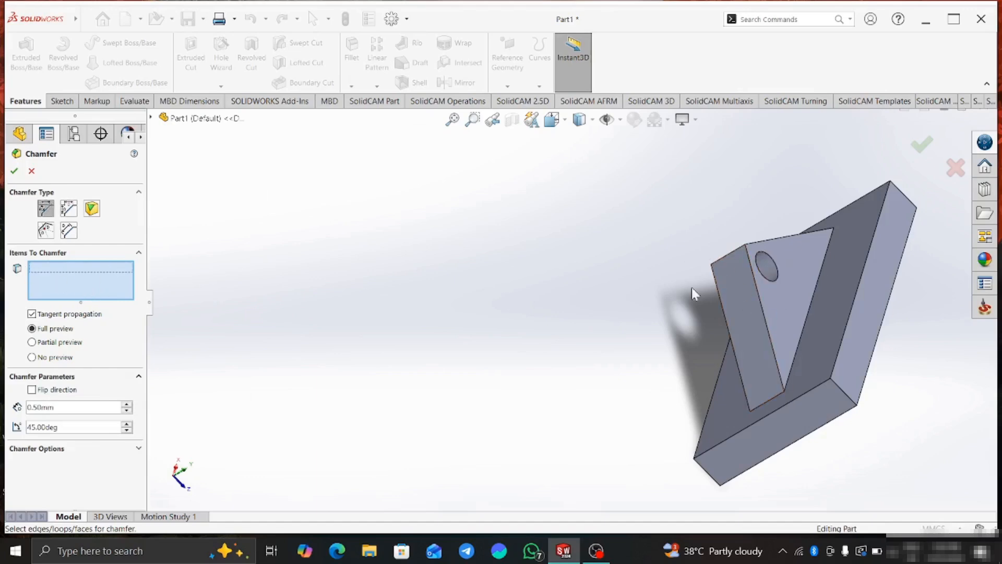
left_click(767, 266)
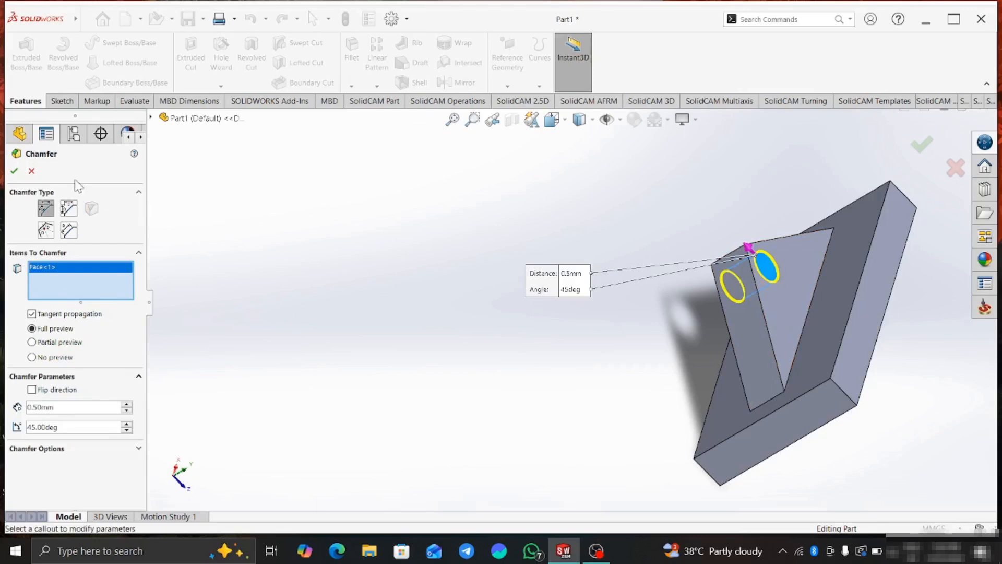
left_click(15, 172)
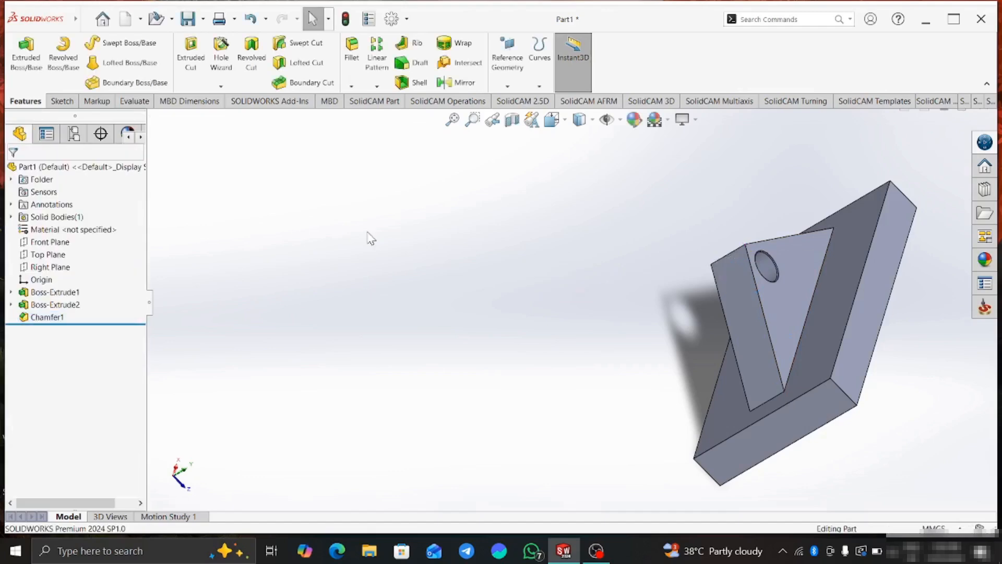
Step: Start a sketch on the block face carrying the boss and draw a circle of about 6.3 mm radius near its upper-left corner
middle_click_drag(715, 276, 831, 259)
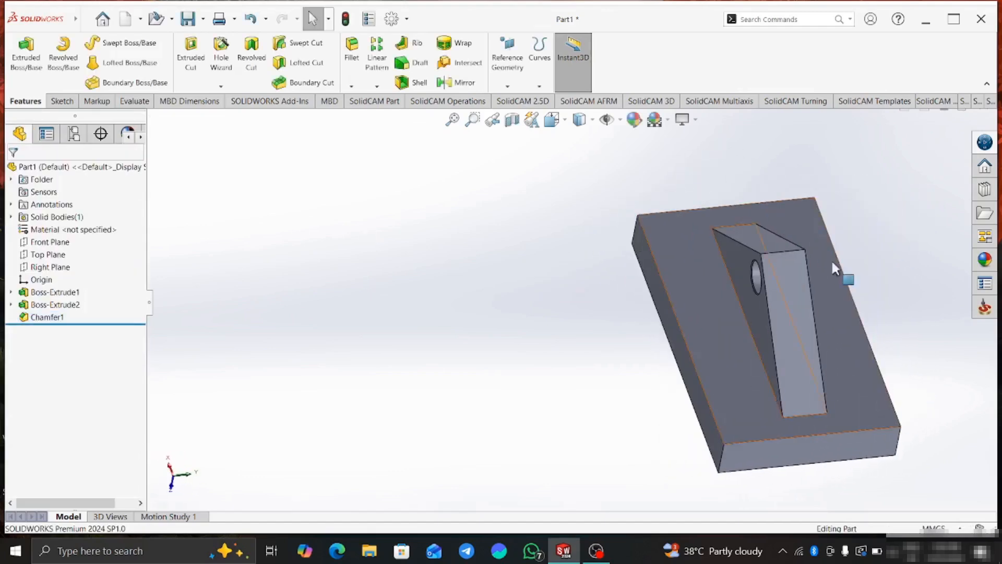
right_click(745, 321)
left_click(817, 290)
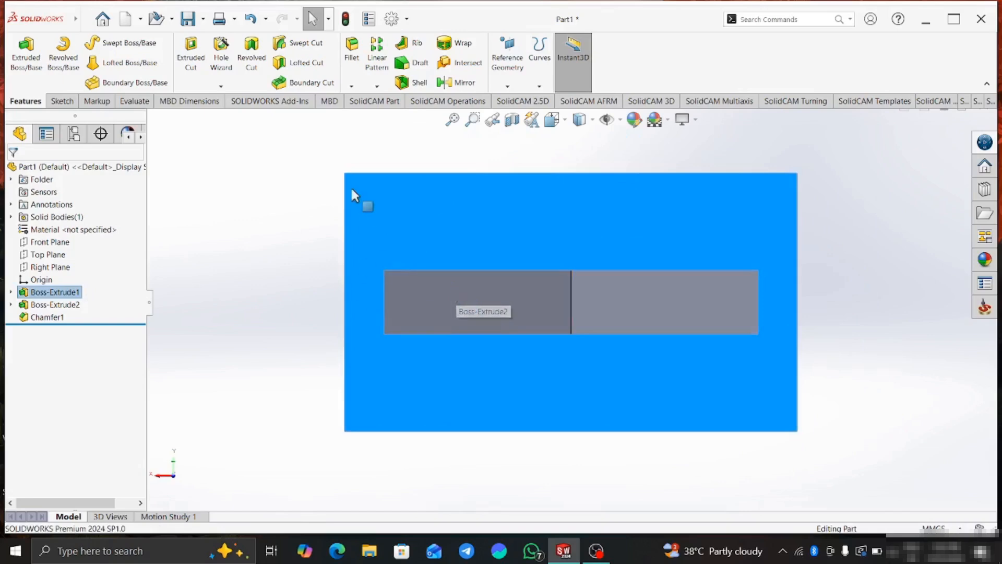
left_click(67, 102)
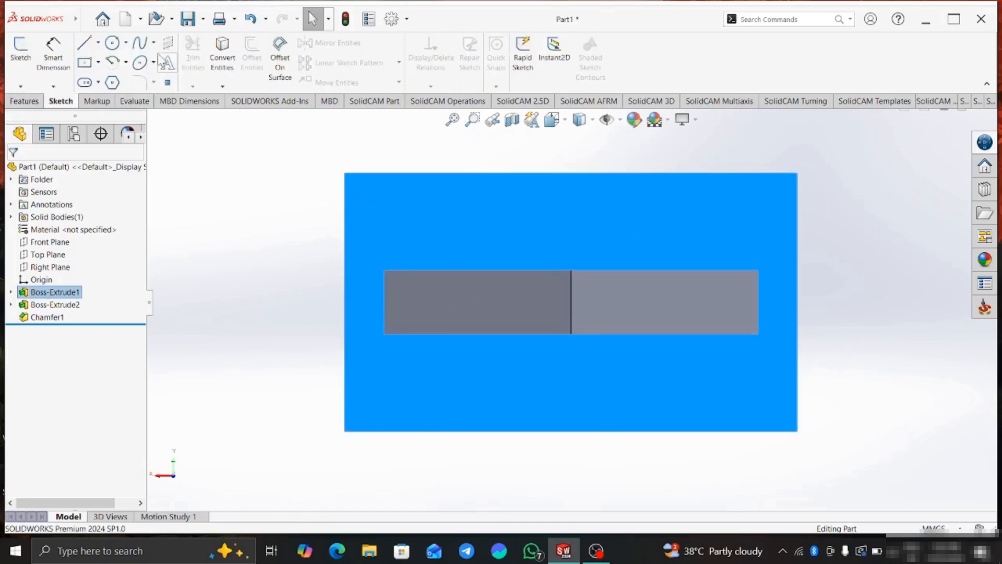
left_click(112, 44)
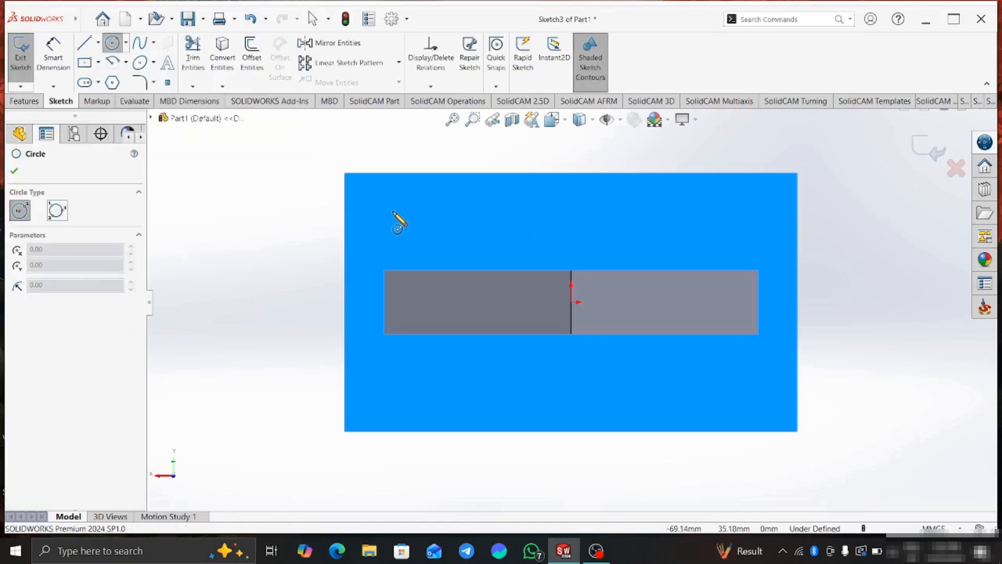
left_click(389, 209)
left_click(403, 217)
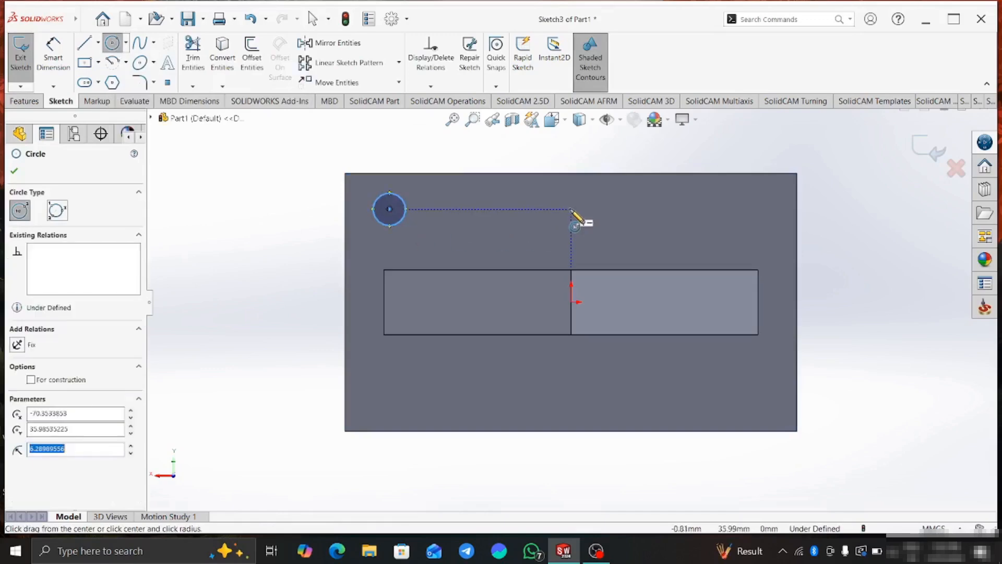
Step: Draw two more circles near the face's upper edge, about 7 mm radius directly above the origin and about 6.5 mm radius near the upper-right corner
left_click(571, 194)
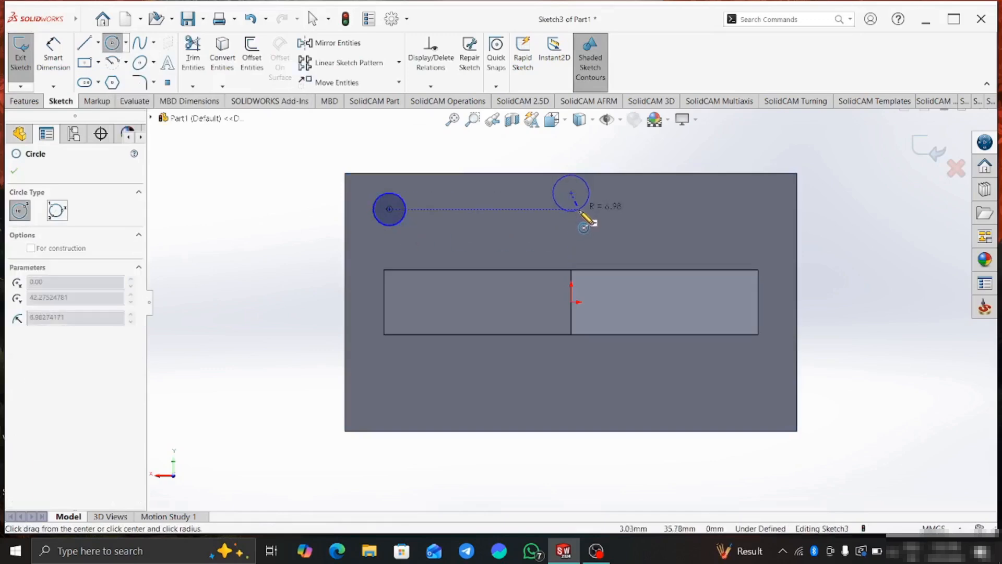
left_click(581, 209)
left_click(750, 194)
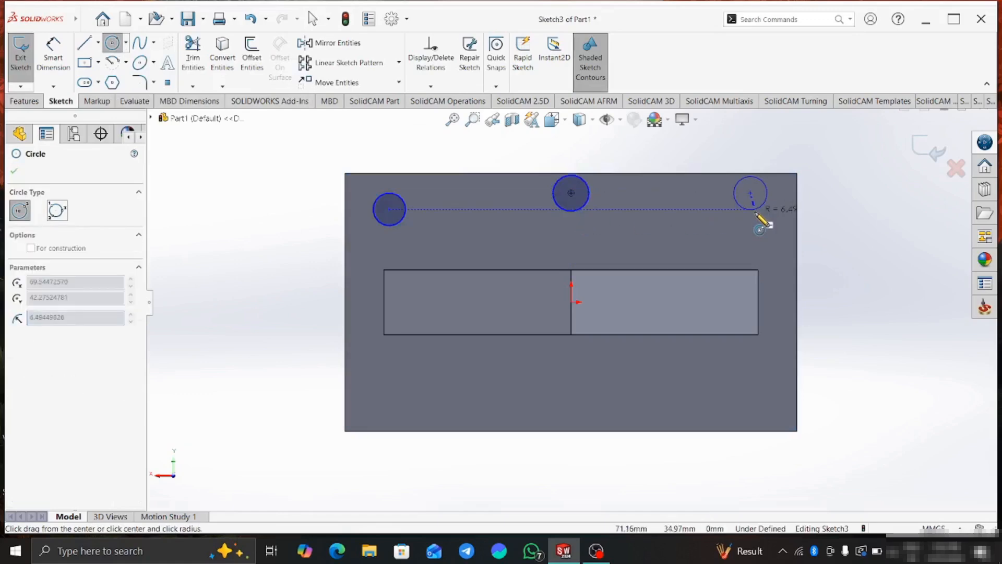
left_click(755, 211)
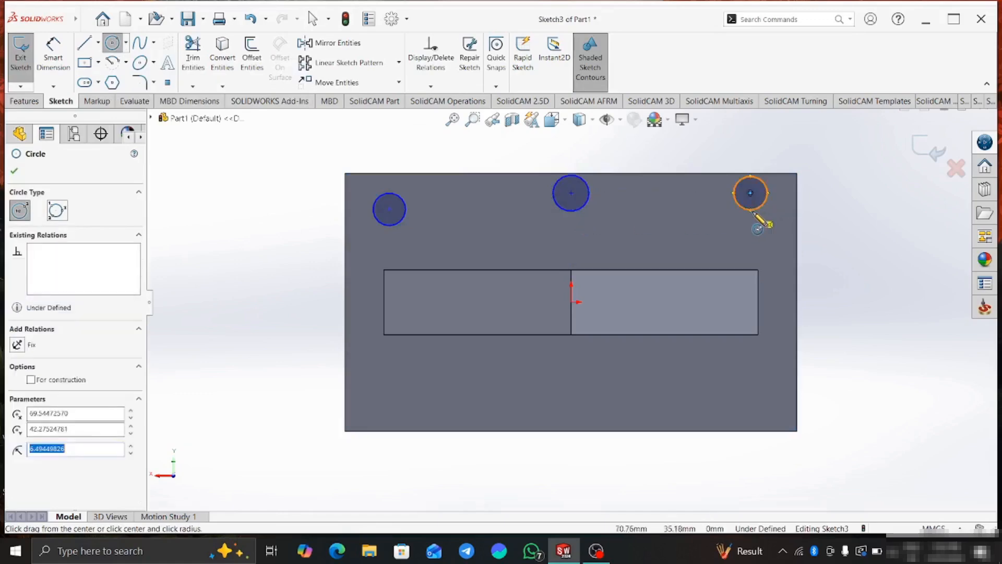
key("Escape")
Step: Dimension the upper-left circle's diameter at 9 mm and place the dimension text below and right of the circle
right_click(257, 158)
left_click(354, 138)
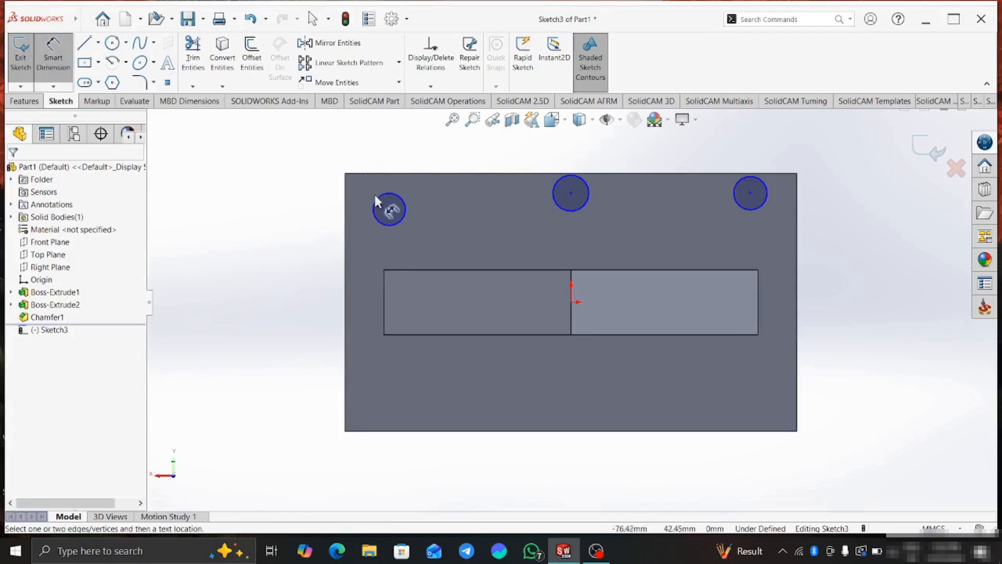
left_click(398, 216)
left_click(445, 259)
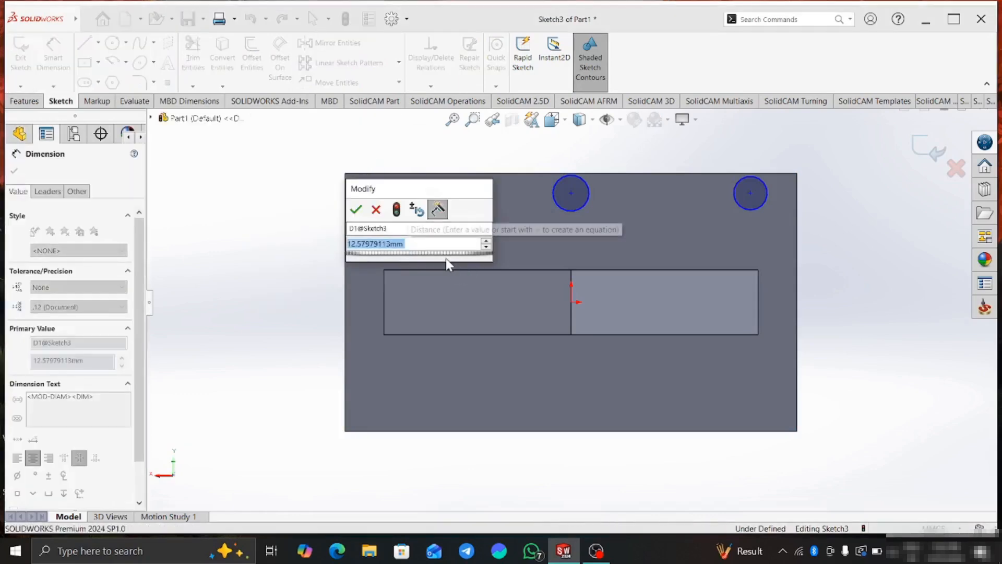
type("8")
key("Return")
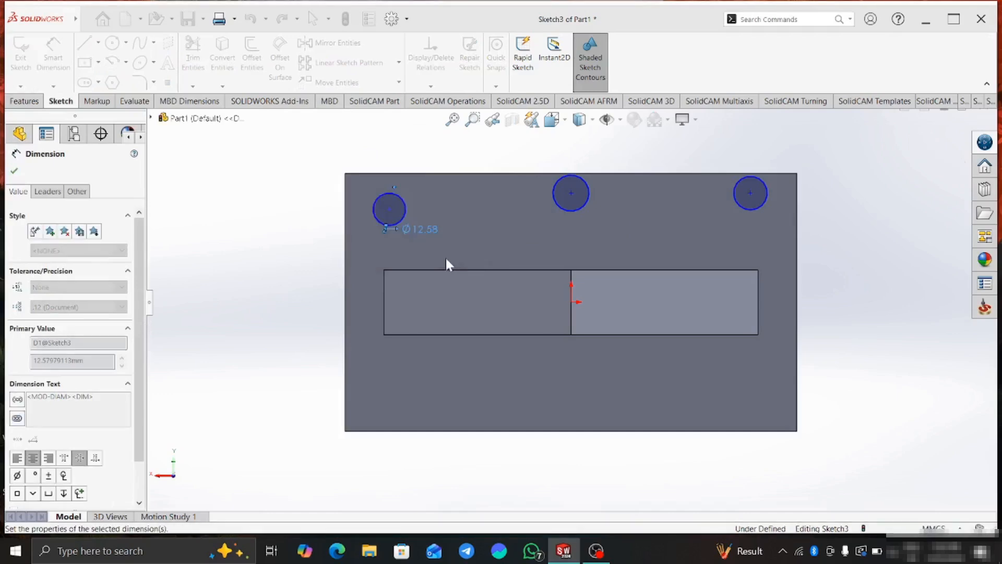
left_click(446, 235)
left_click_drag(427, 229, 459, 238)
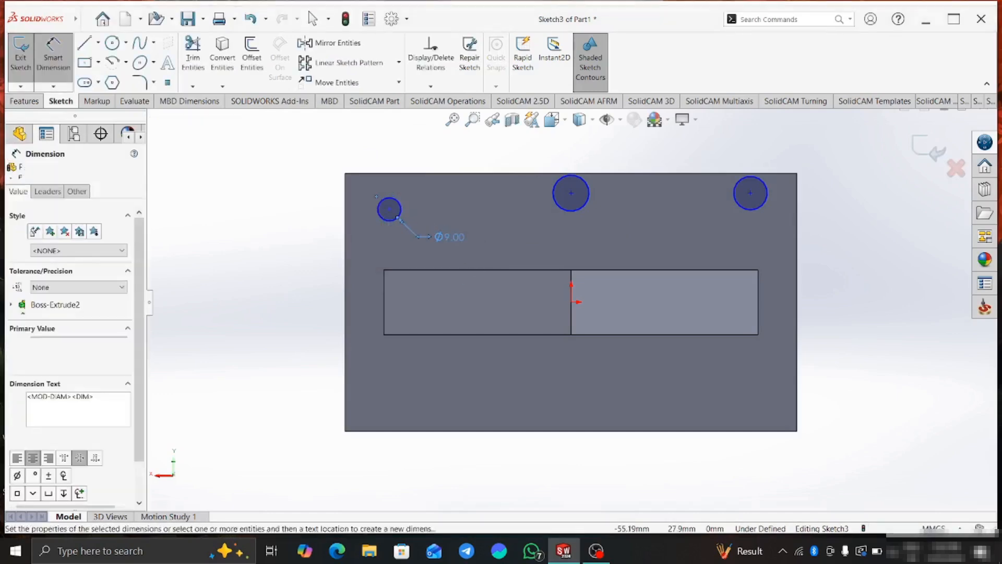
right_click(260, 187)
left_click(282, 222)
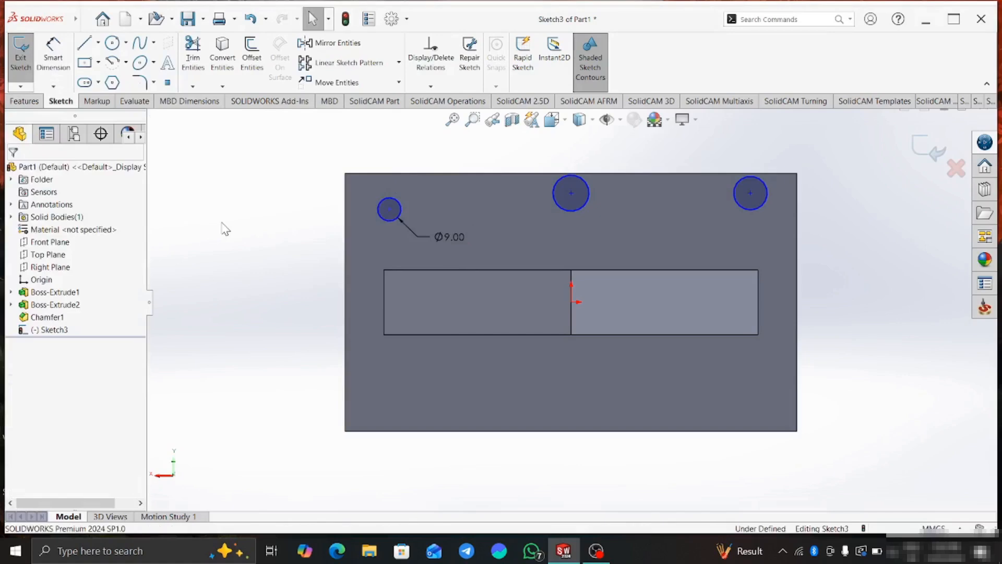
Step: Apply Equal relations so the middle and upper-right circles match the dimensioned upper-left circle
left_click(381, 219)
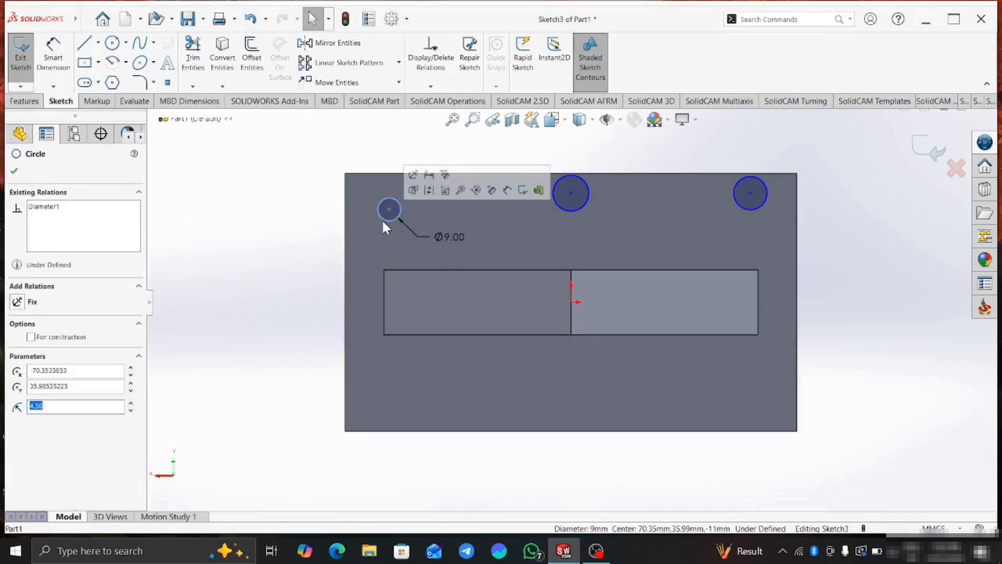
left_click(583, 210)
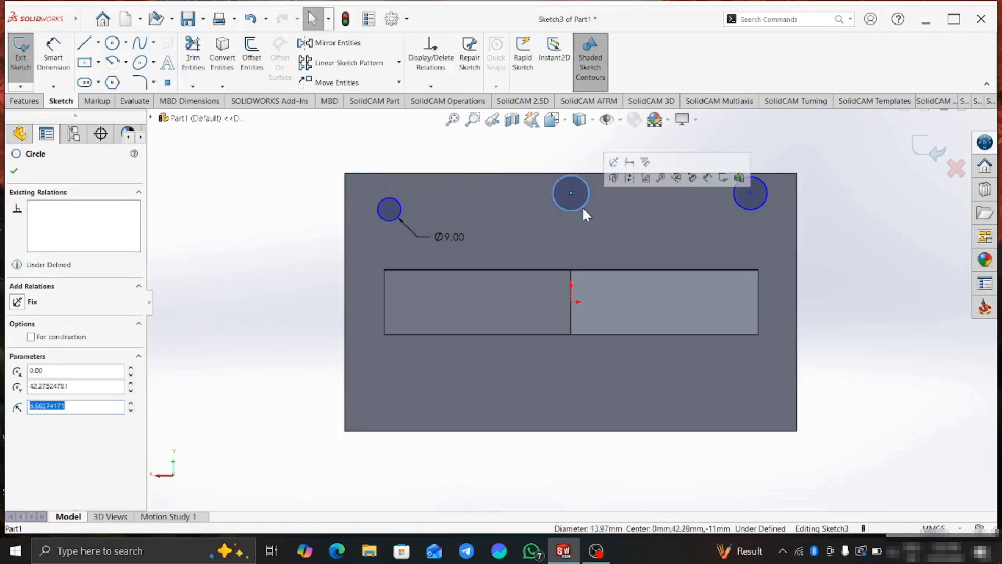
key("Escape")
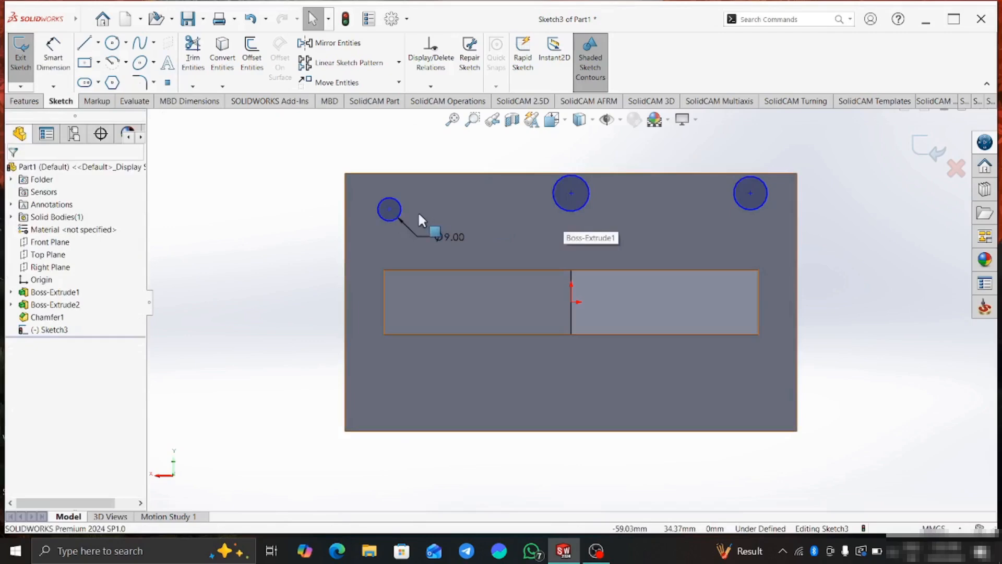
left_click(398, 213)
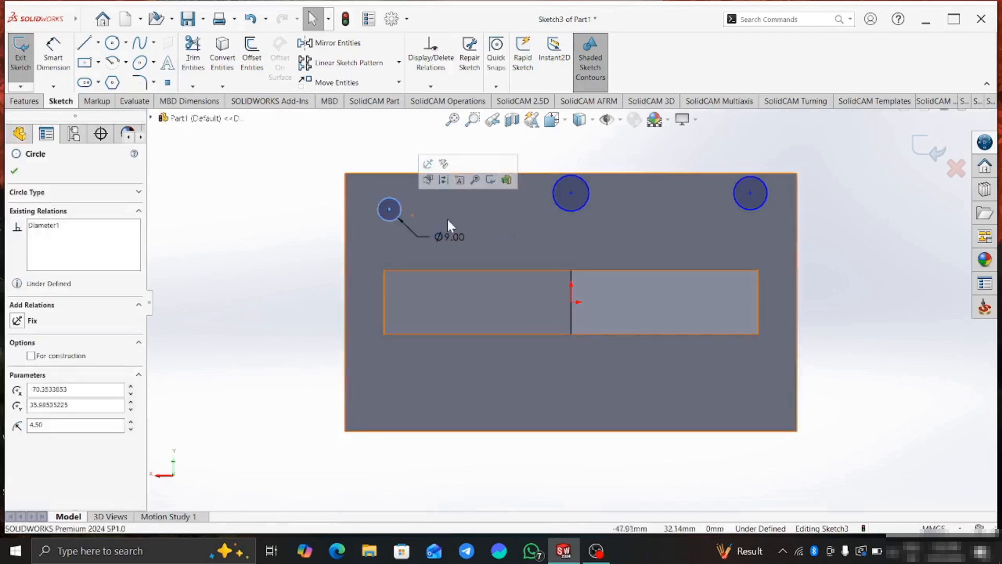
left_click(566, 210, "ctrl")
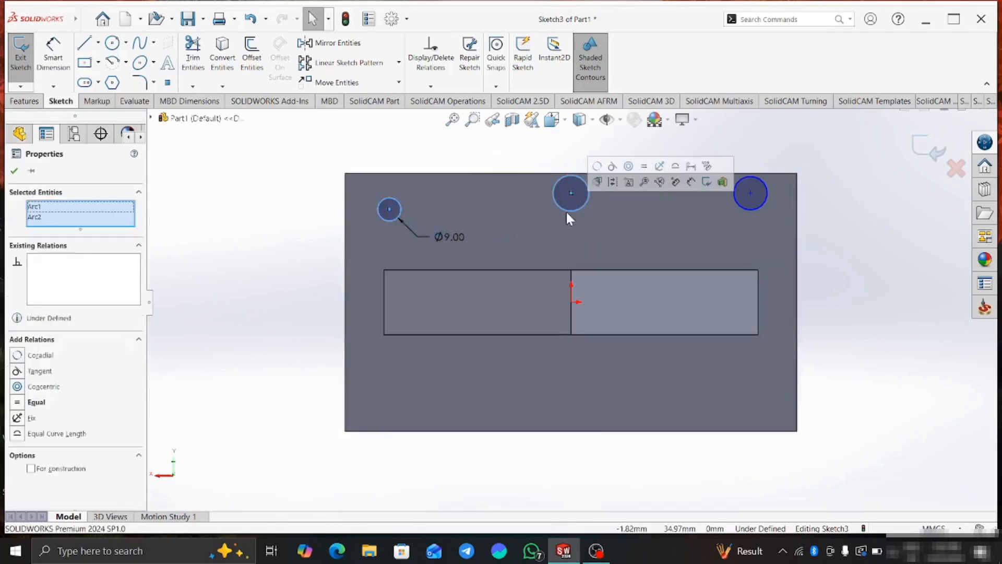
left_click(645, 168)
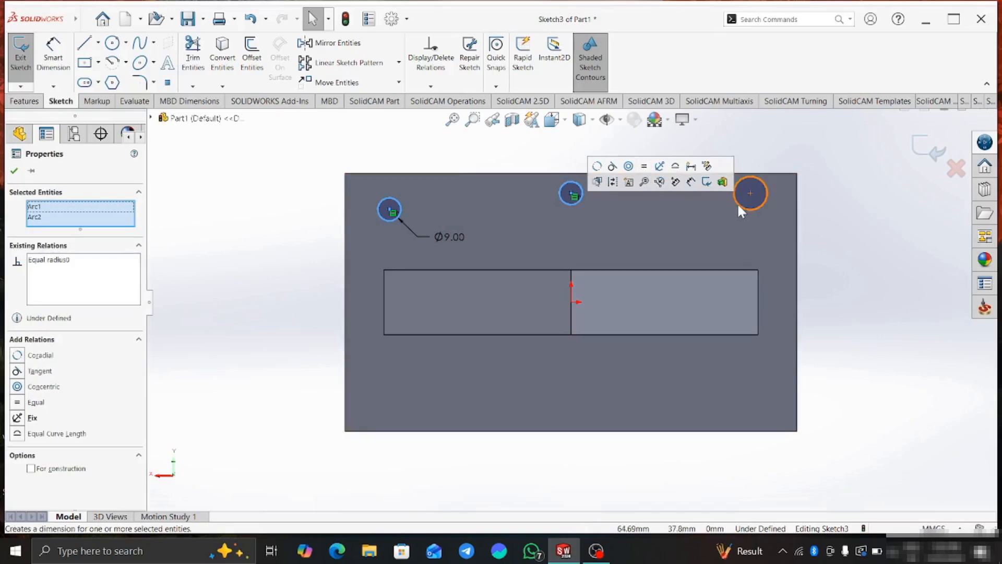
left_click(737, 203)
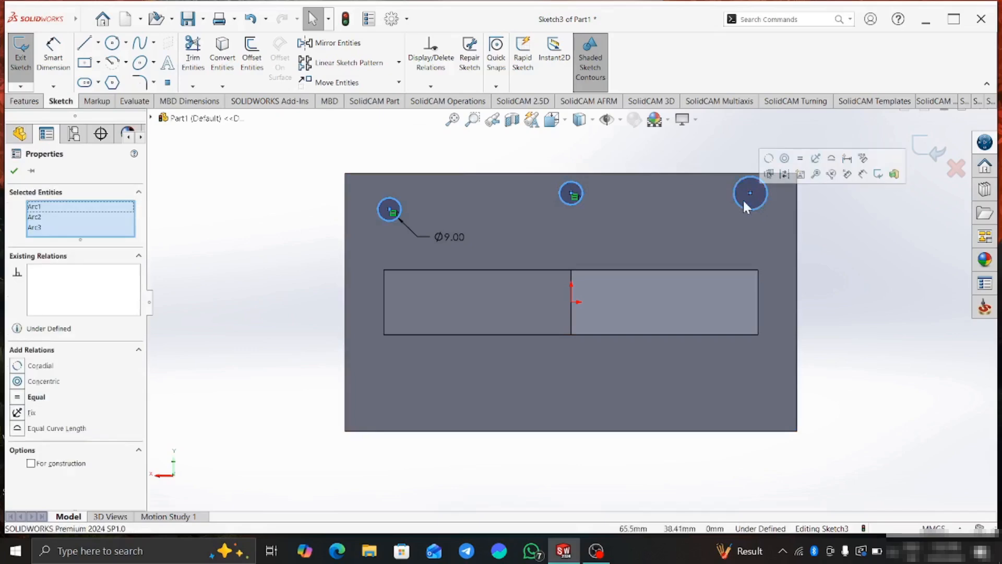
left_click(801, 160)
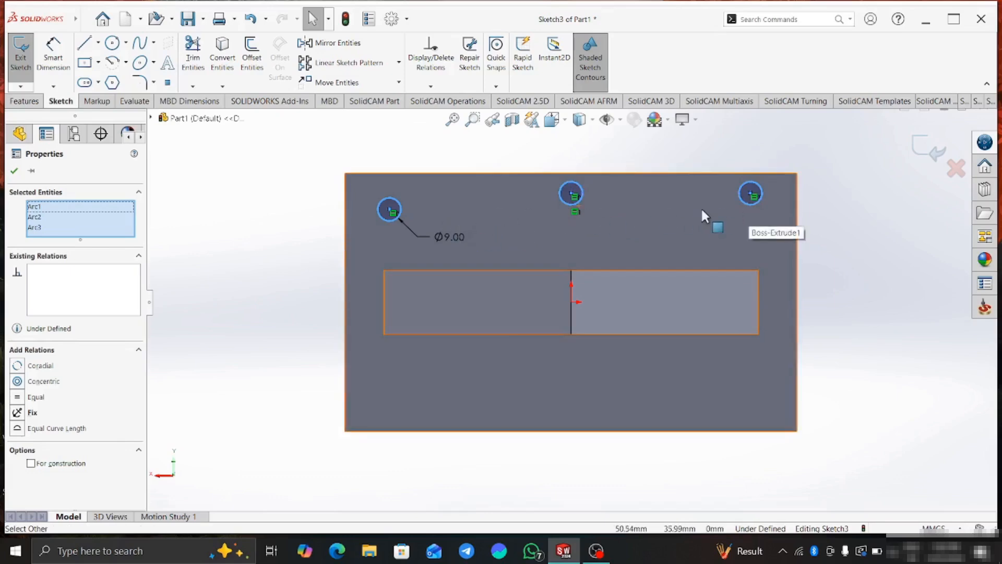
Step: Draw a horizontal centerline across the full width of the face, through the upper-left circle's centre, about 14 mm below the upper edge
right_click(221, 192)
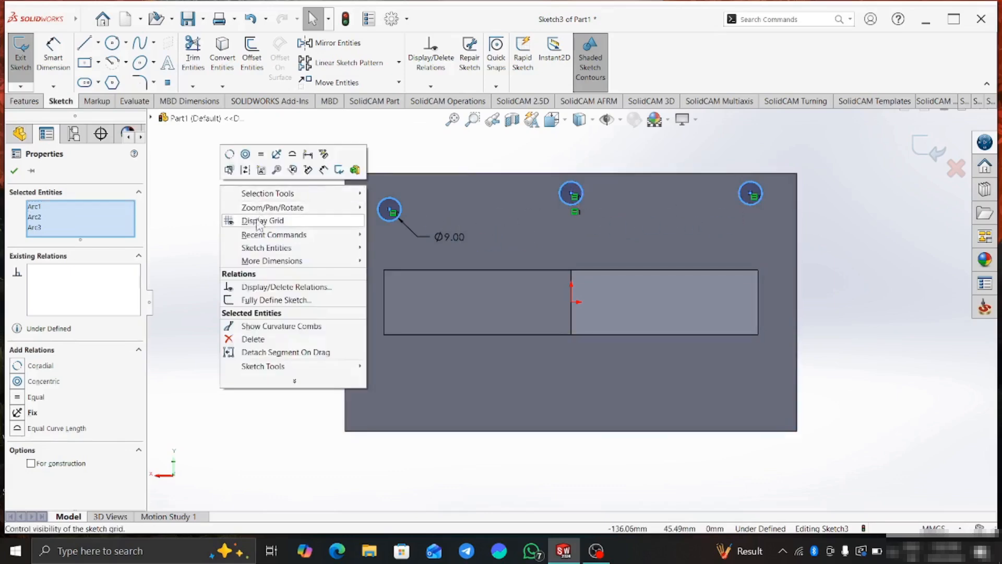
left_click(206, 183)
left_click(98, 43)
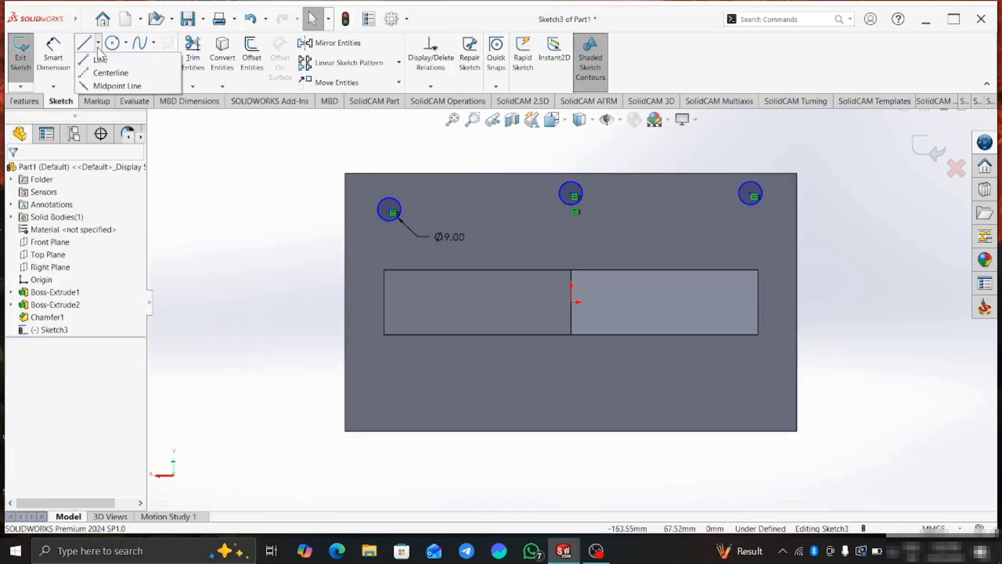
left_click(117, 74)
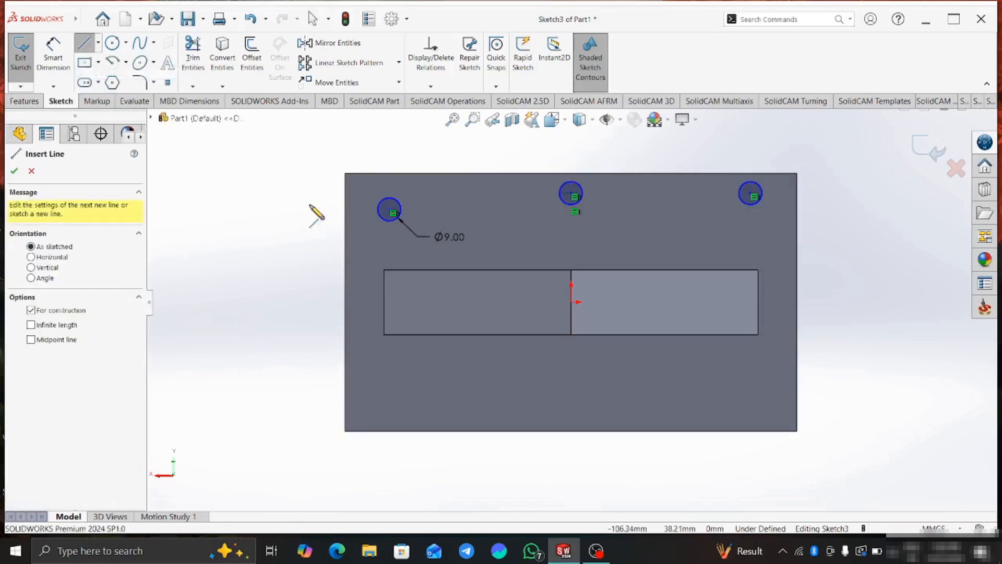
left_click(347, 211)
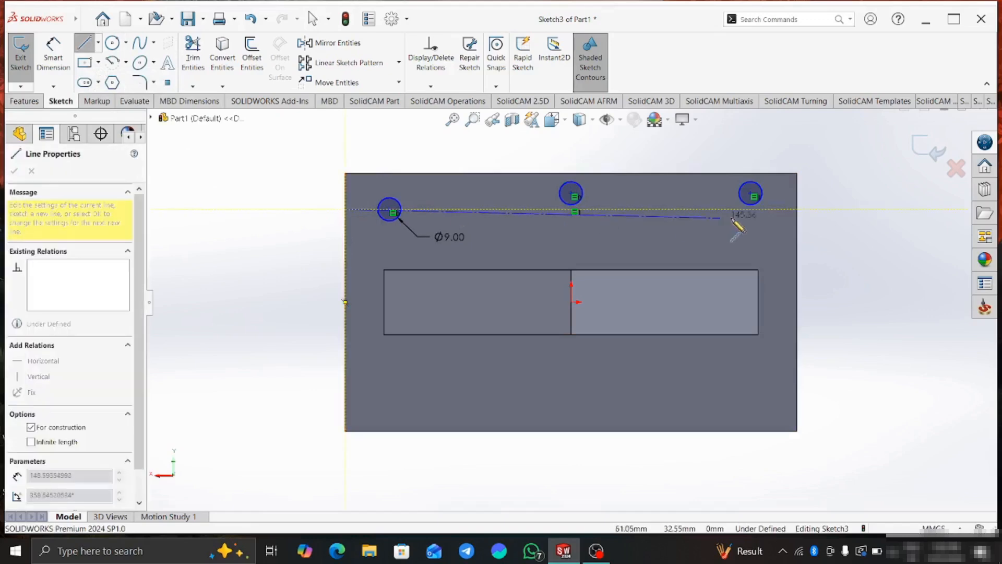
left_click(799, 209)
key("Escape")
key("Escape")
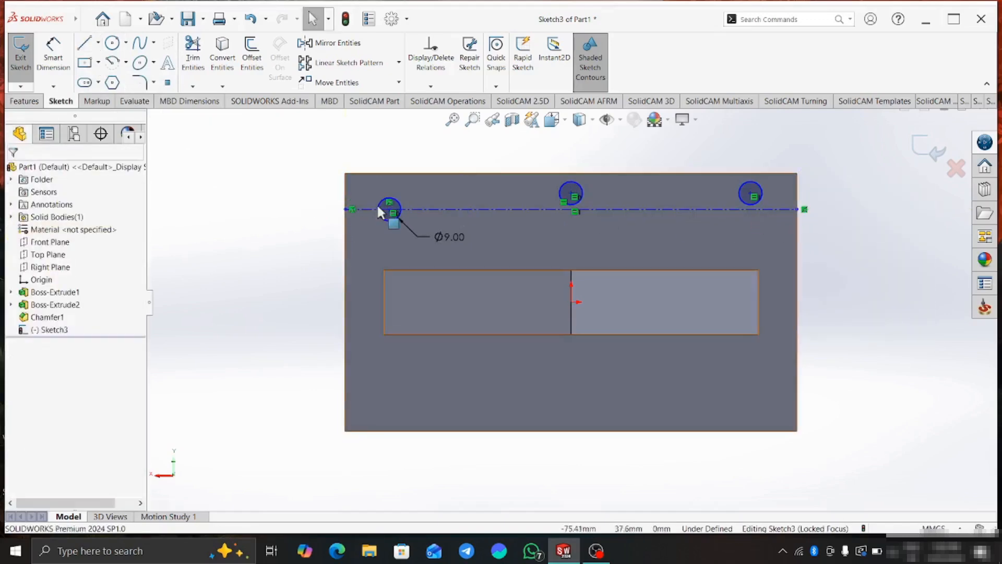
right_click(434, 214)
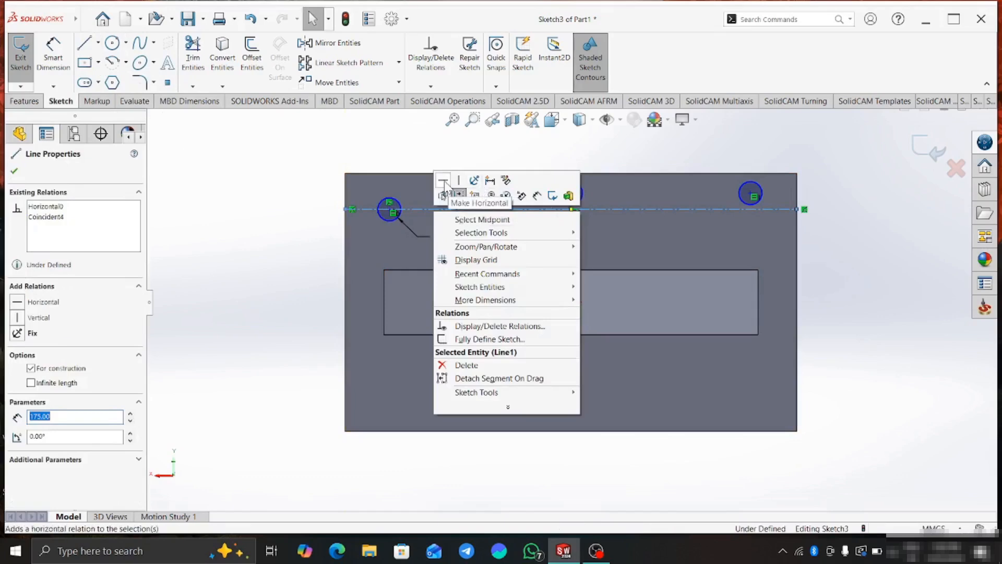
key("Escape")
right_click(158, 175)
key("Escape")
key("Escape")
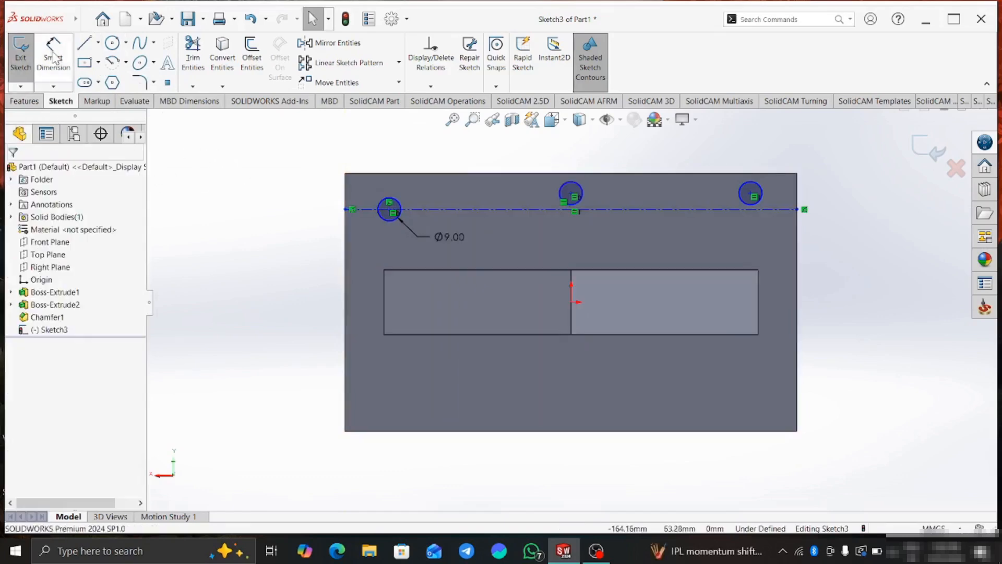
Step: Dimension the centerline at 15 mm below the face's upper edge, with the dimension text outside the block's left edge
left_click(53, 53)
left_click(366, 210)
left_click(372, 174)
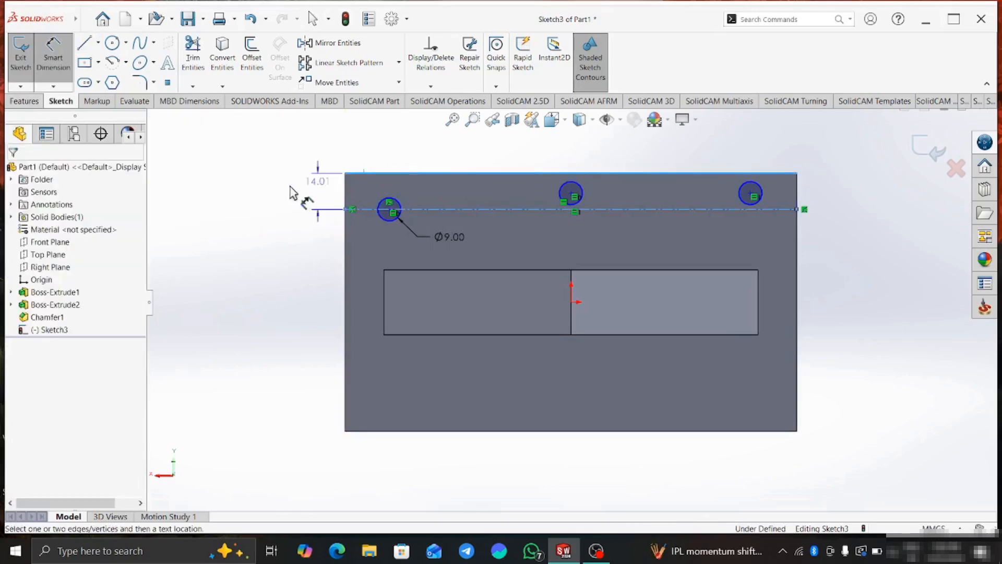
left_click(277, 200)
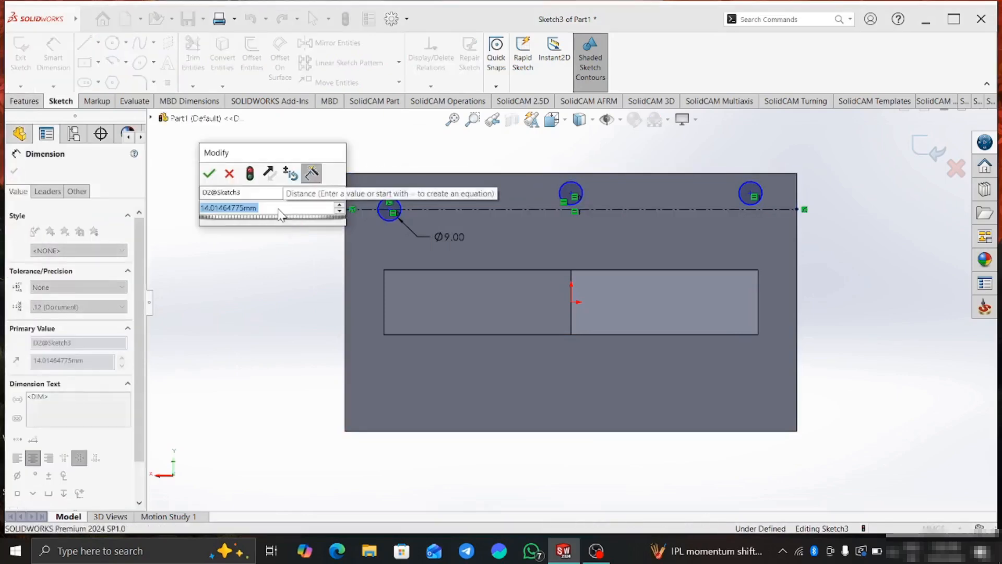
left_click(278, 209)
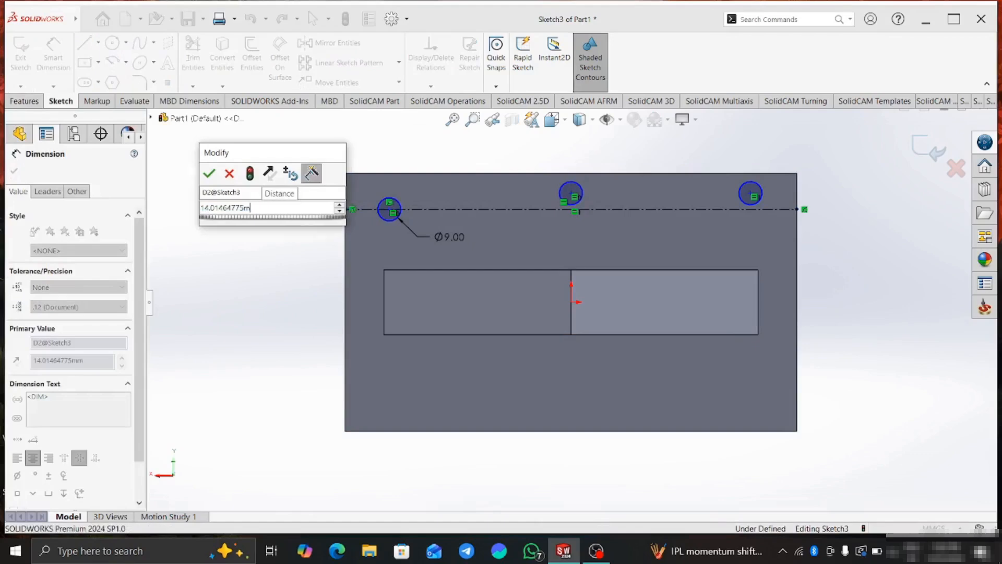
key("ctrl+a")
key("BackSpace")
type("1")
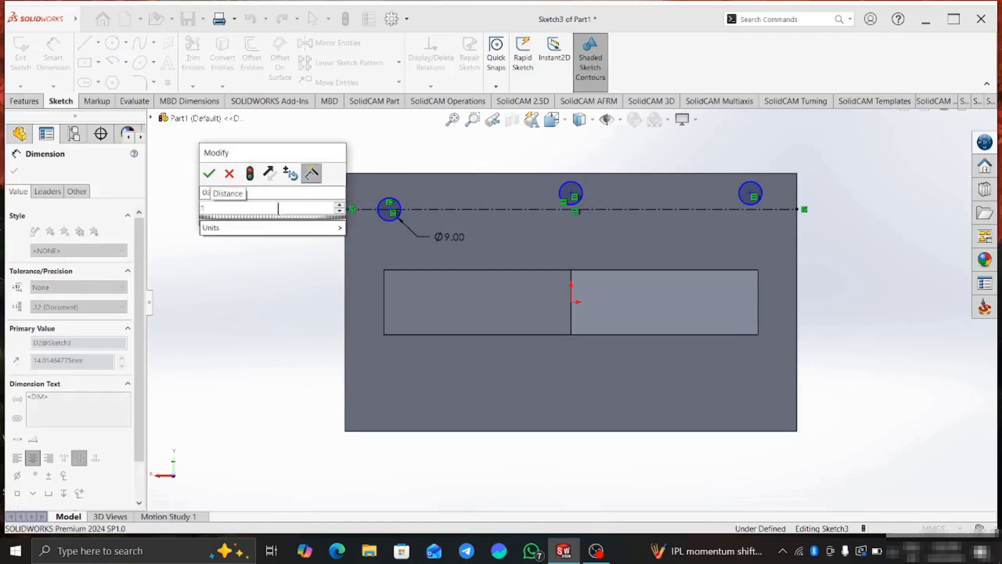
key("Return")
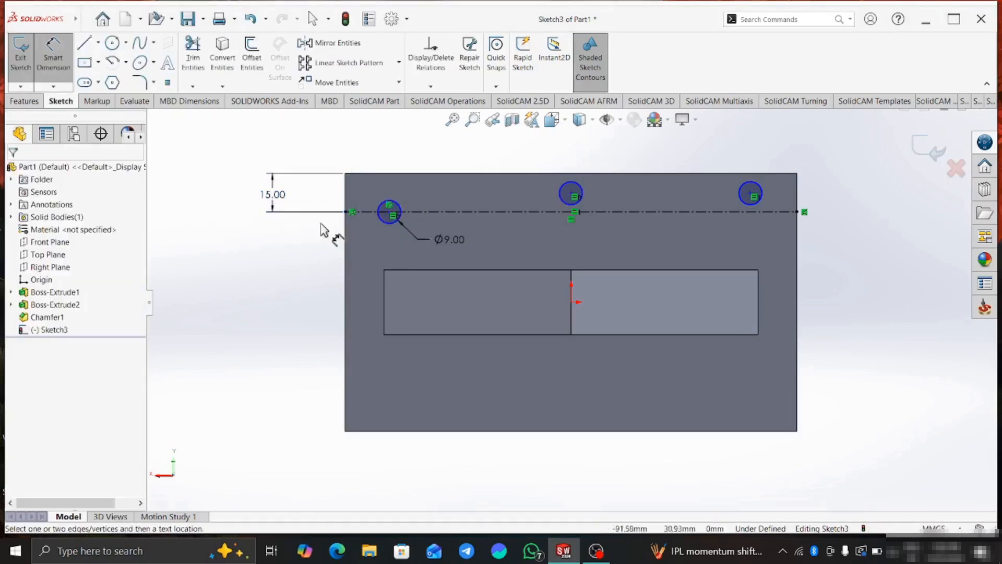
right_click(215, 226)
left_click(237, 261)
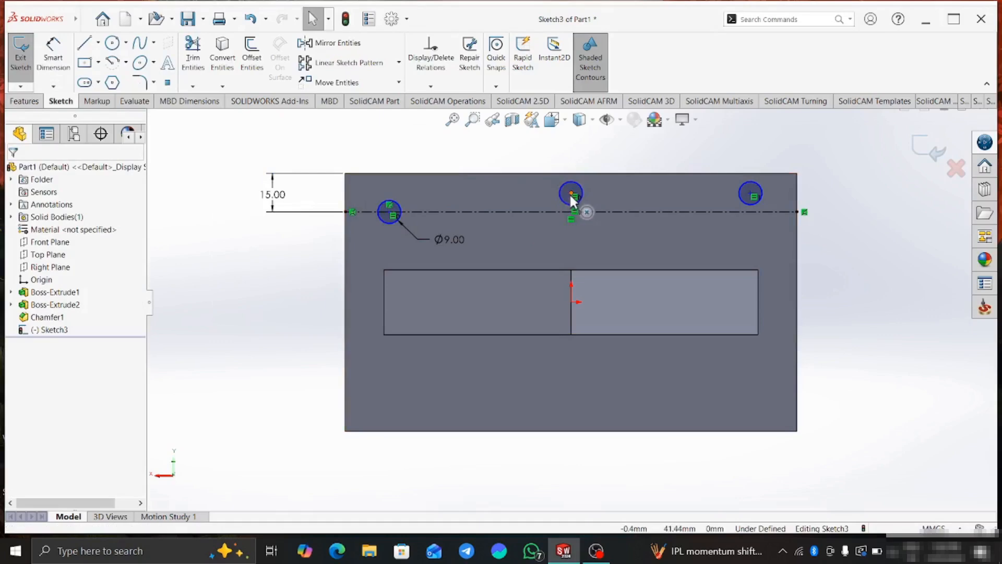
Step: Add a Coincident relation between the middle circle's centre and the horizontal centerline
left_click(572, 197)
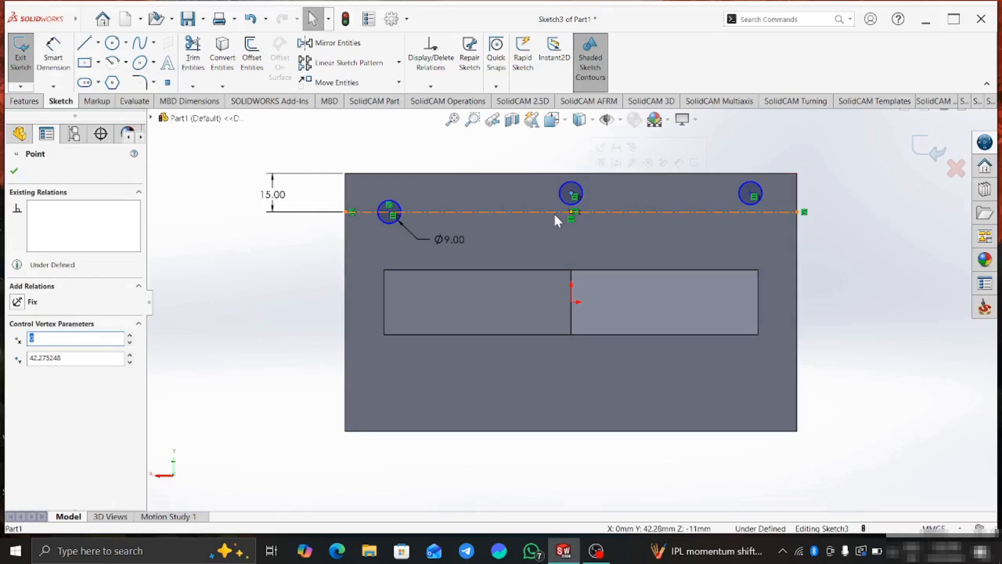
left_click(554, 212, "ctrl")
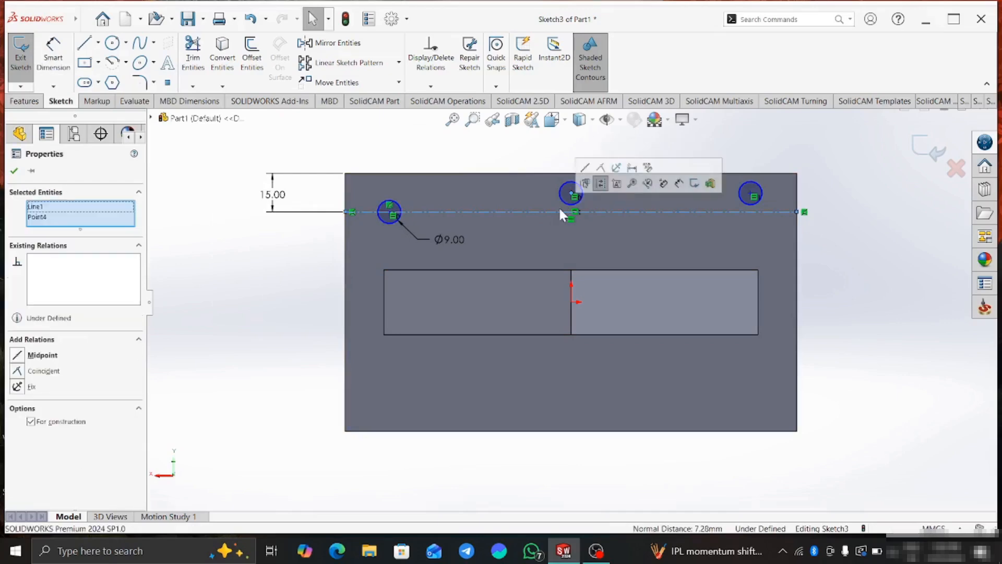
left_click(601, 172)
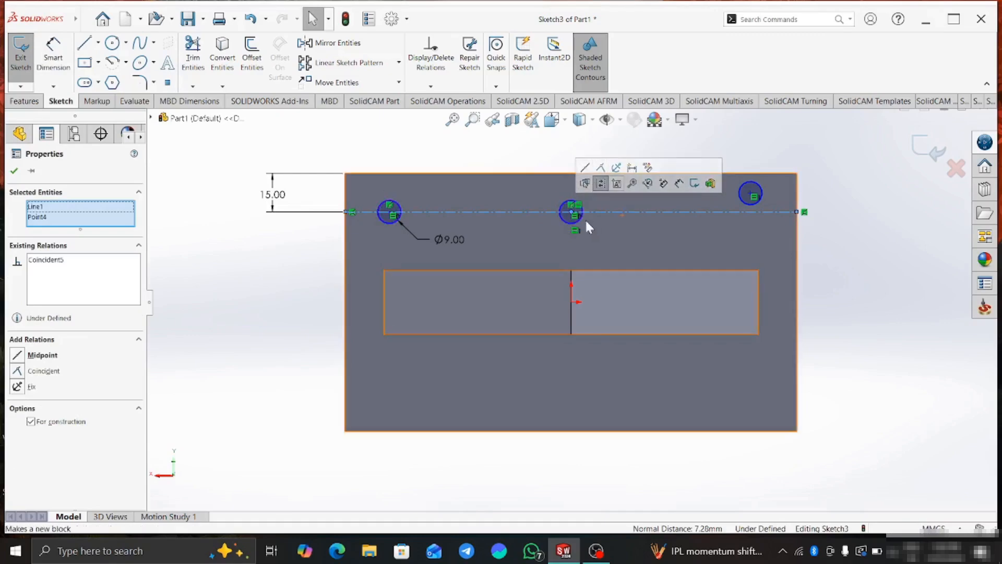
key("Escape")
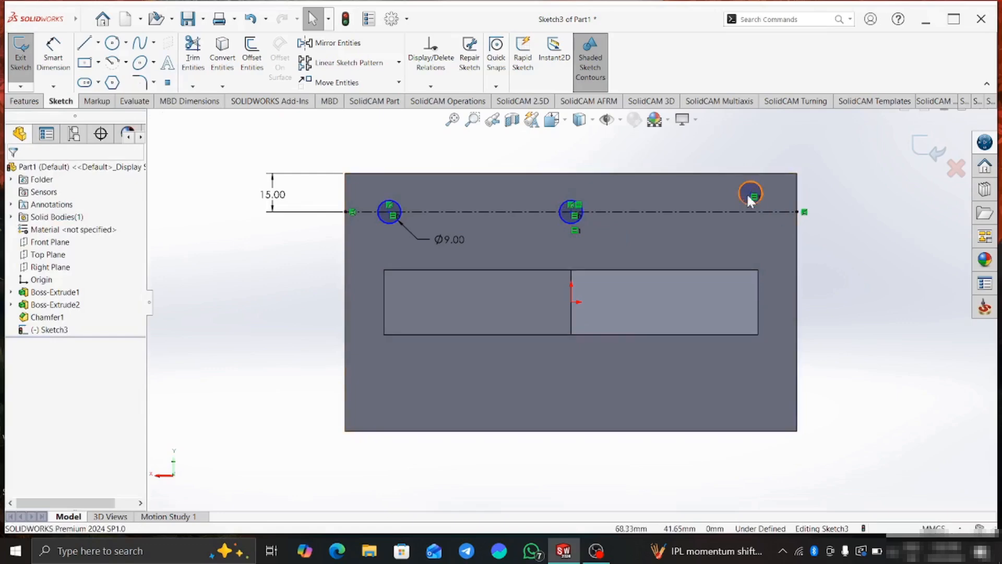
Step: Make the upper-right circle's centre coincident with the horizontal centerline
left_click(750, 200)
left_click(751, 195)
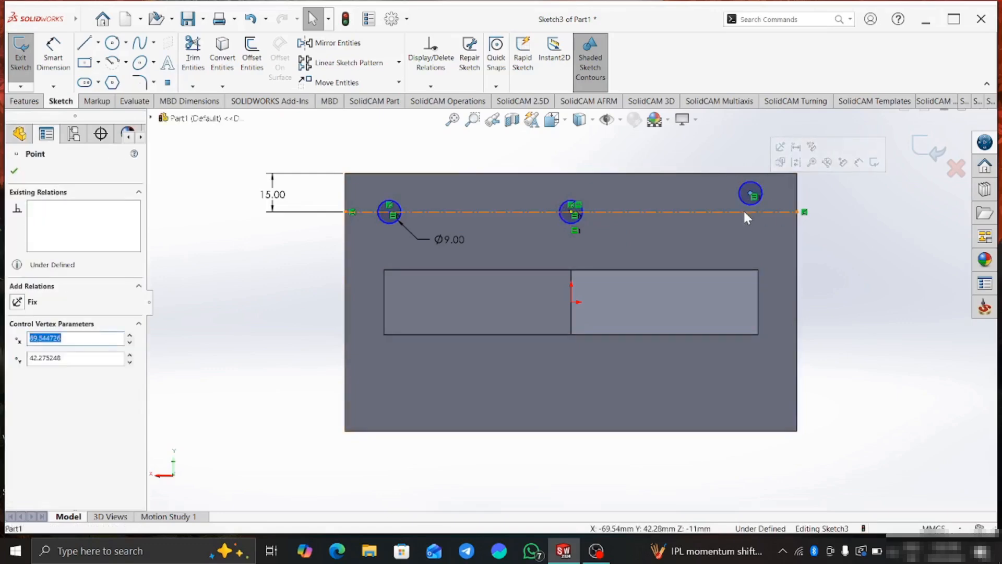
left_click(744, 212, "ctrl")
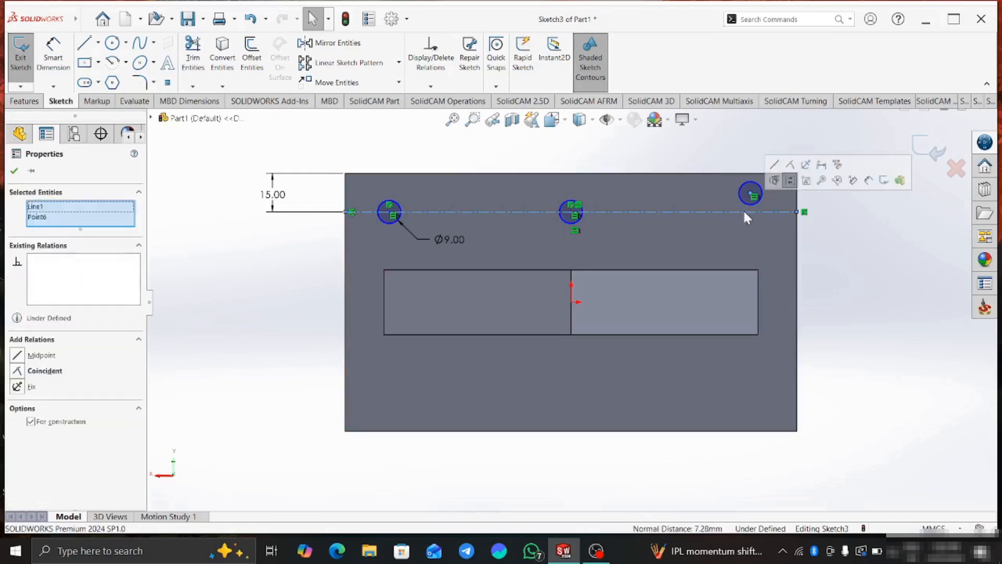
left_click(790, 166)
key("Escape")
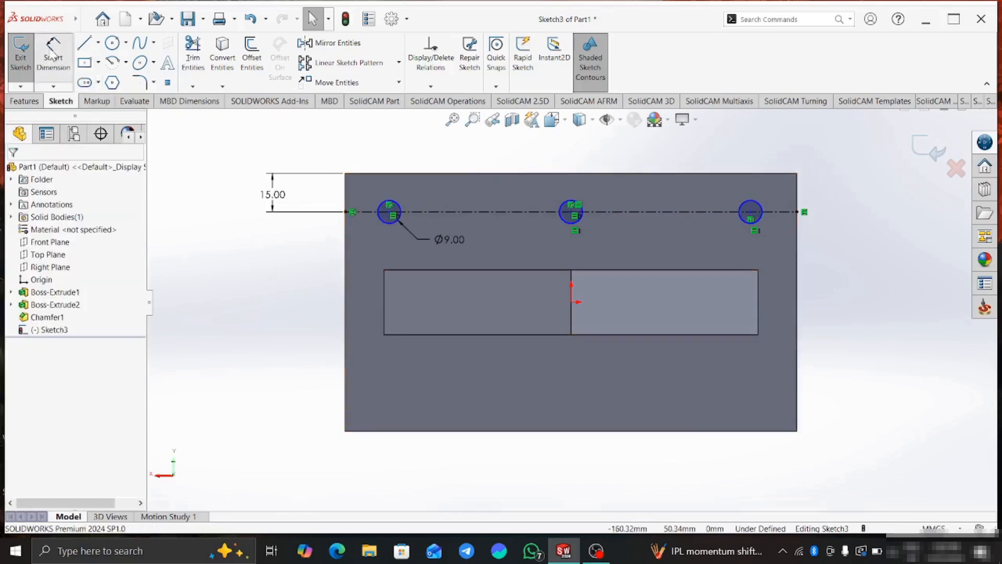
Step: Dimension the horizontal distance from the block's left edge to the upper-left circle's centre, with the text above the block
left_click(54, 53)
left_click(353, 213)
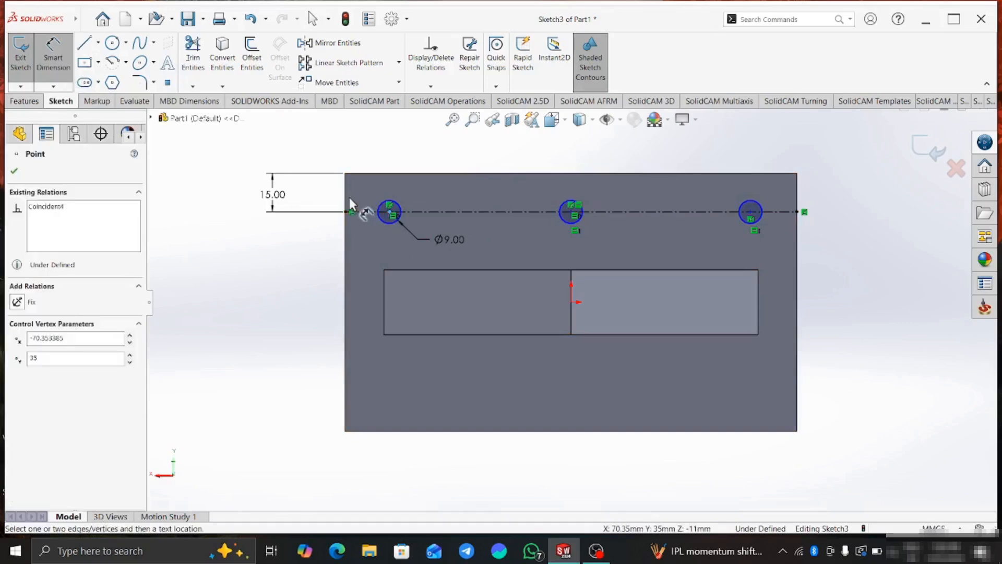
left_click(345, 194)
left_click(363, 149)
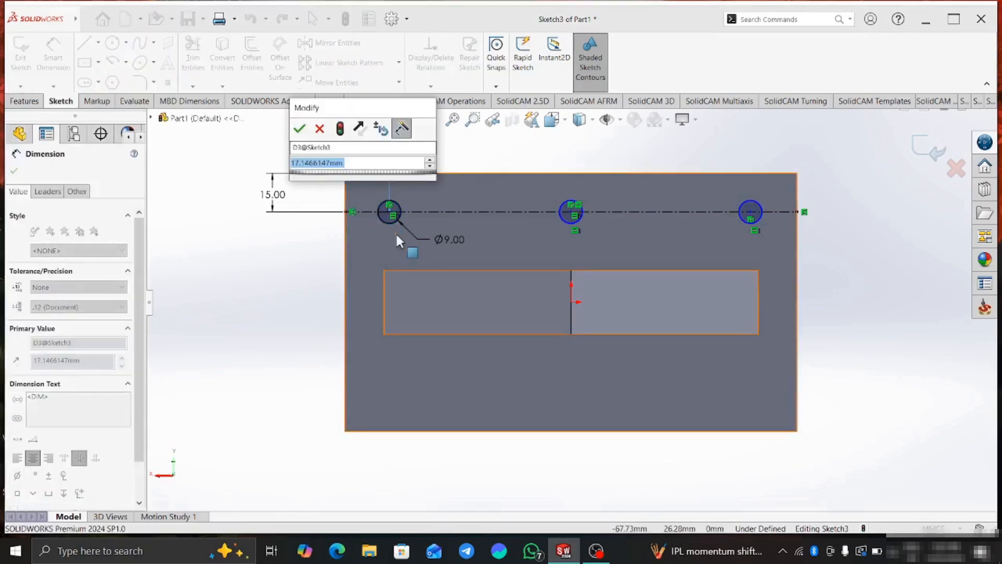
key("Down")
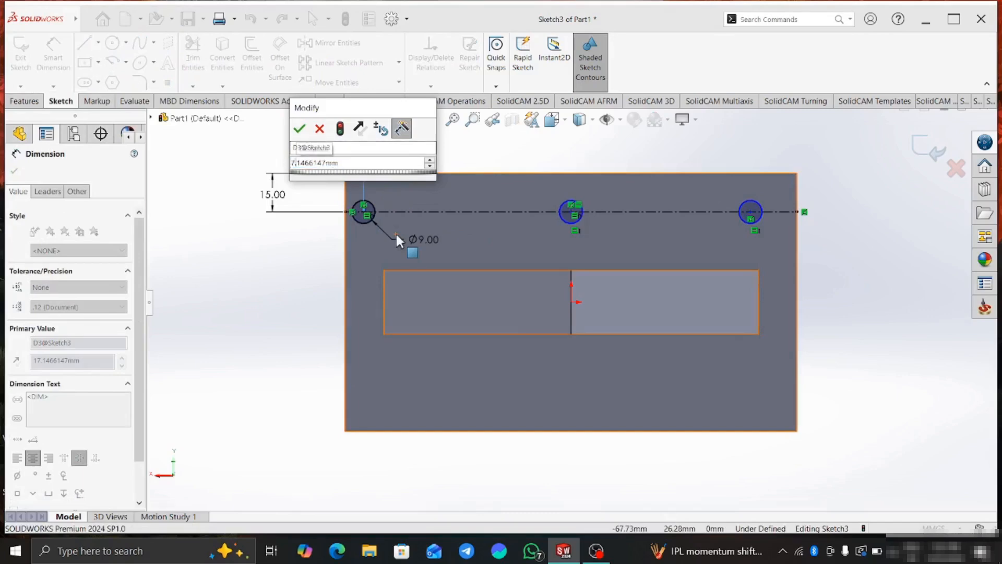
key("Down")
key("Down")
key("Down")
key("Down")
key("Down")
key("Down")
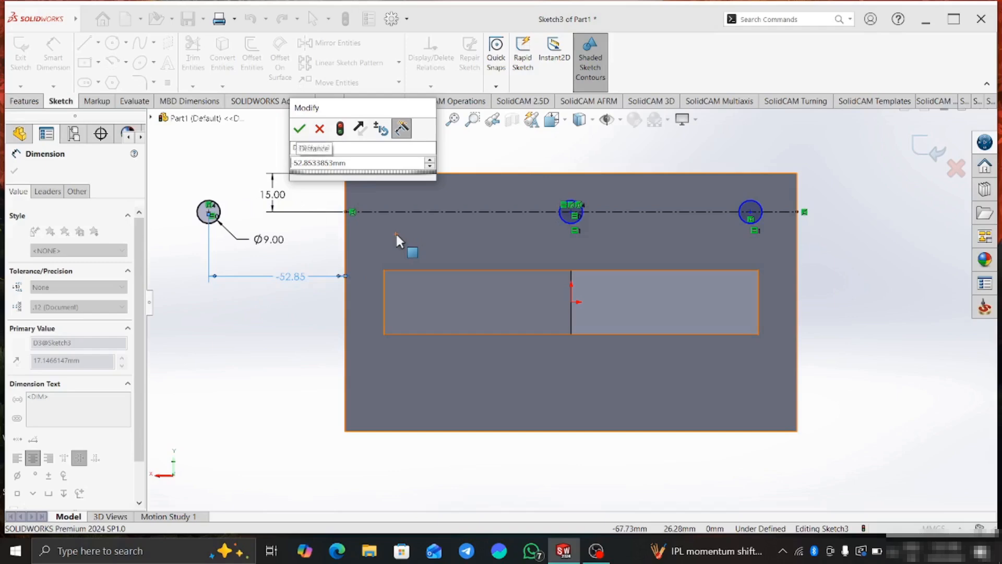
key("Down")
key("Down")
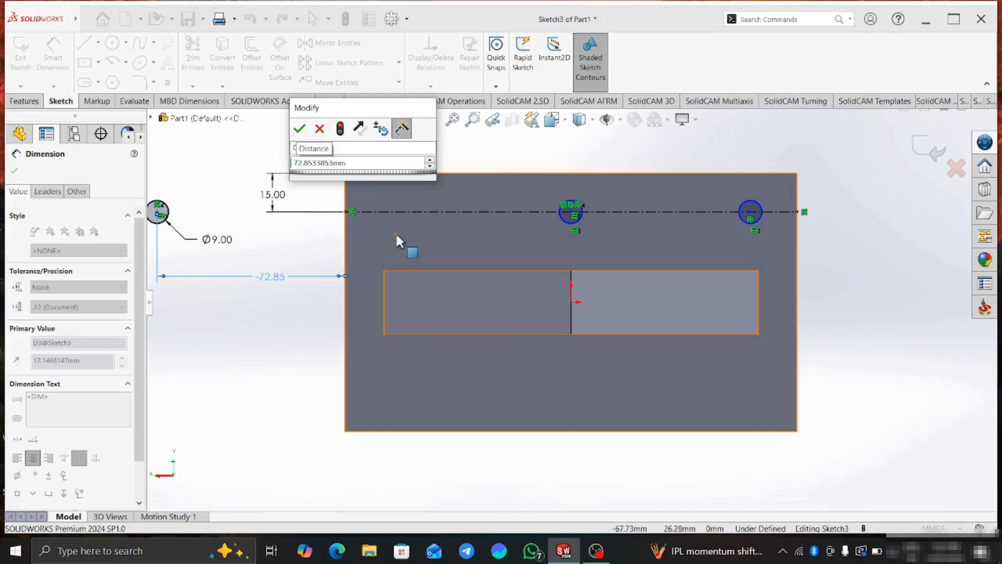
type("=")
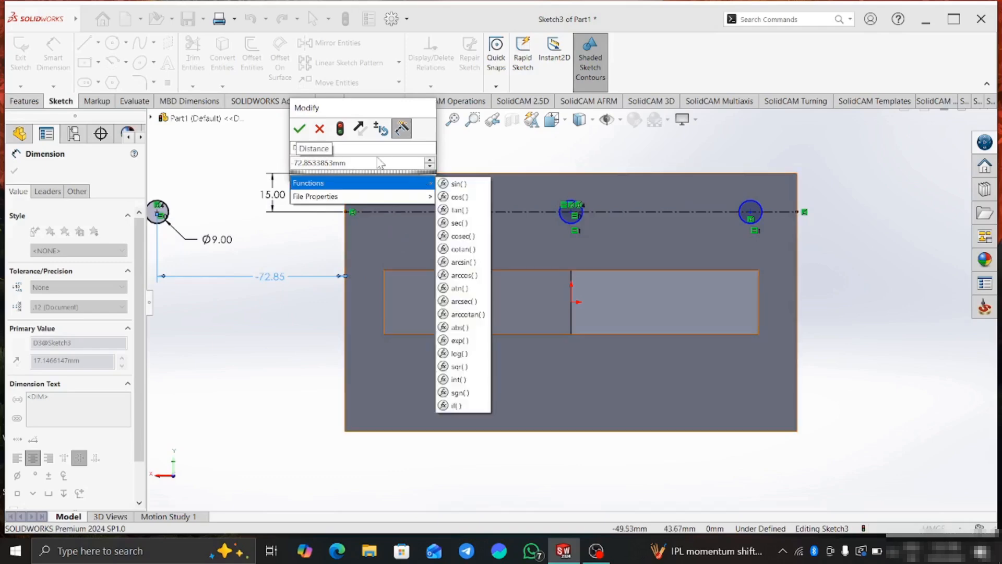
Step: Set the distance between the block's left edge and the upper-left circle's centre to 20 mm
left_click(361, 164)
left_click_drag(361, 165, 228, 165)
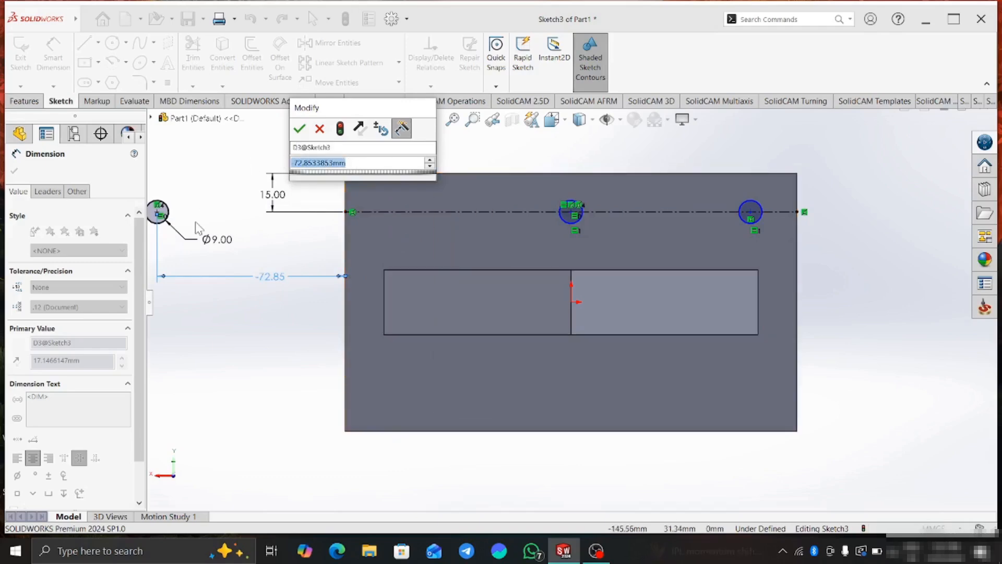
type("20")
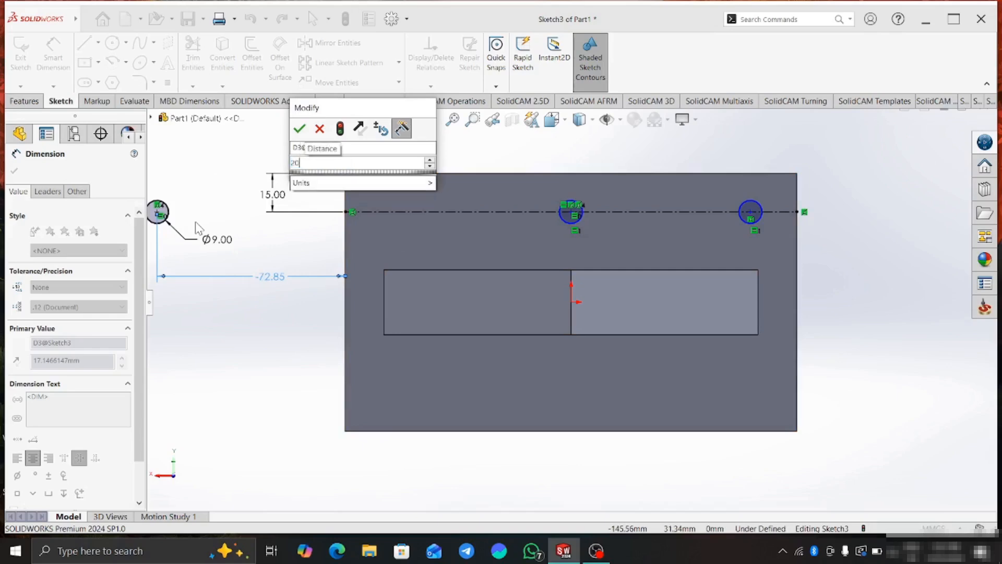
key("Return")
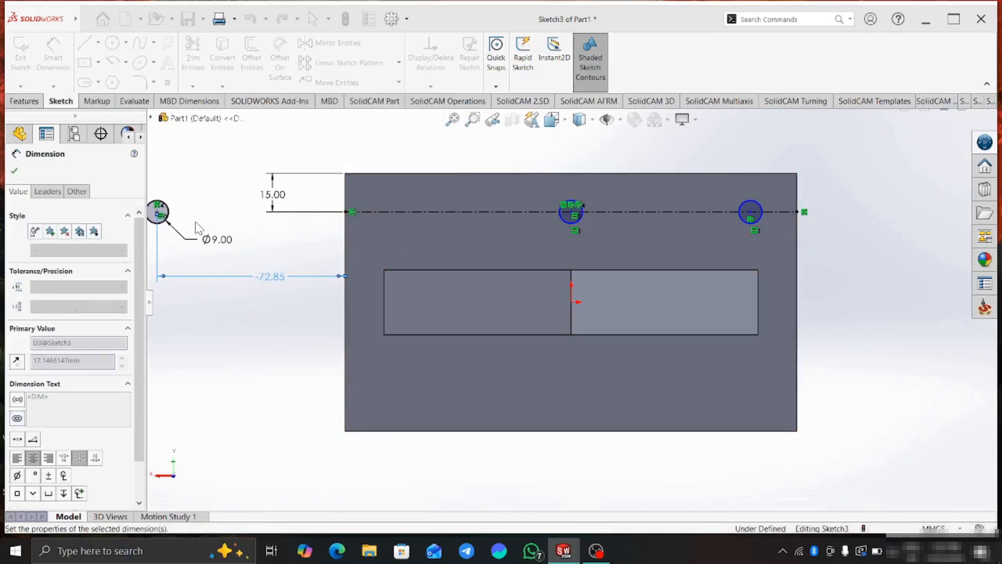
left_click(363, 168)
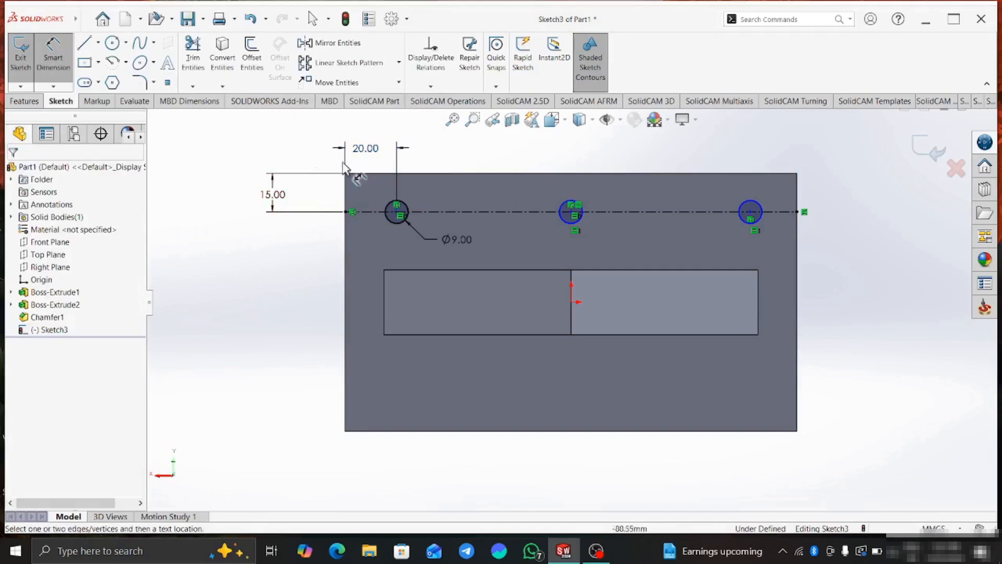
Step: Dimension the upper-right circle's centre at 20 mm from the block's right edge, with the text above the block
left_click(764, 225)
left_click(798, 238)
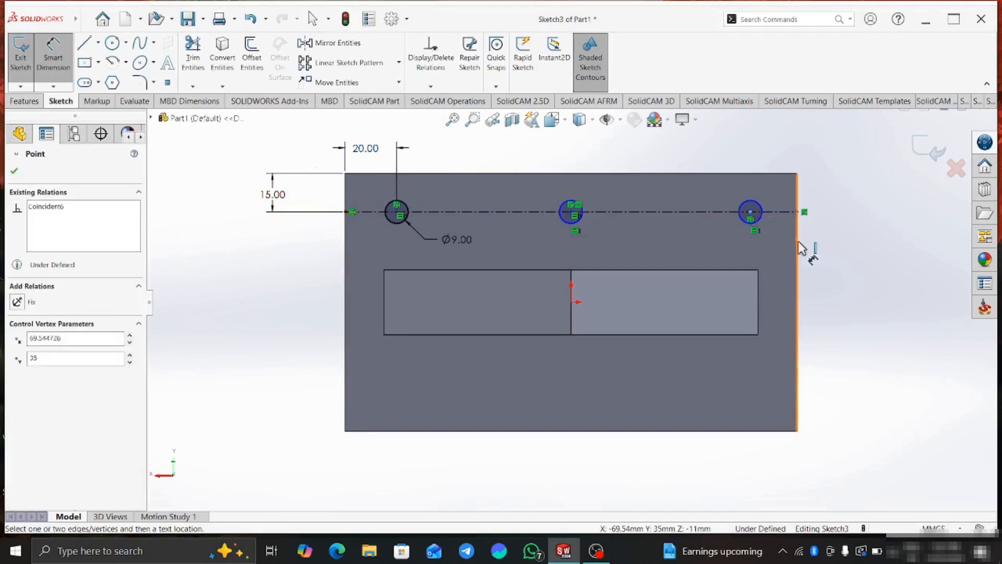
left_click(779, 149)
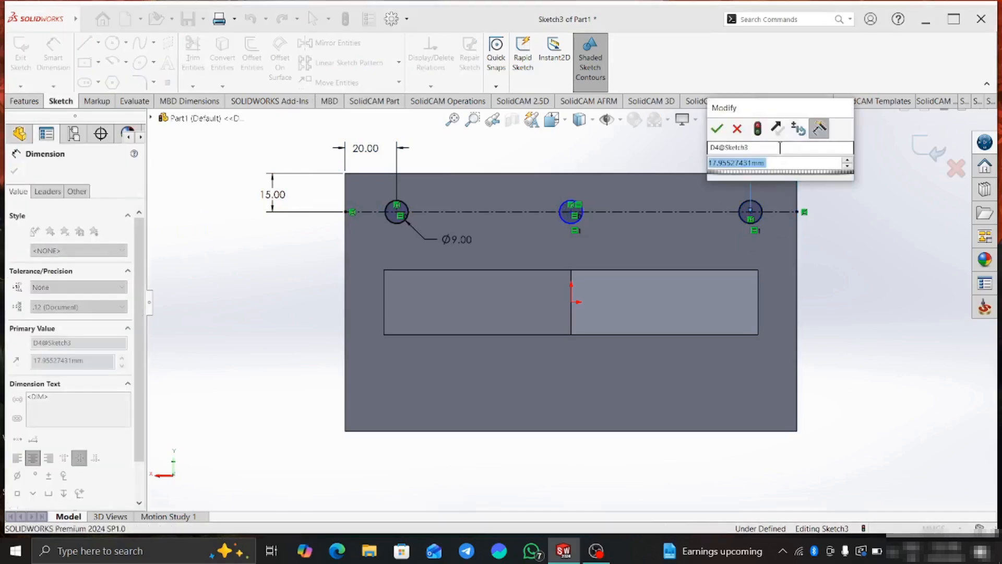
type("2")
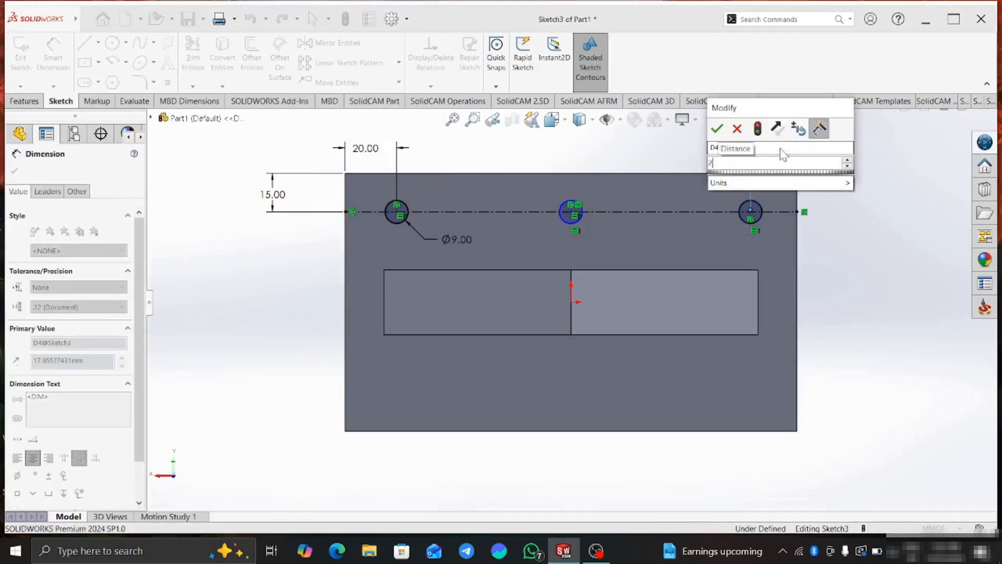
type("0")
key("Return")
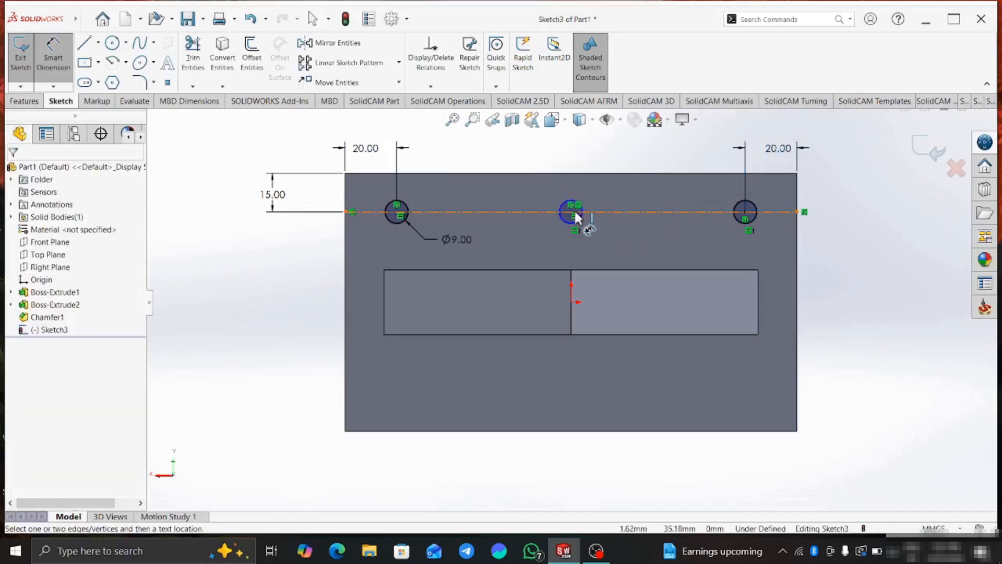
Step: Dimension the horizontal distance between the centres of the upper-left and upper-middle circles
left_click(397, 213)
scroll(403, 217, "down", 3)
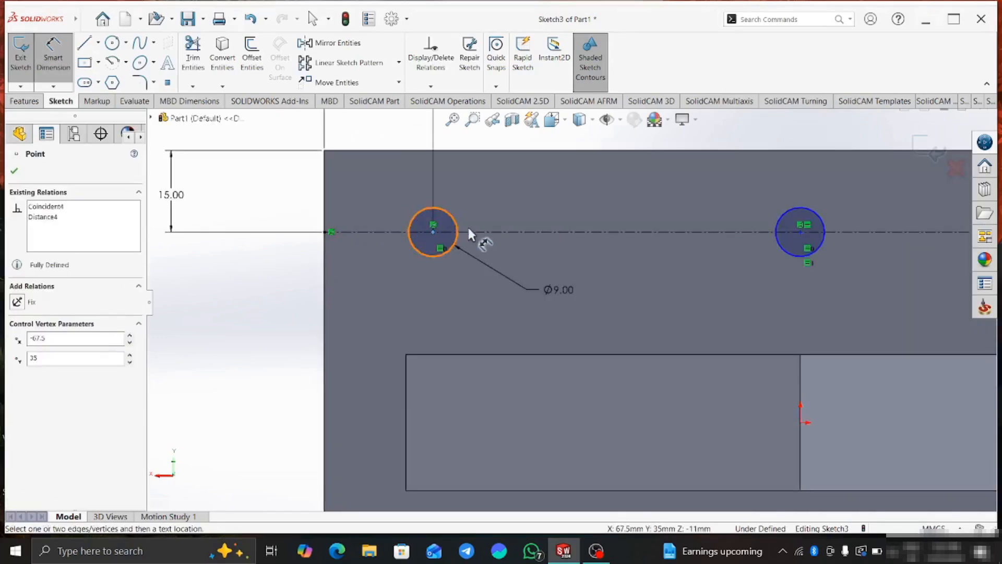
left_click(799, 232)
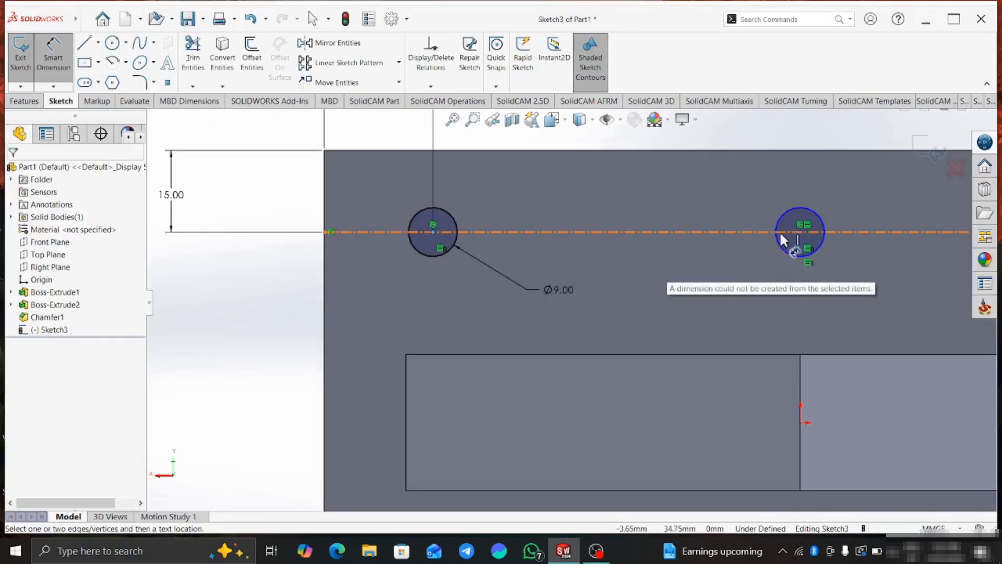
left_click(798, 232)
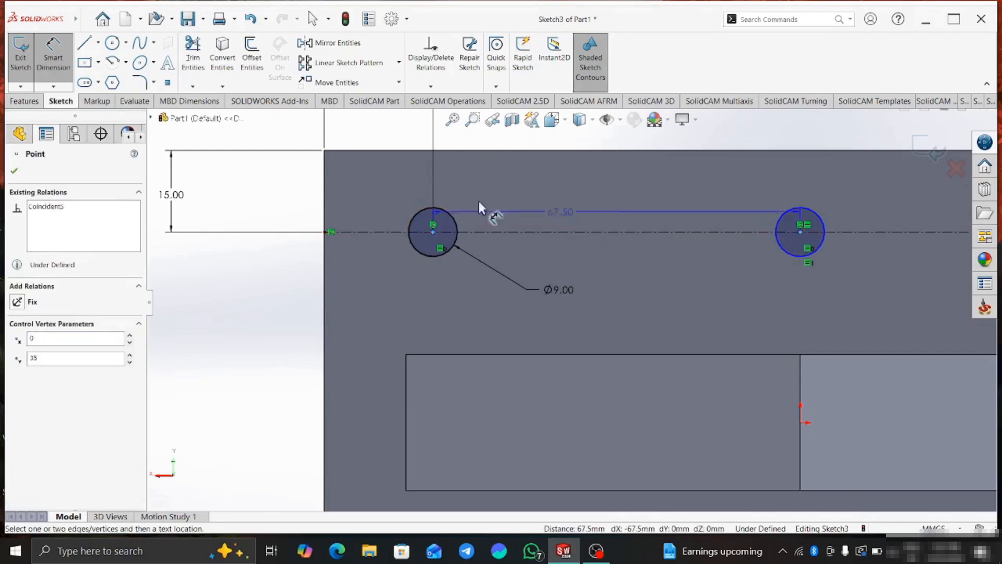
left_click(433, 232)
left_click(240, 331)
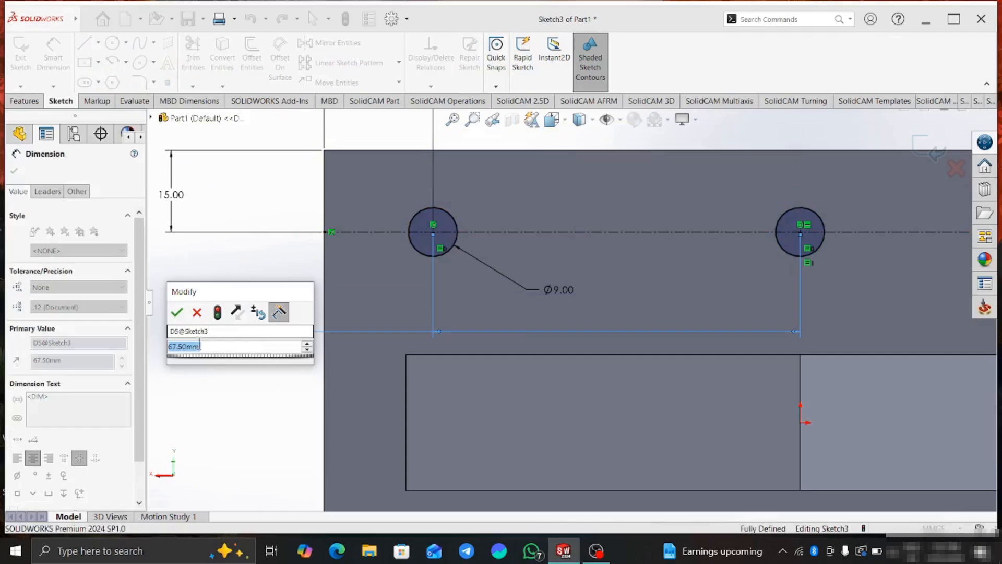
left_click(177, 312)
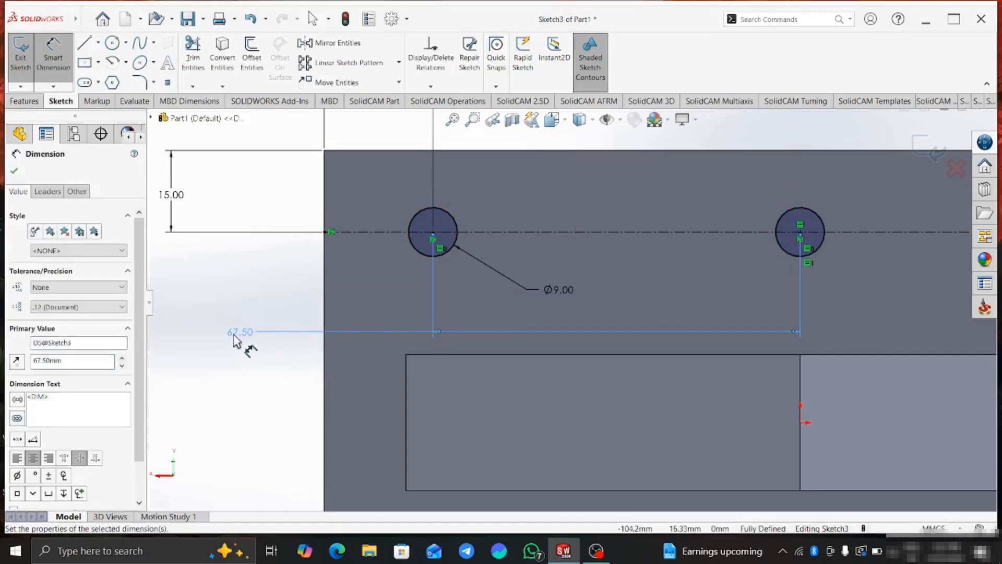
Step: Move the dimension between the upper-left and upper-middle circles above the block, in line with the 20 mm dimensions
left_click_drag(241, 334, 622, 151)
scroll(624, 153, "up", 4)
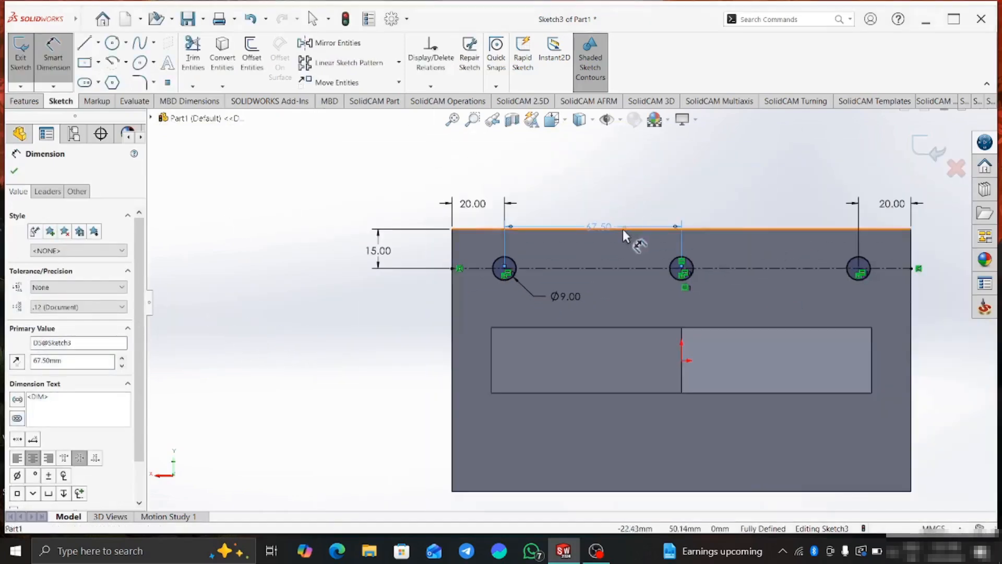
left_click_drag(621, 226, 599, 196)
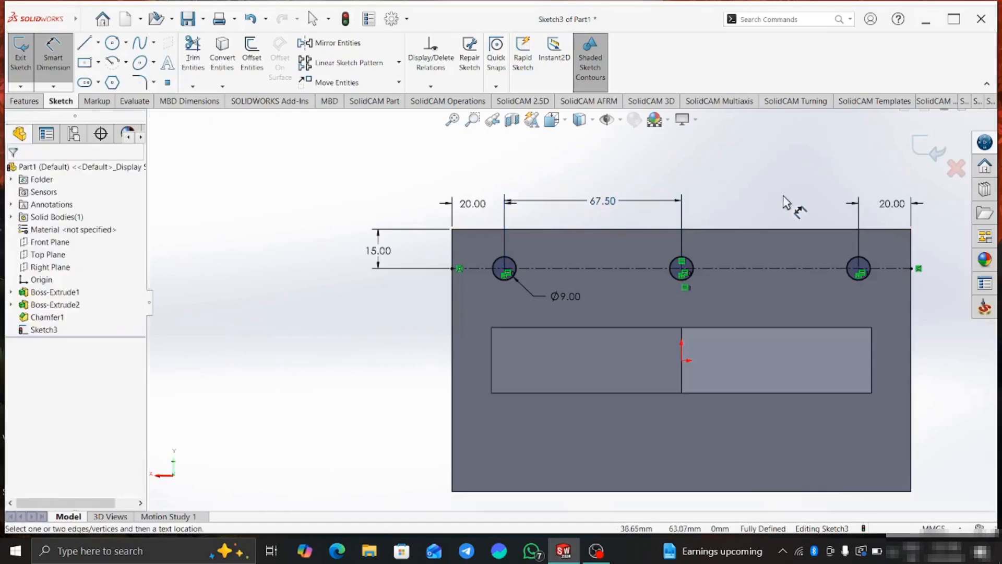
Step: Add a driven dimension between the centres of the upper-middle and upper-right circles, with the text above the block
left_click(860, 271)
scroll(695, 283, "down", 5)
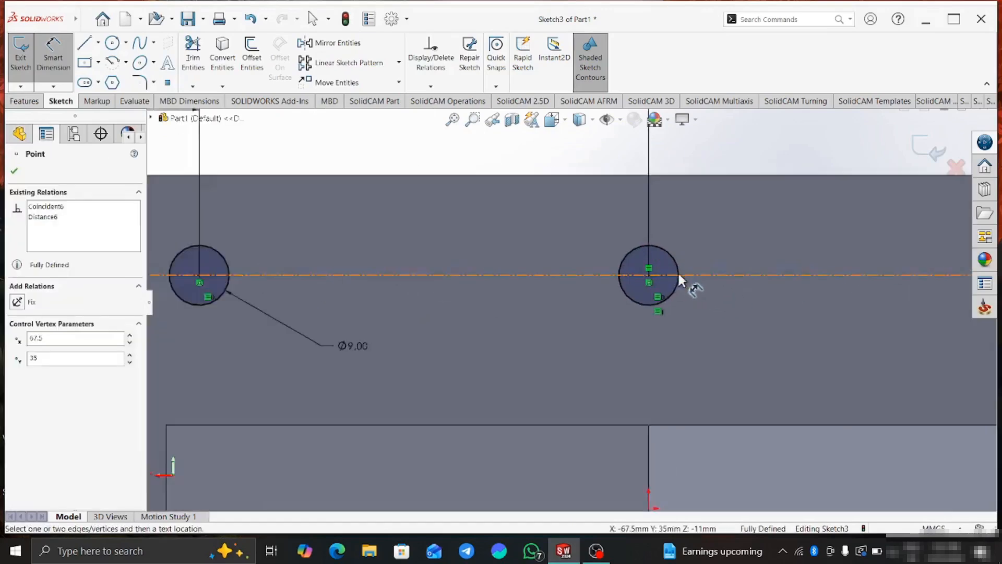
left_click(637, 276)
scroll(829, 201, "up", 5)
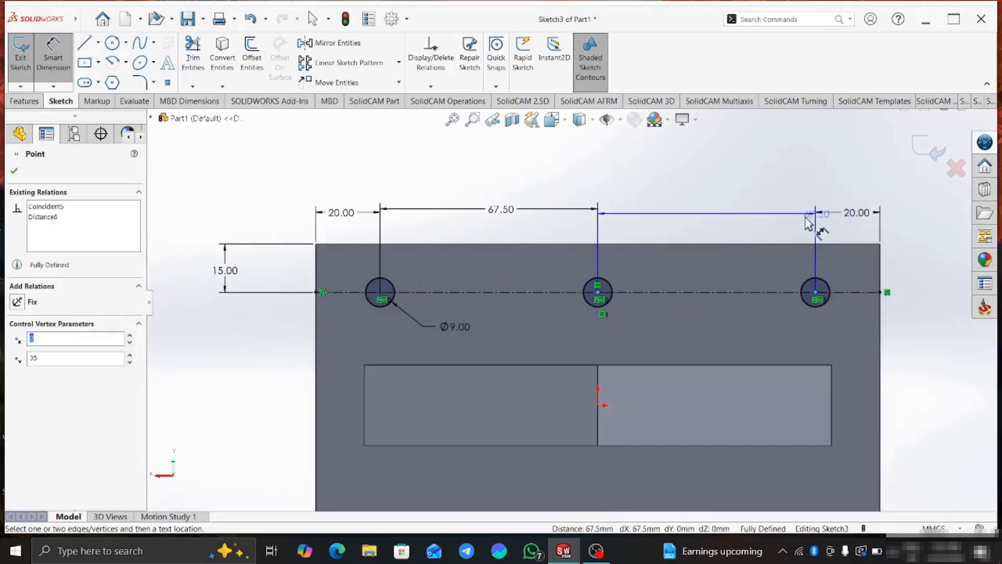
left_click(709, 222)
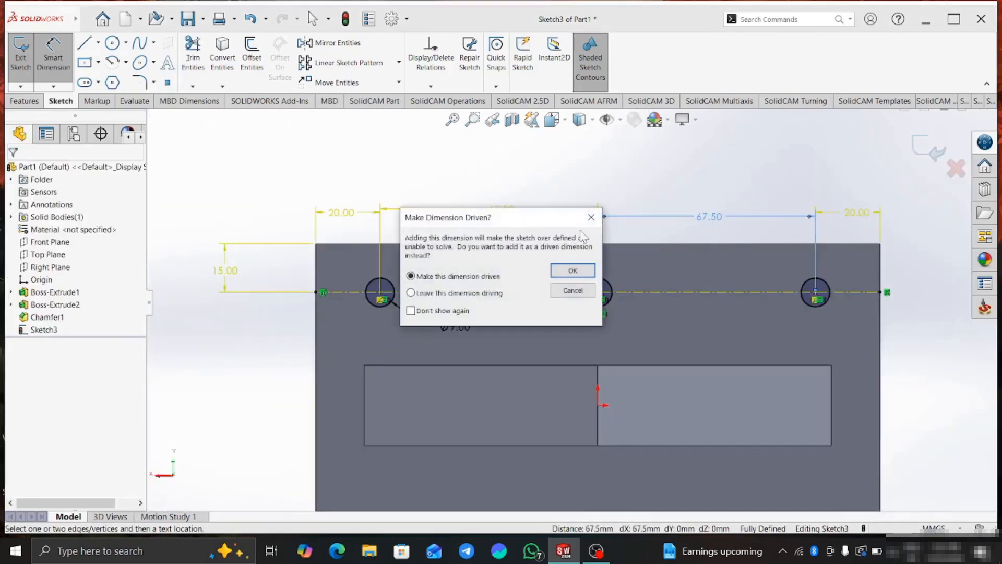
left_click(573, 270)
scroll(631, 280, "up", 3)
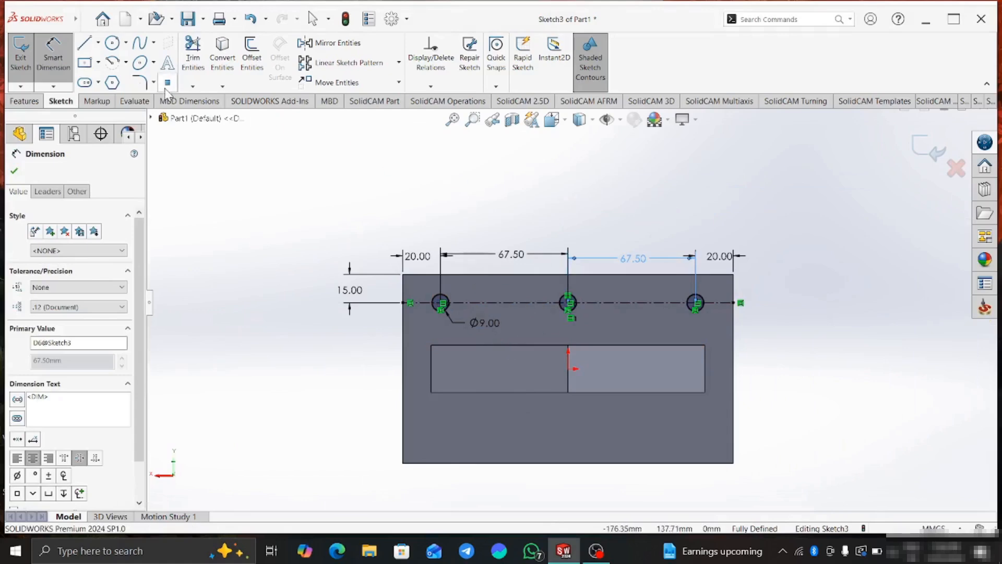
left_click(98, 43)
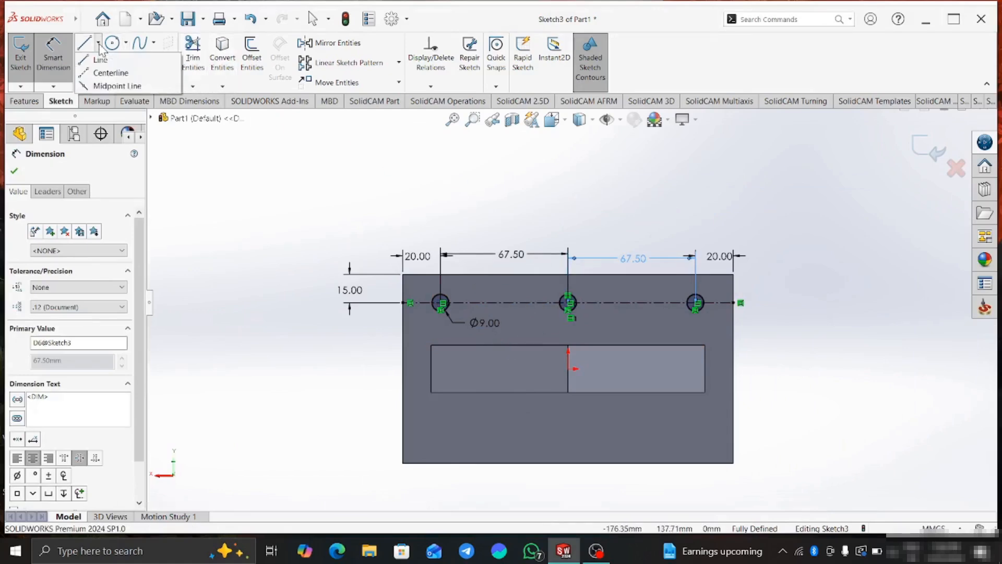
left_click(188, 195)
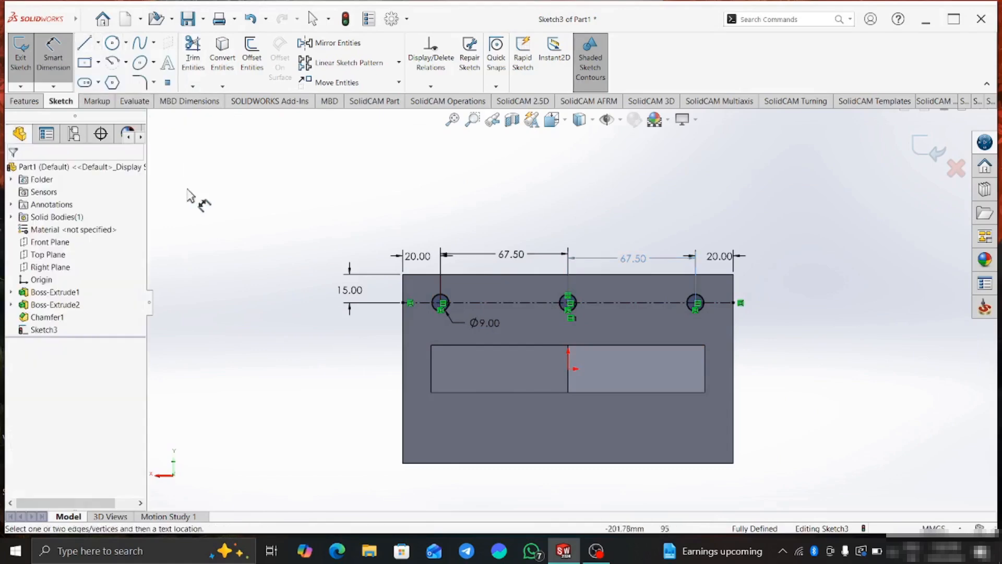
left_click(63, 256)
middle_click_drag(481, 375, 444, 334)
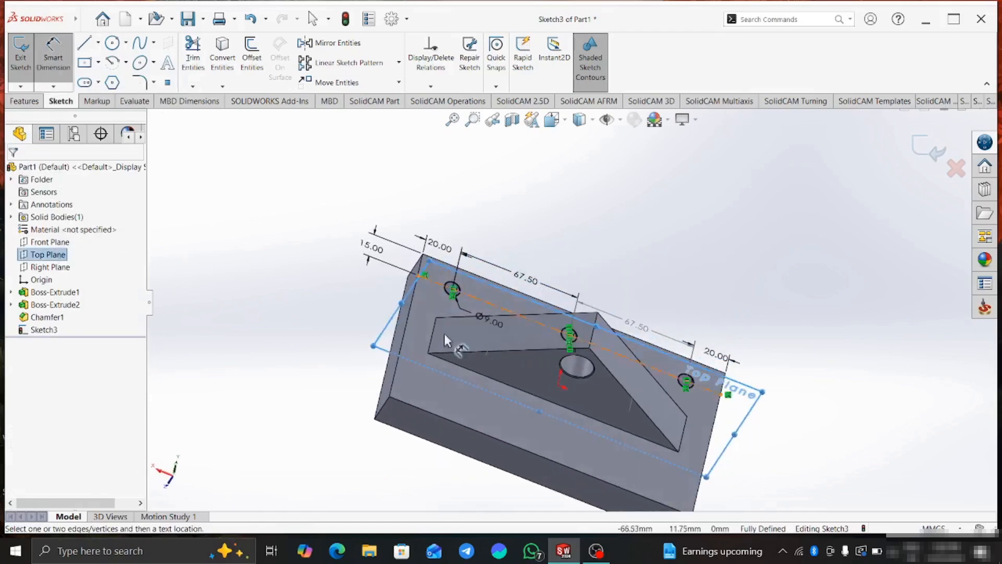
left_click(447, 293)
left_click(456, 425)
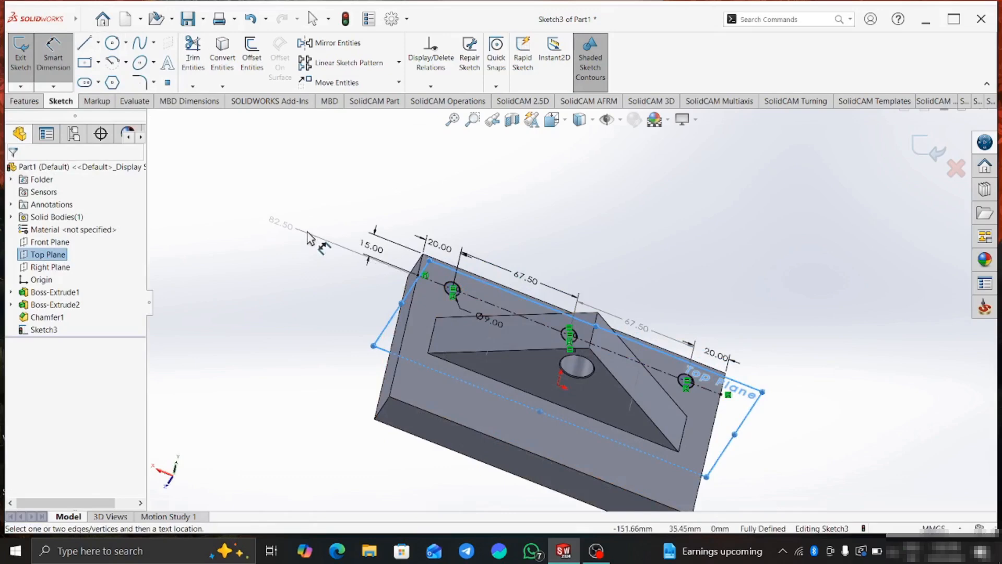
key("Escape")
key("Escape")
key("Escape")
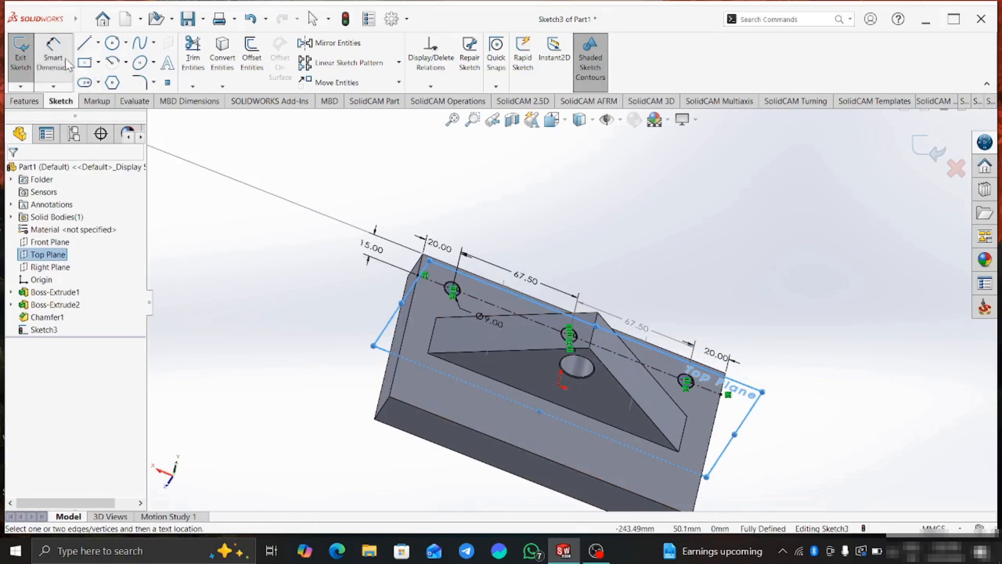
Step: Mirror the three 9 mm circles about the Top Plane, keeping the originals
middle_click_drag(550, 193, 513, 205)
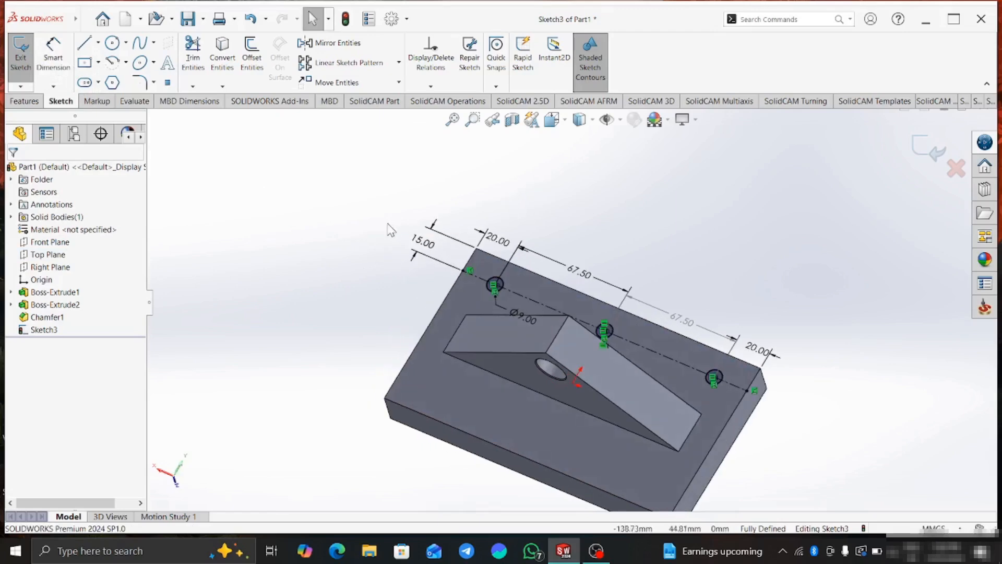
left_click(339, 43)
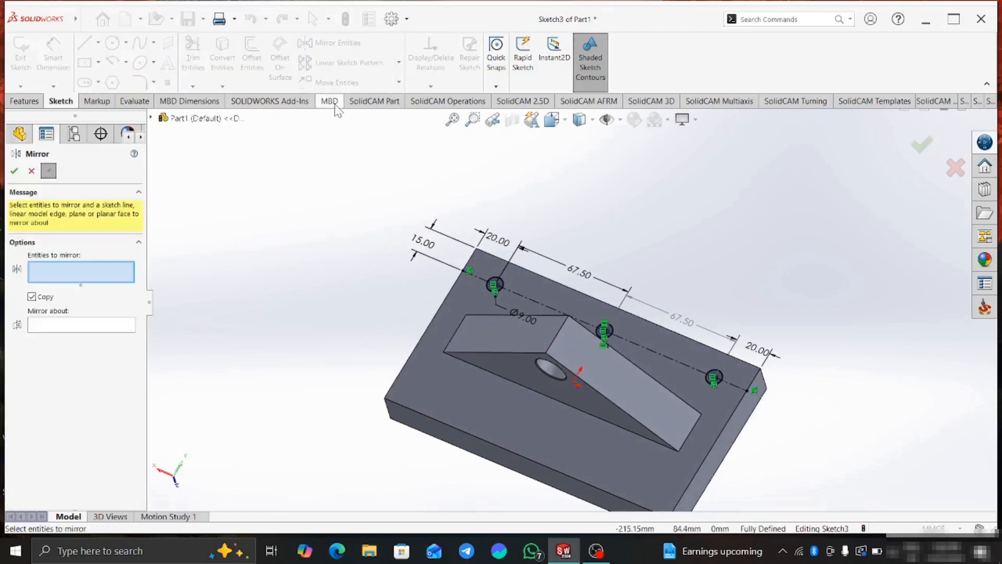
left_click(502, 280)
left_click(613, 325)
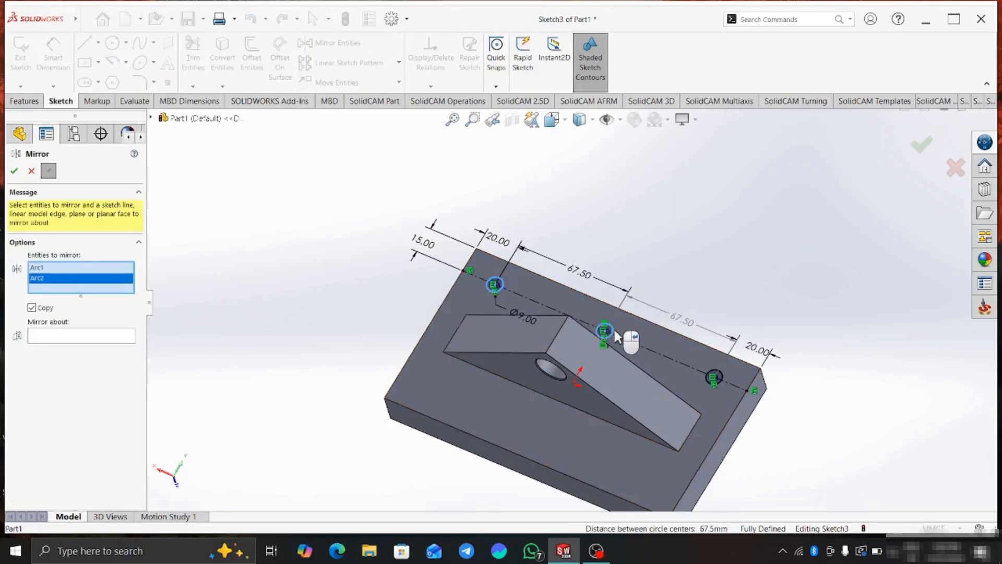
left_click(724, 375)
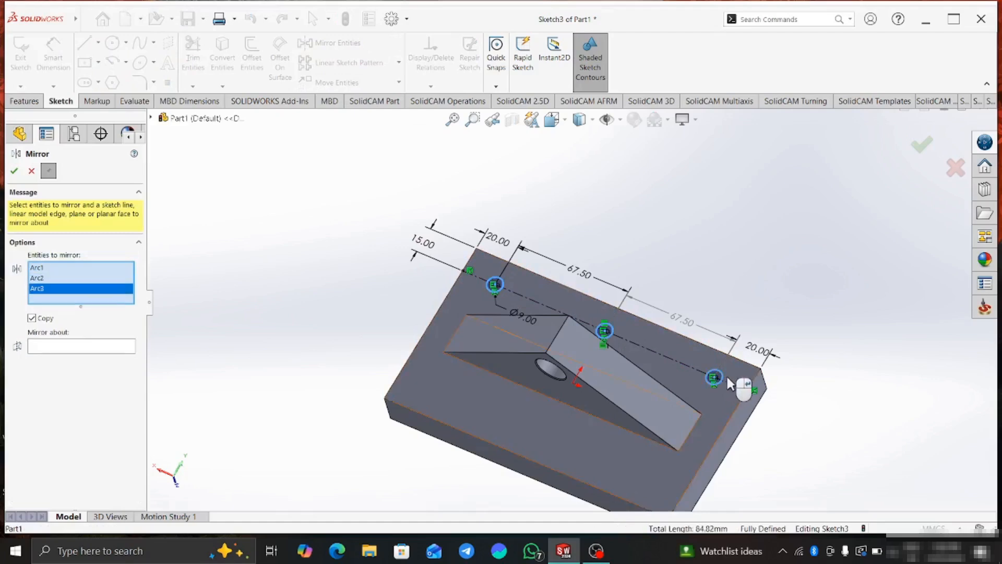
left_click(63, 347)
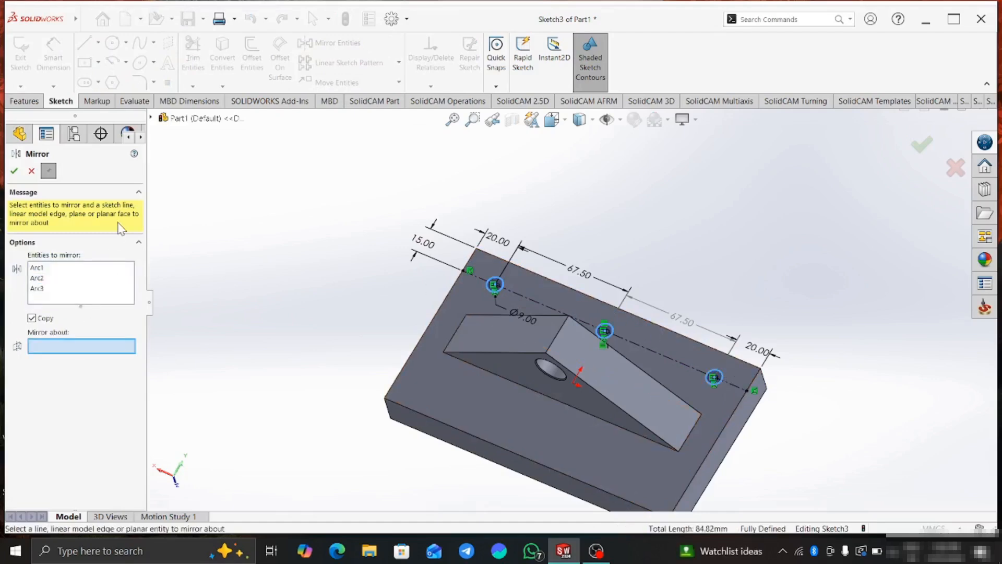
key("c")
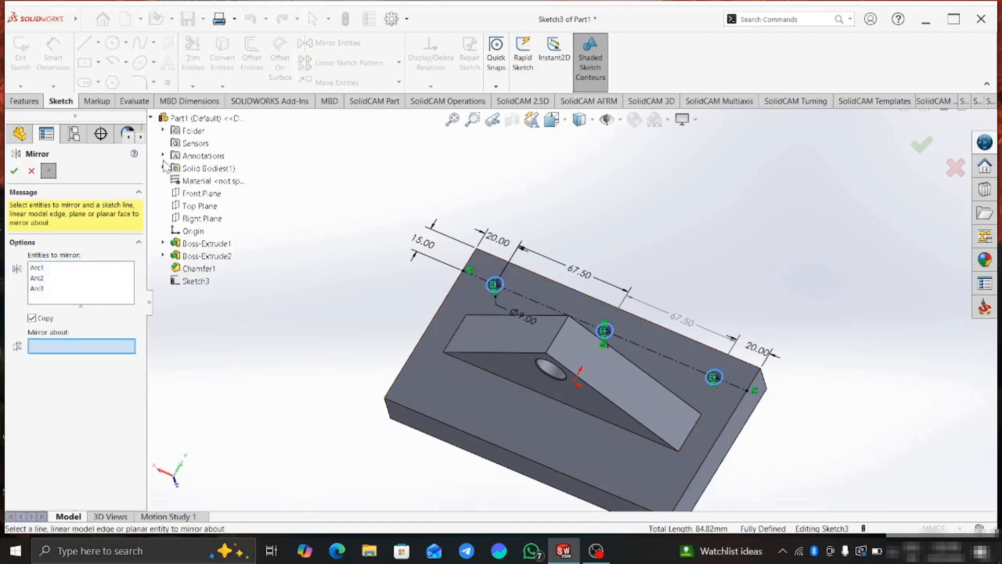
left_click(191, 208)
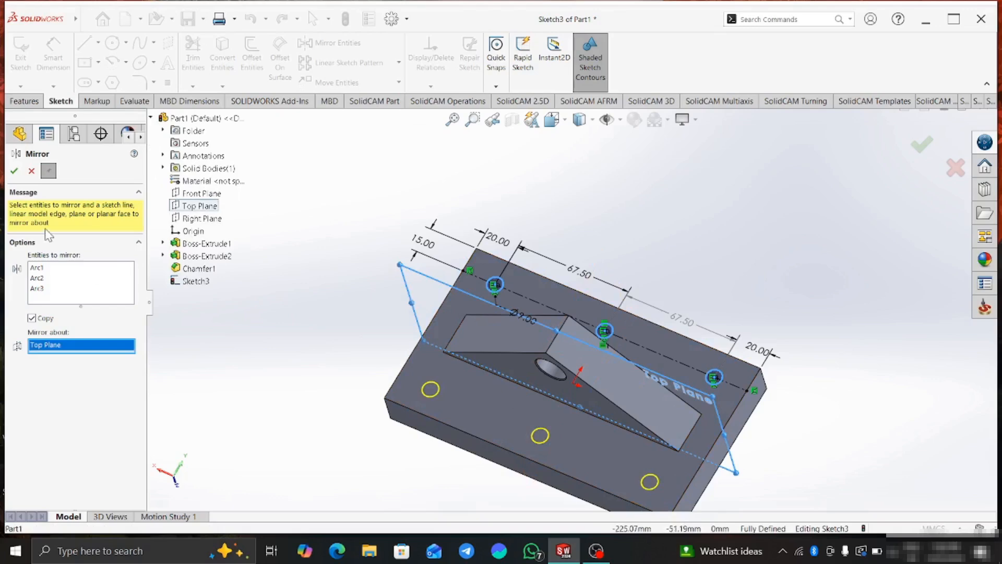
left_click(15, 172)
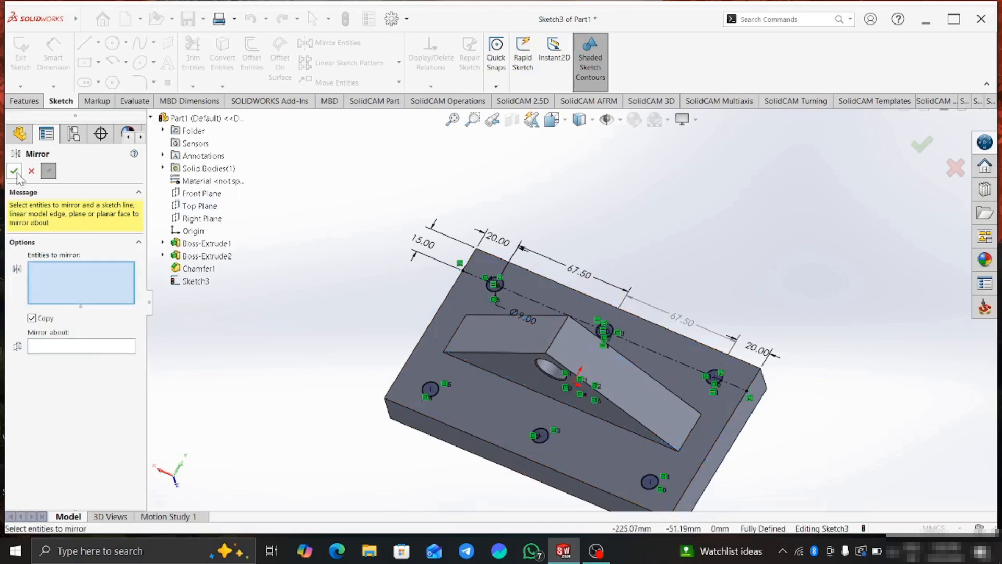
Step: Cut the six 9 mm circles through the block with an Extruded Cut set to Through All
middle_click_drag(647, 276, 627, 412)
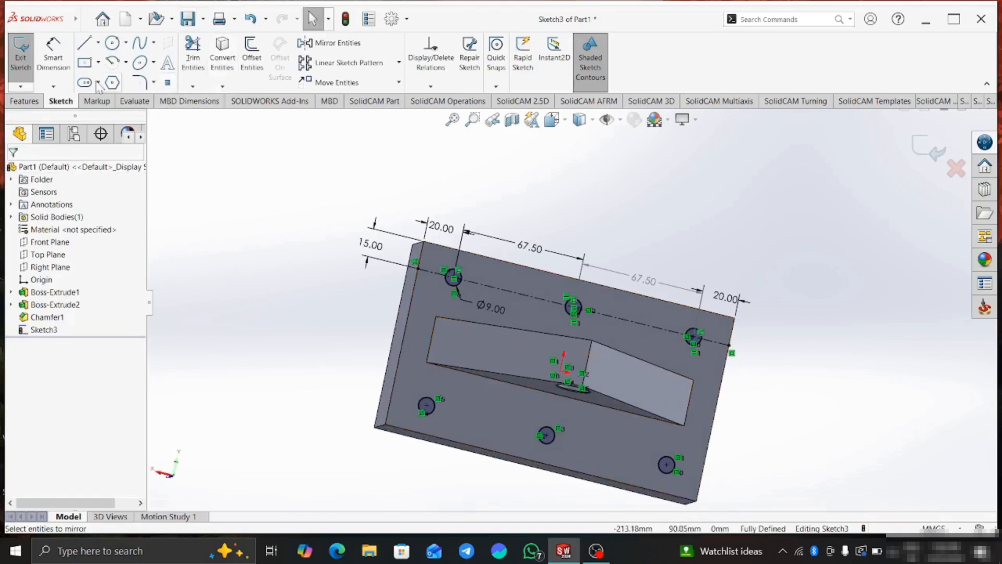
left_click(24, 101)
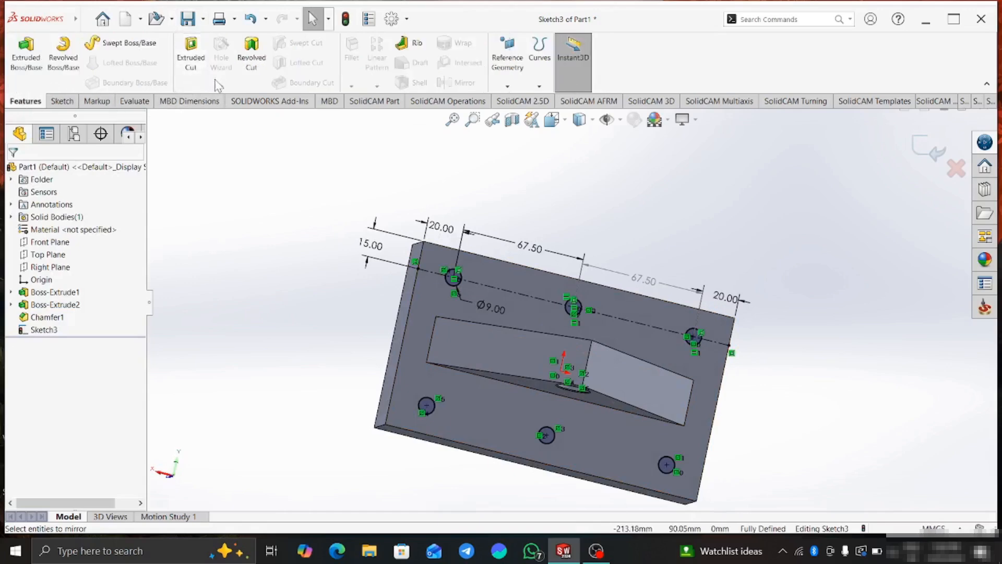
left_click(192, 61)
left_click(42, 244)
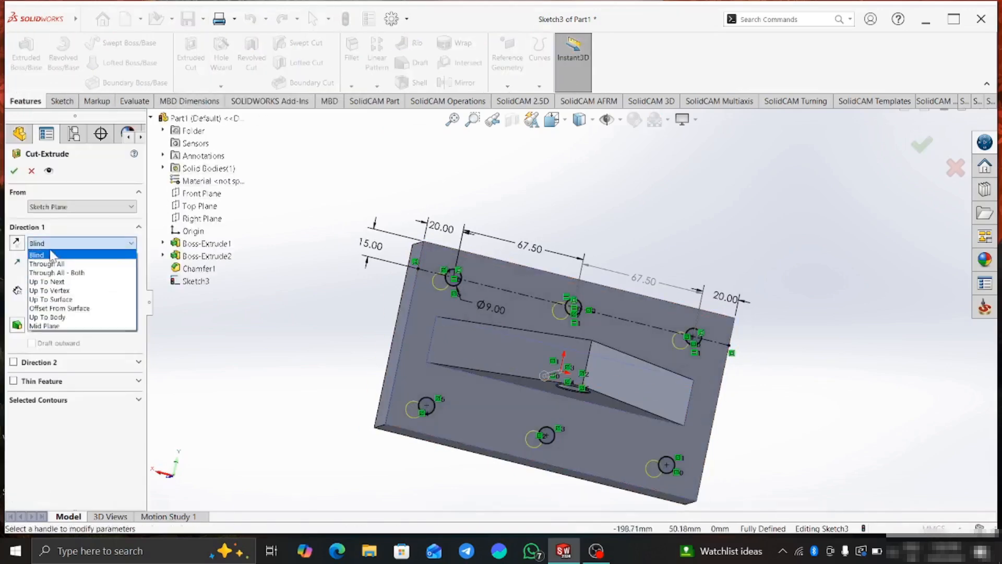
left_click(46, 253)
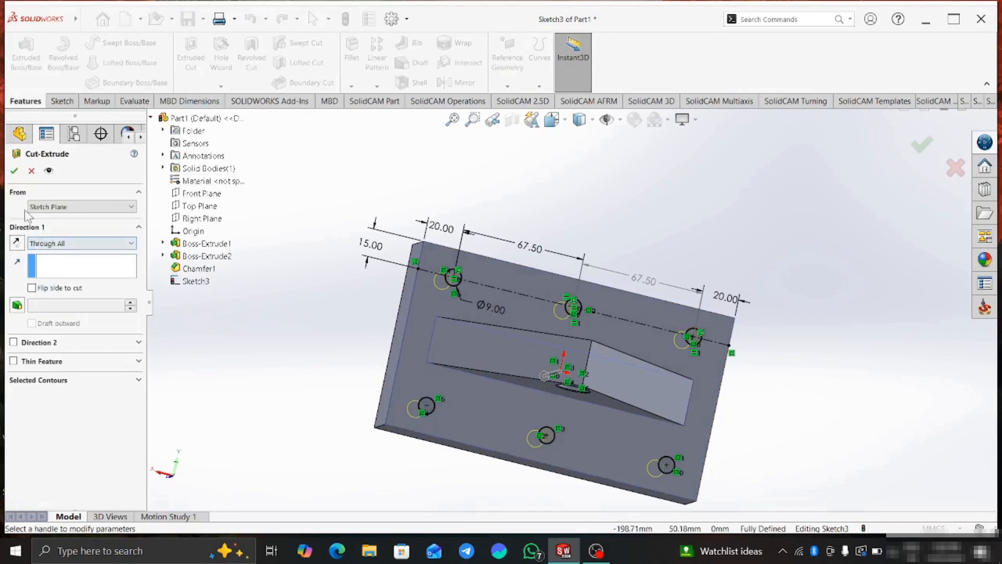
left_click(13, 171)
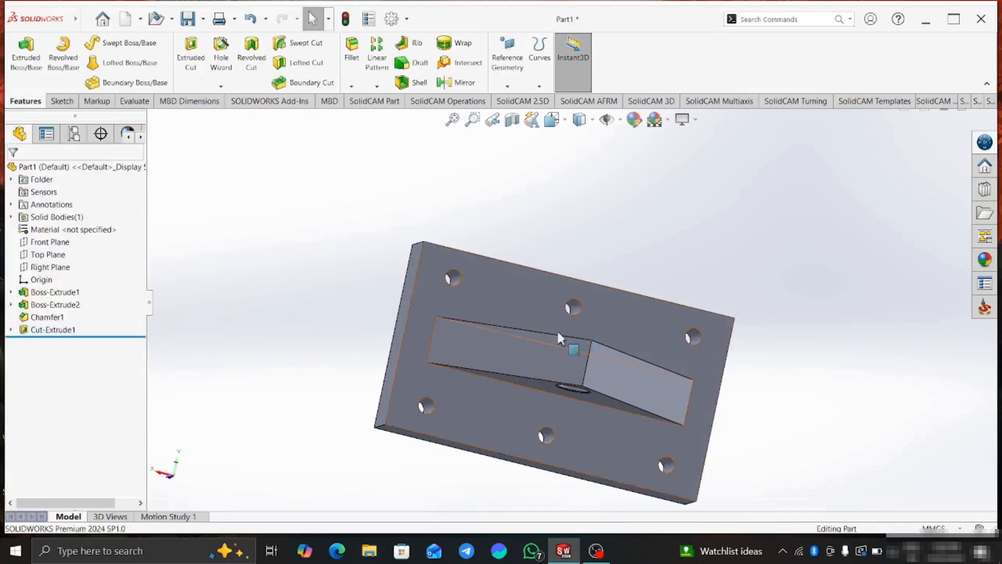
Step: Start a sketch on the block face around the boss and draw a circle about 8.9 mm in radius centred on the upper-left hole
mouse_move(556, 329)
middle_mouse_down()
mouse_move(550, 315)
mouse_move(600, 237)
mouse_move(478, 404)
middle_mouse_up()
right_click(478, 404)
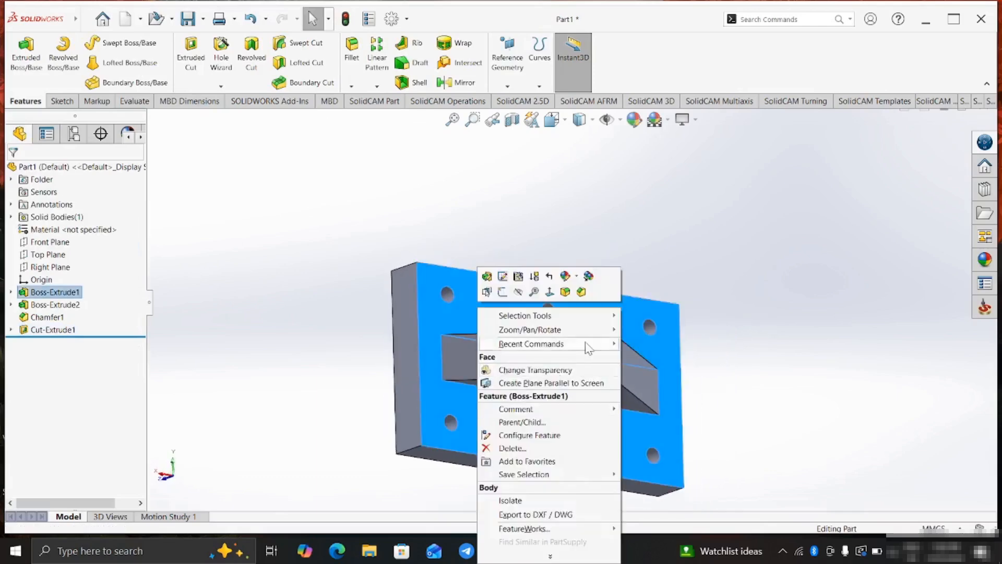
left_click(552, 293)
left_click(245, 273)
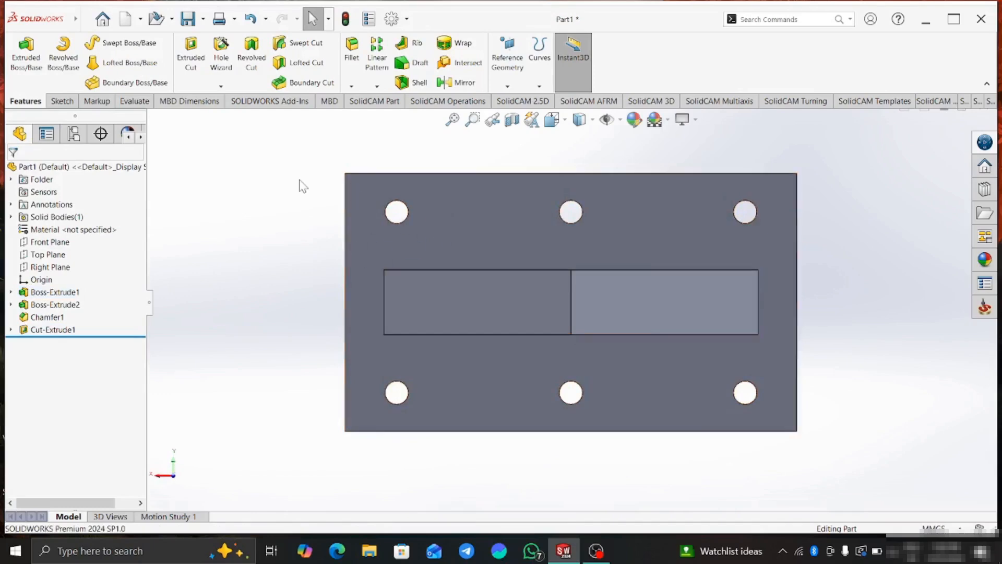
left_click(423, 231)
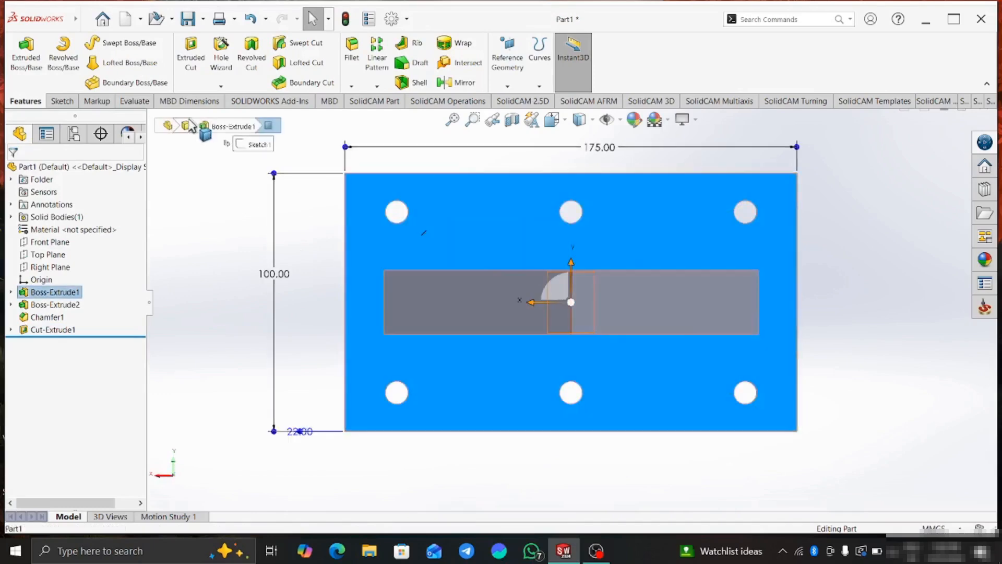
left_click(61, 101)
left_click(111, 43)
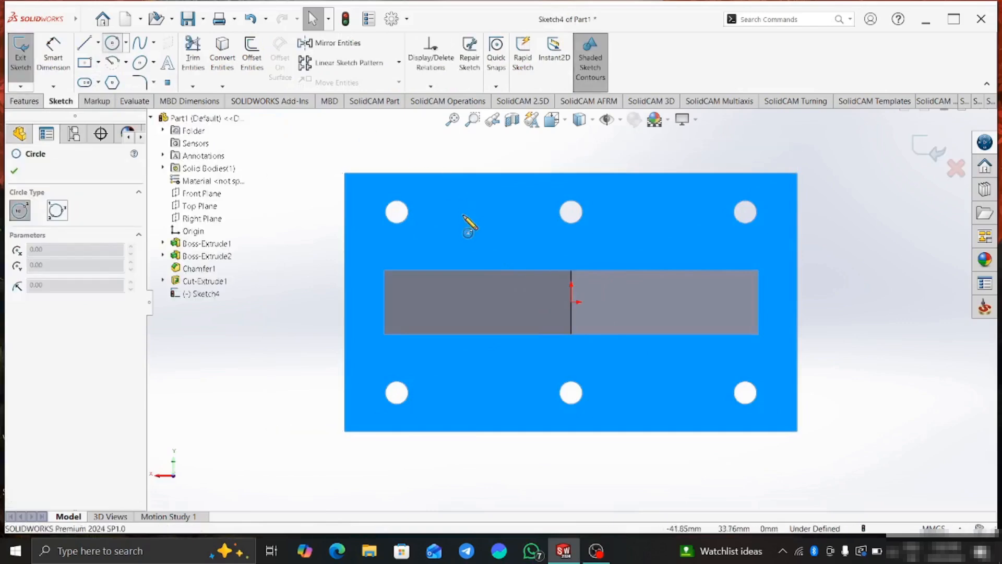
left_click(396, 212)
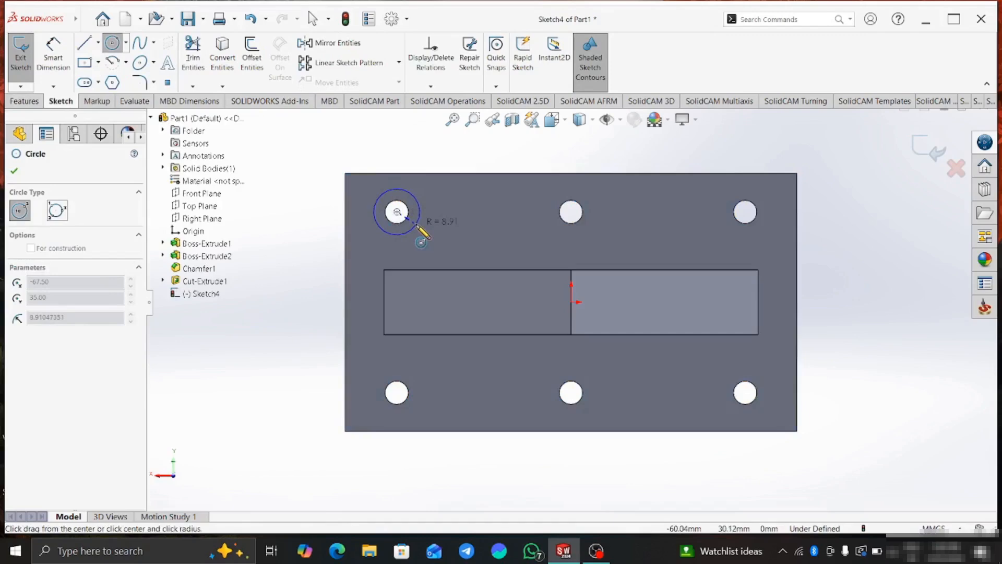
left_click(416, 226)
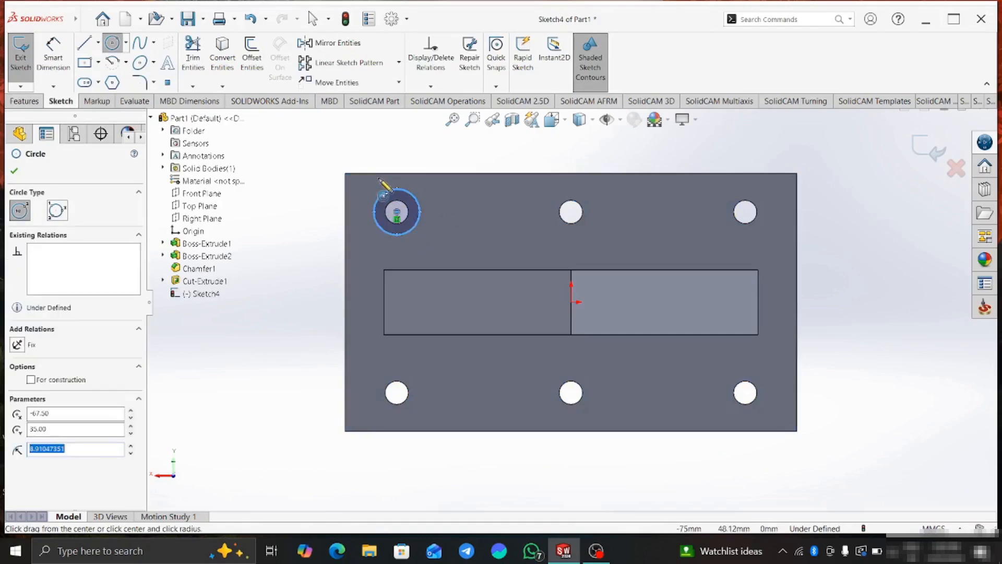
Step: Dimension the circle around the upper-left hole to a 14 mm diameter
right_click(312, 186)
left_click(317, 167)
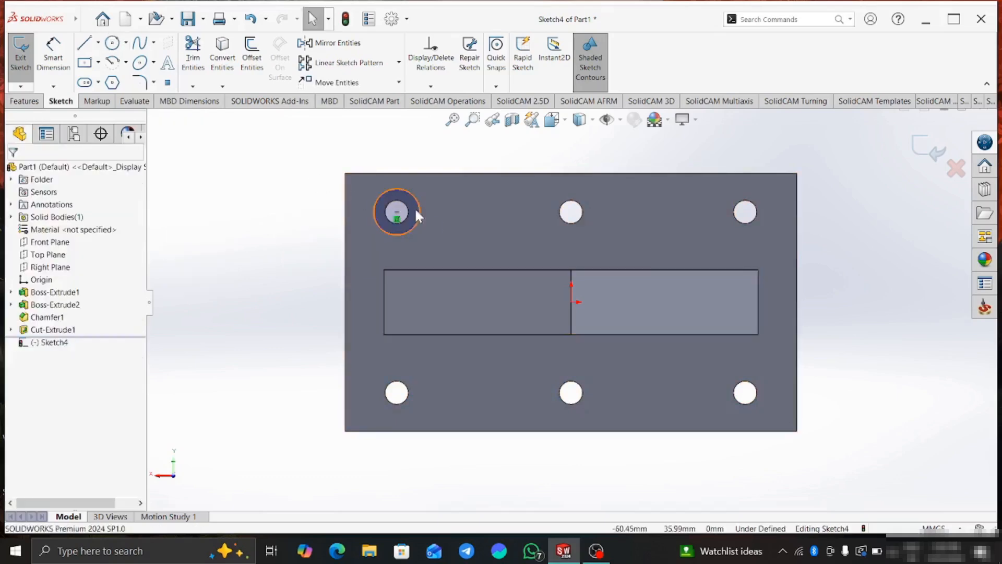
right_click(222, 163)
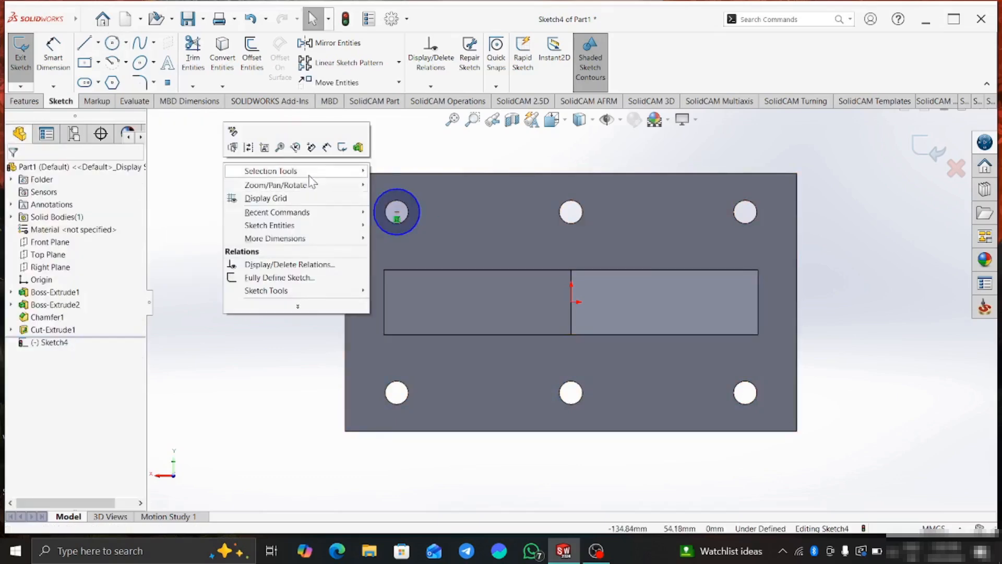
left_click(321, 148)
left_click(418, 224)
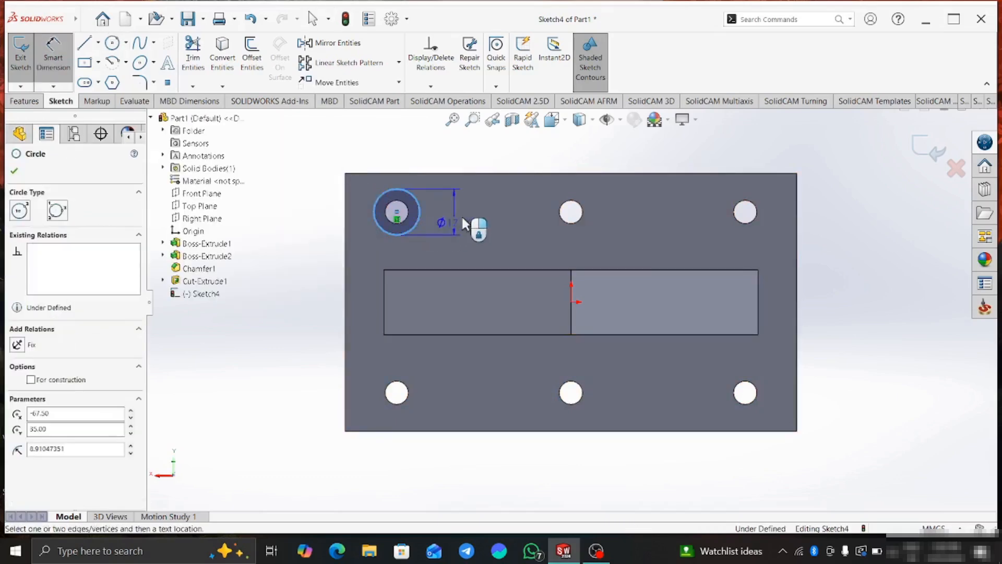
left_click(468, 257)
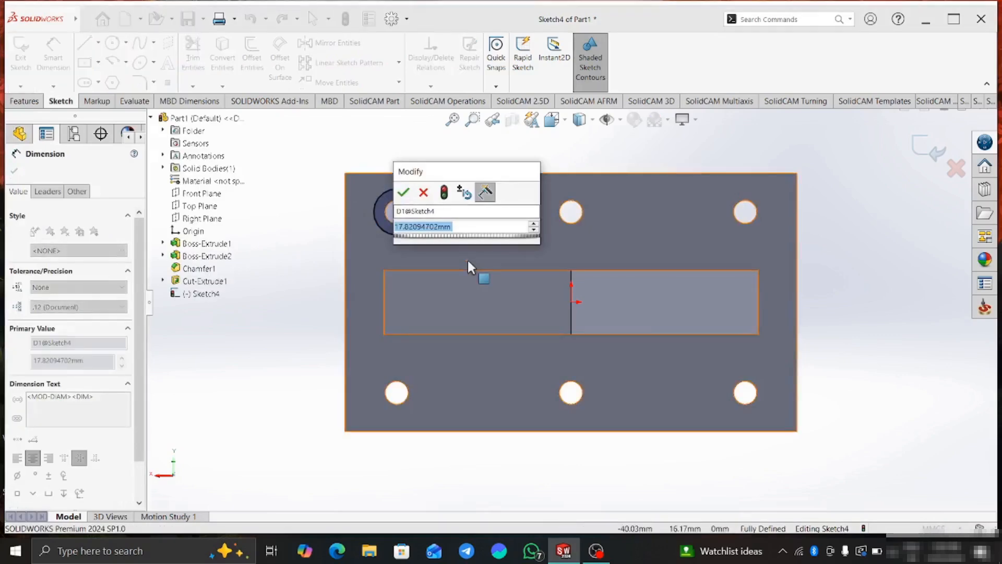
type("9")
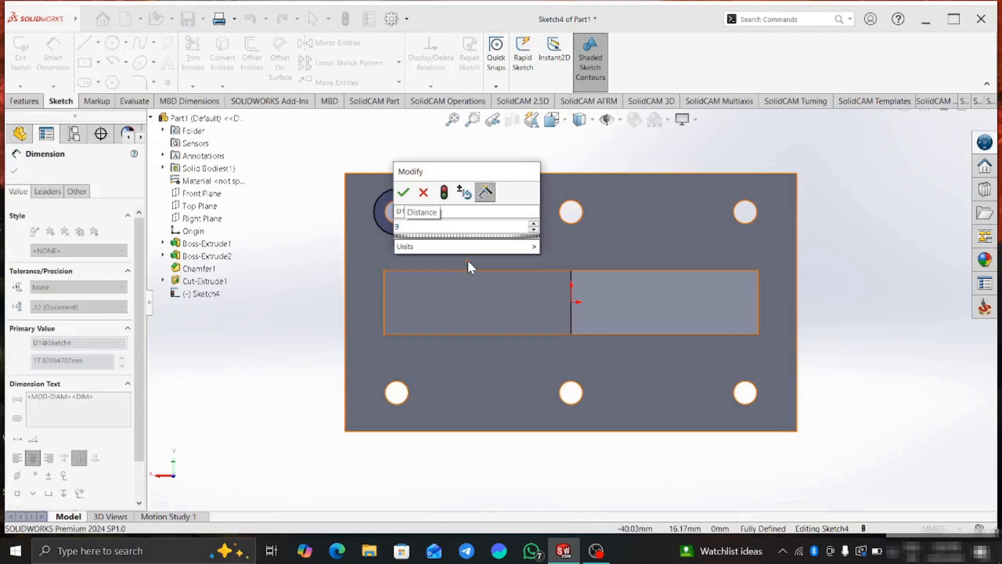
key("BackSpace")
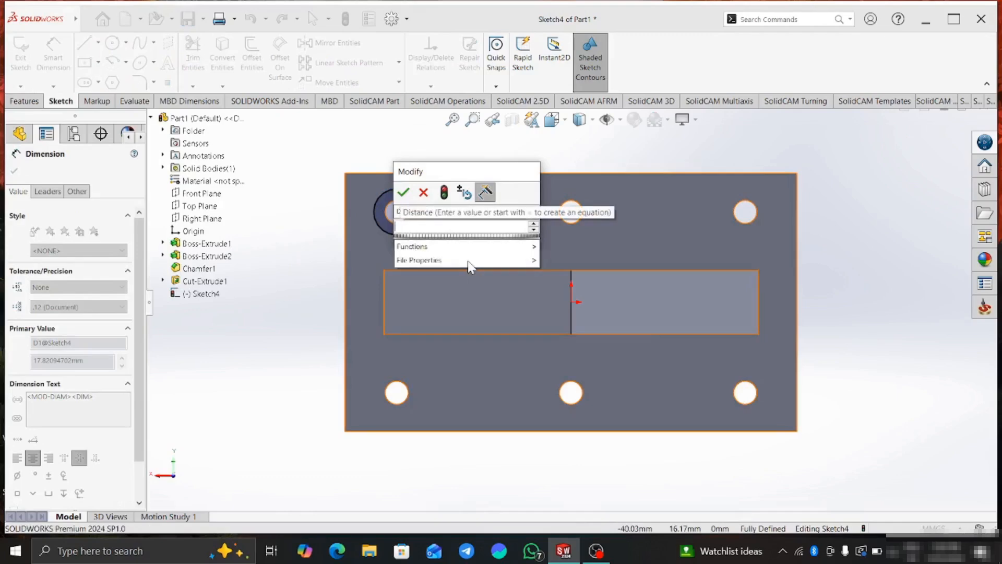
type("14")
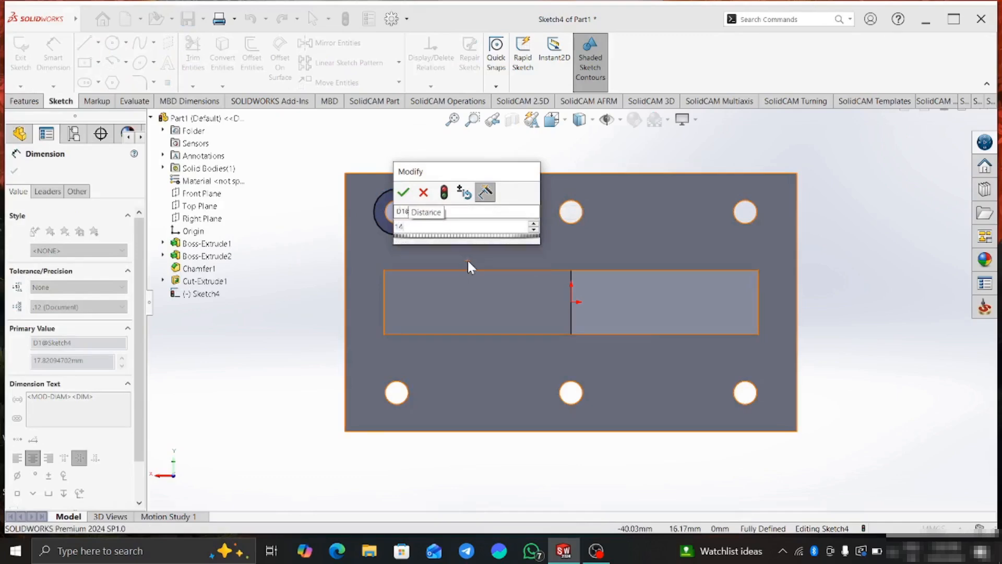
key("Return")
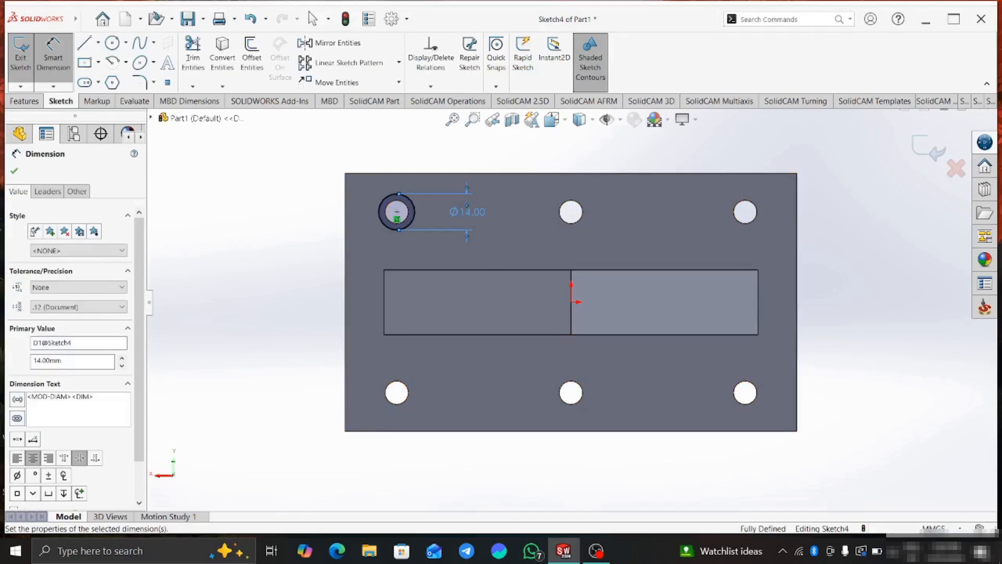
left_click(287, 227)
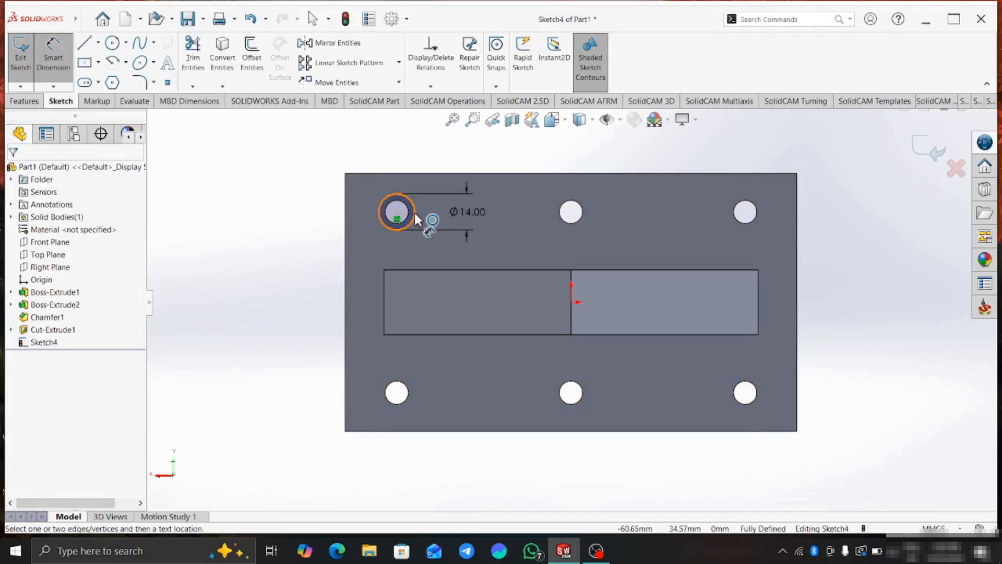
Step: Draw circles centred on the other five holes, clockwise from the upper-middle one, with radii about 7.8, 10.2, 8.4, 8.2 and 8.9 mm
left_click(112, 43)
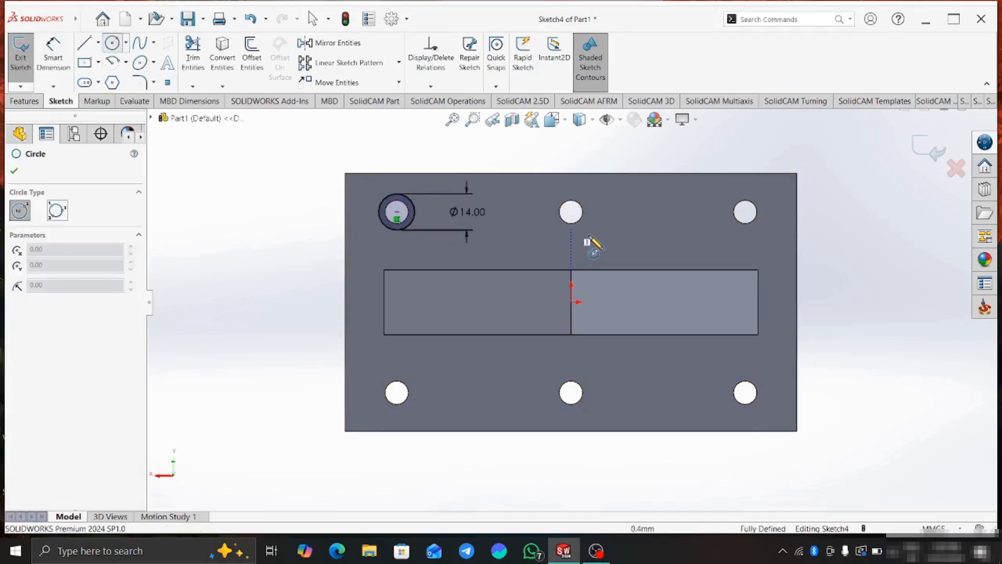
left_click_drag(572, 212, 583, 226)
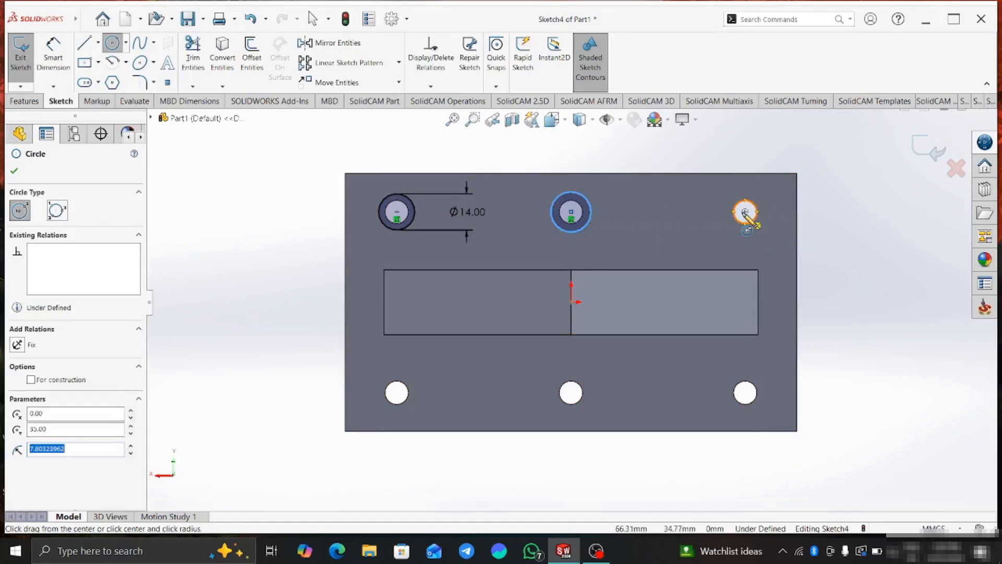
left_click_drag(745, 212, 764, 231)
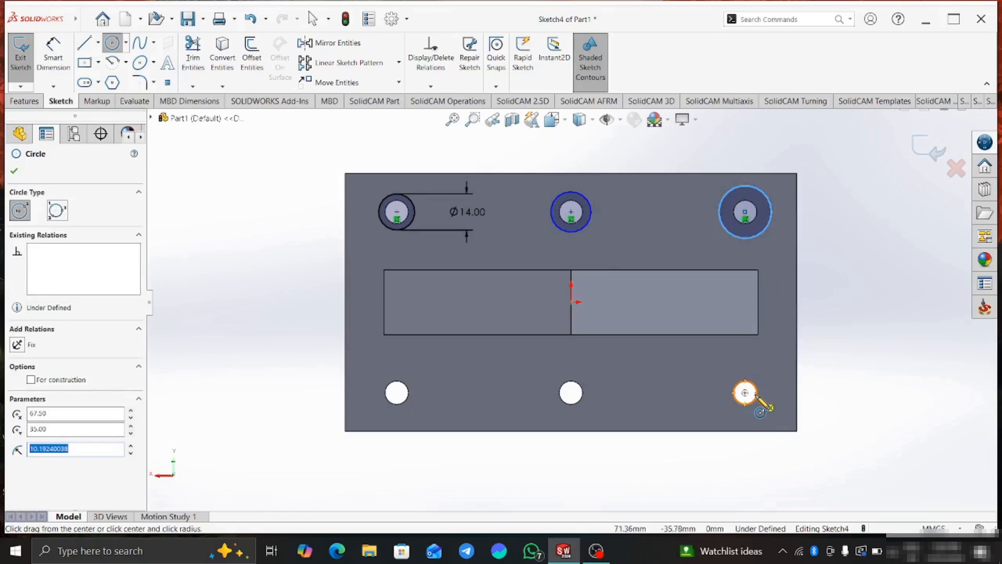
left_click_drag(746, 393, 761, 409)
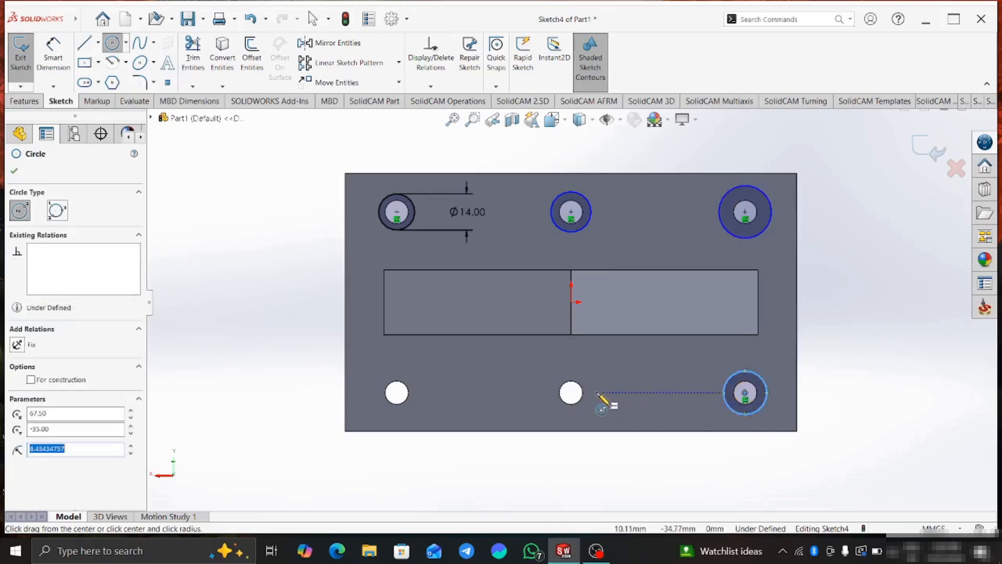
left_click_drag(572, 392, 594, 404)
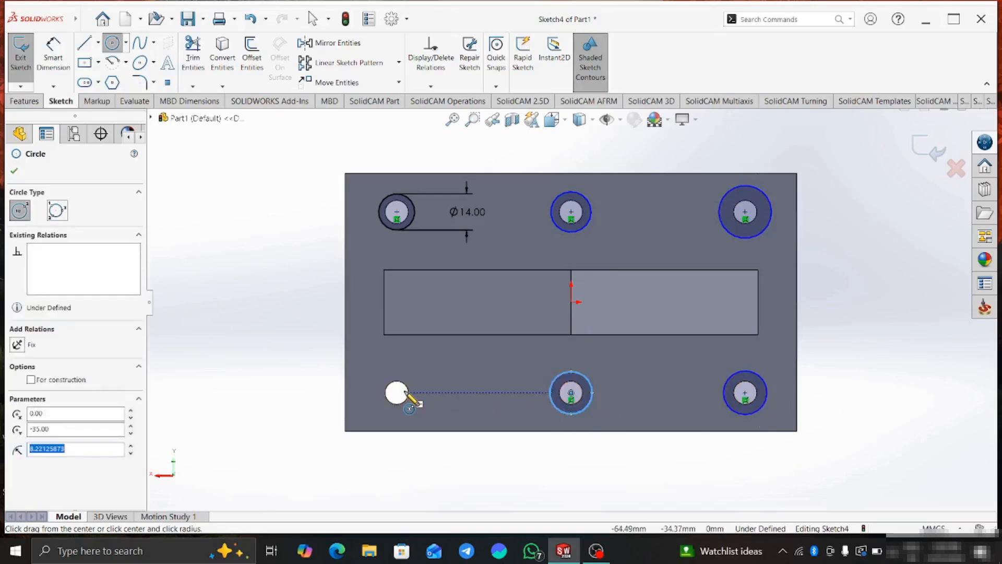
left_click_drag(397, 393, 415, 404)
right_click(185, 204)
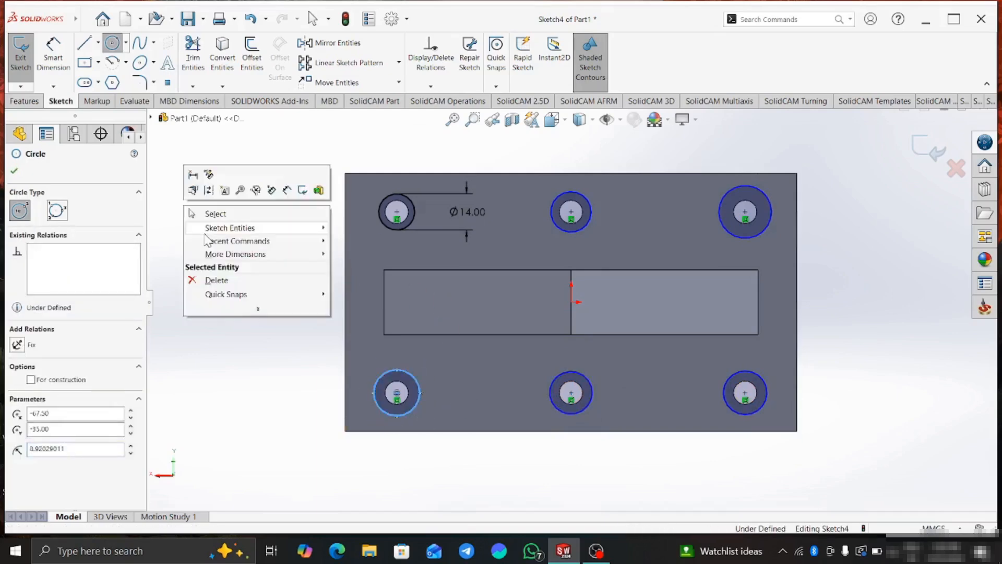
left_click(208, 213)
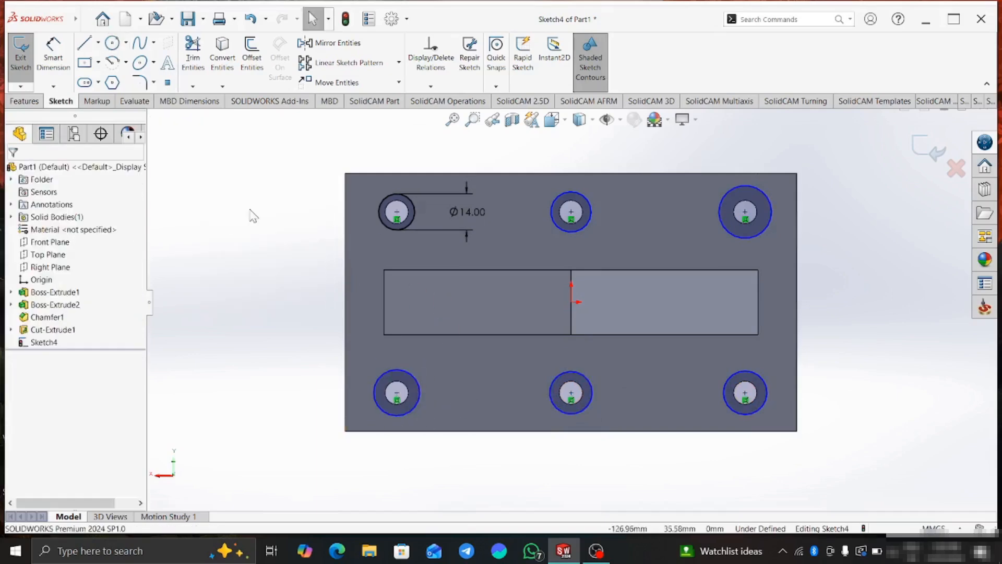
Step: Add an Equal relation between the 14 mm upper-left circle and the larger circle around the upper-middle hole
left_click(414, 217)
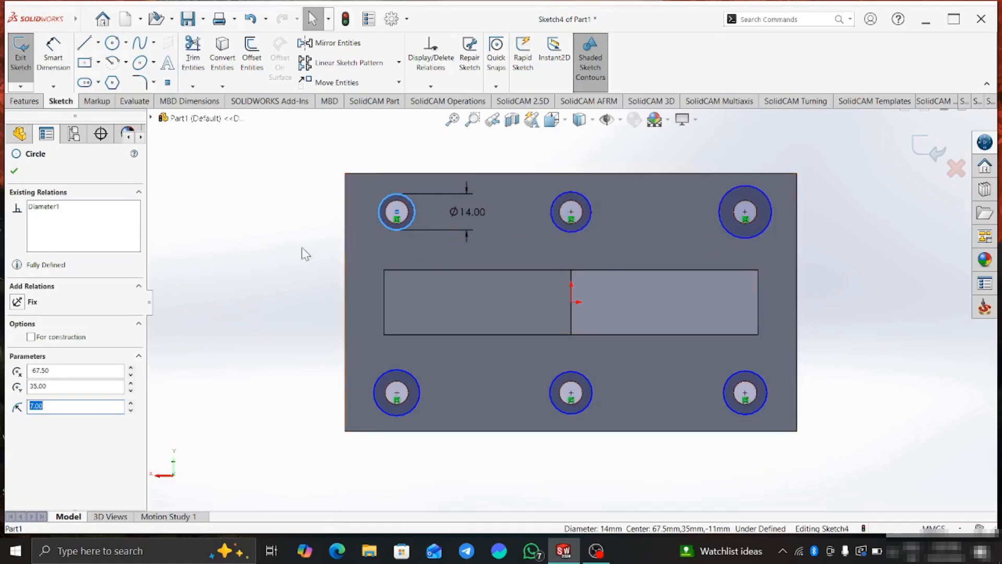
key("Escape")
left_click(394, 228)
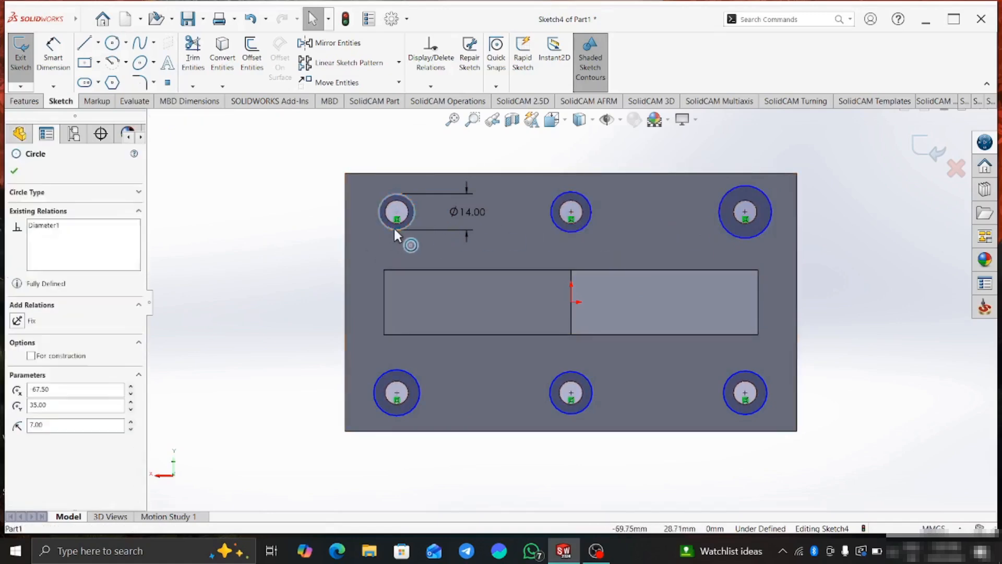
left_click(570, 232)
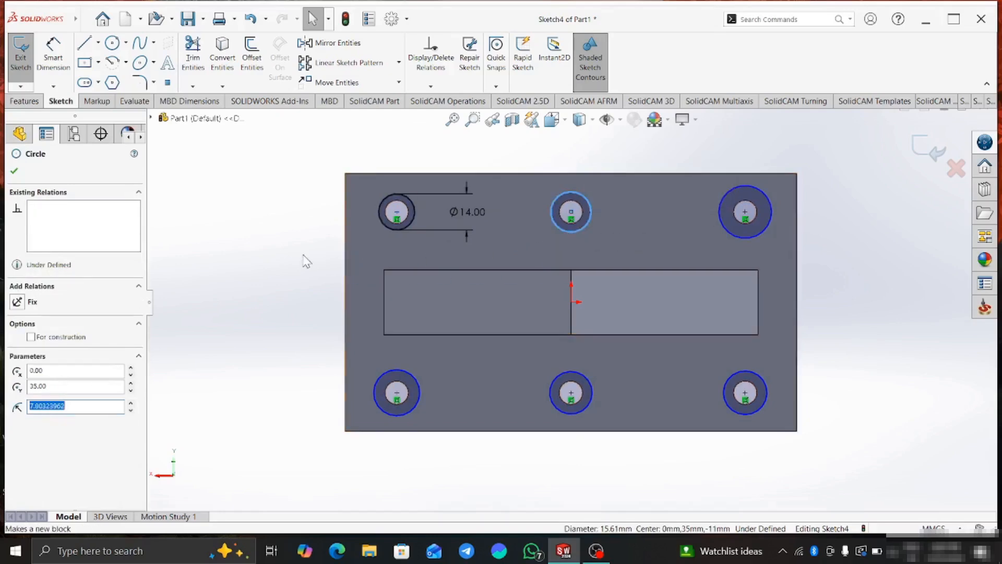
key("Escape")
left_click(386, 226)
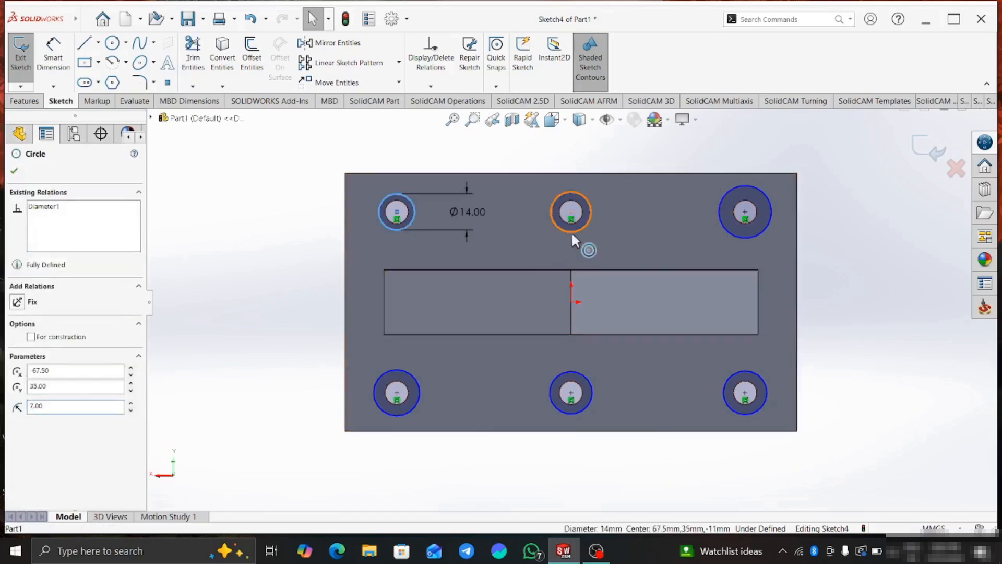
left_click(571, 231, "ctrl")
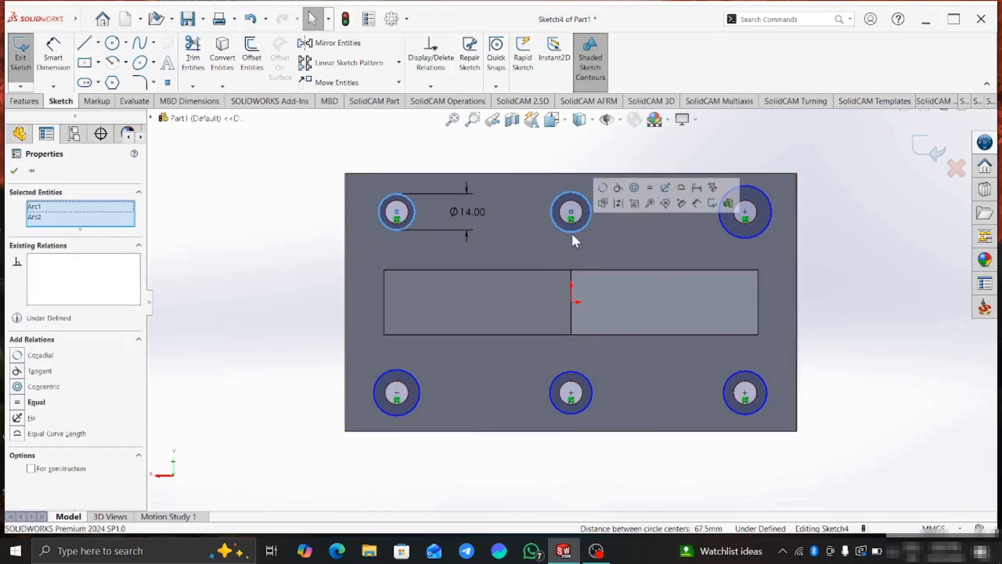
left_click(650, 189)
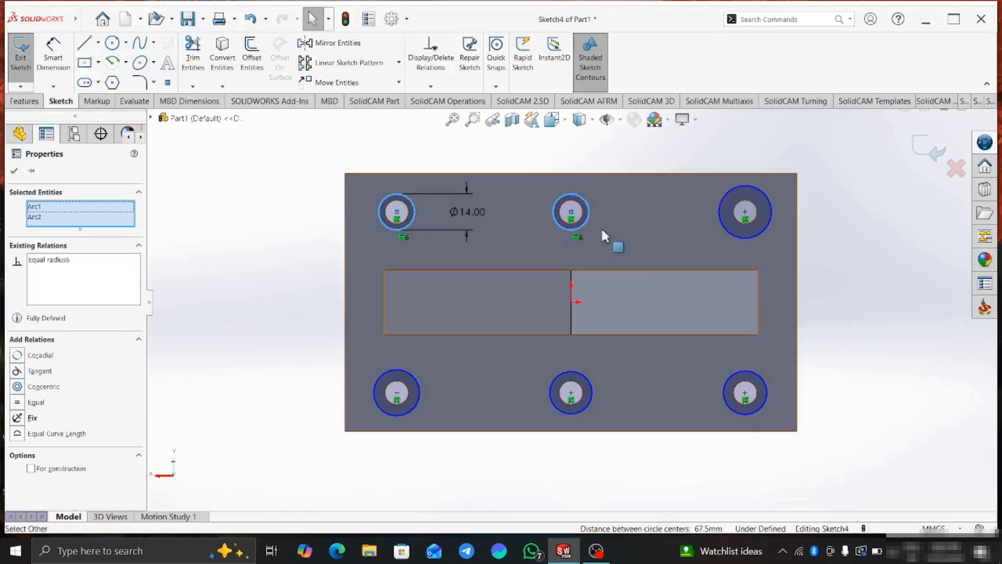
Step: Make the upper-right and all three lower outer circles equal to the 14 mm circle
left_click(740, 240, "ctrl")
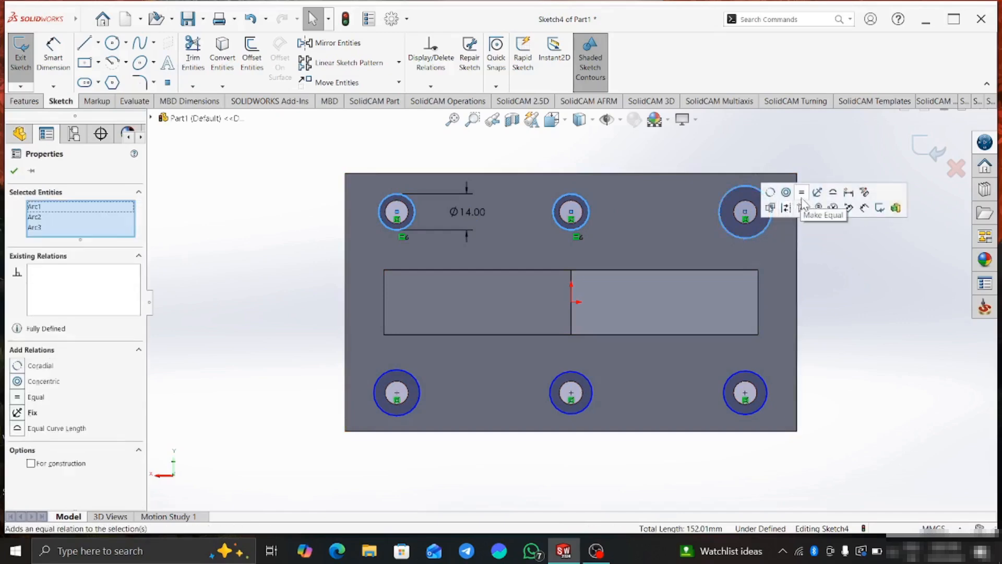
left_click(805, 206)
left_click(757, 379, "ctrl")
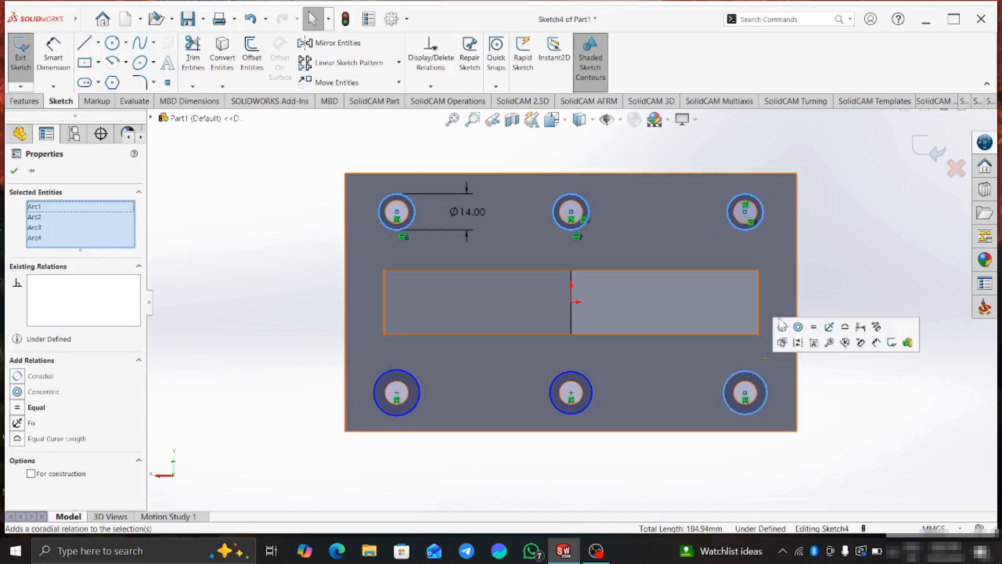
left_click(816, 334)
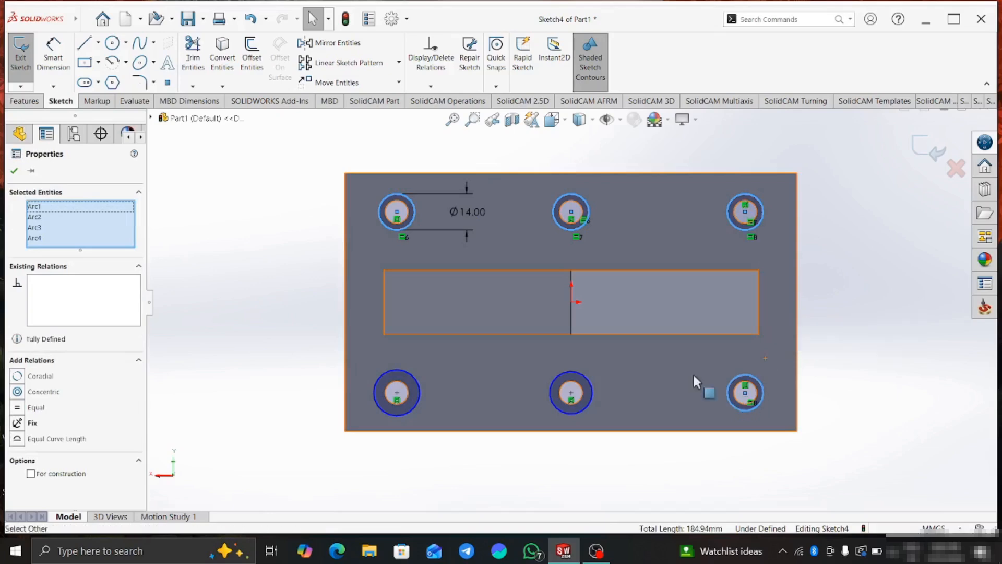
left_click(590, 384, "ctrl")
left_click(652, 341)
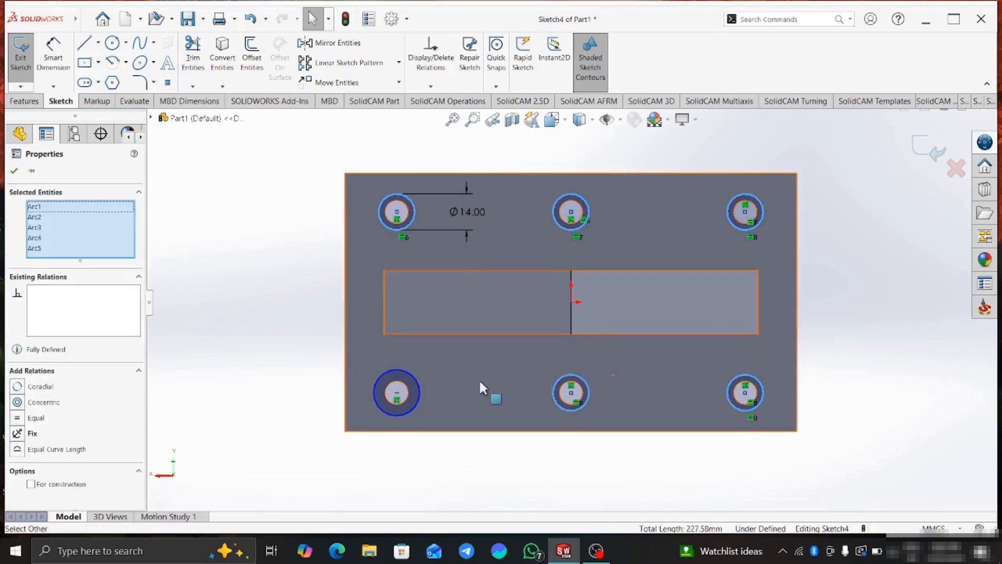
left_click(418, 388, "ctrl")
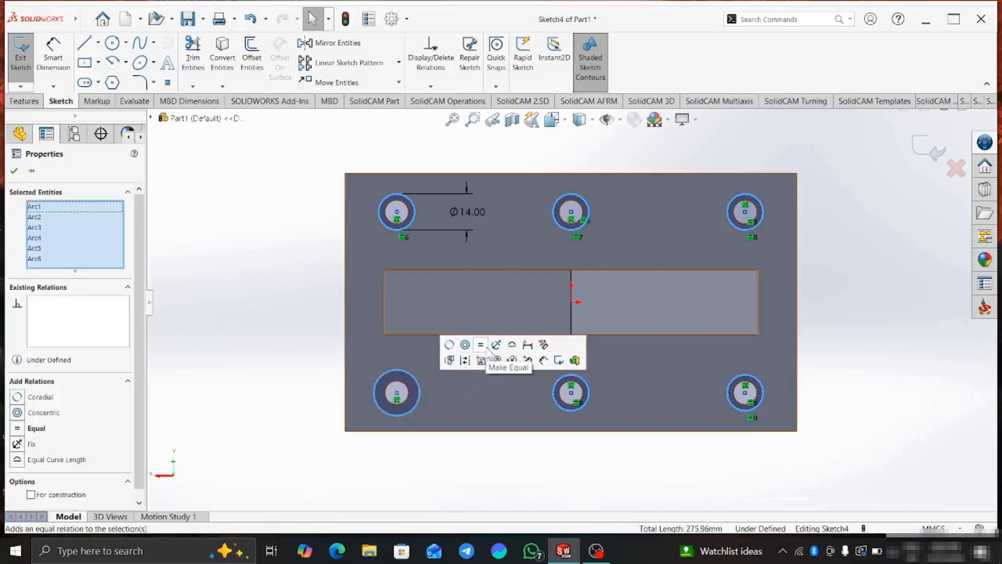
left_click(481, 346)
left_click(269, 261)
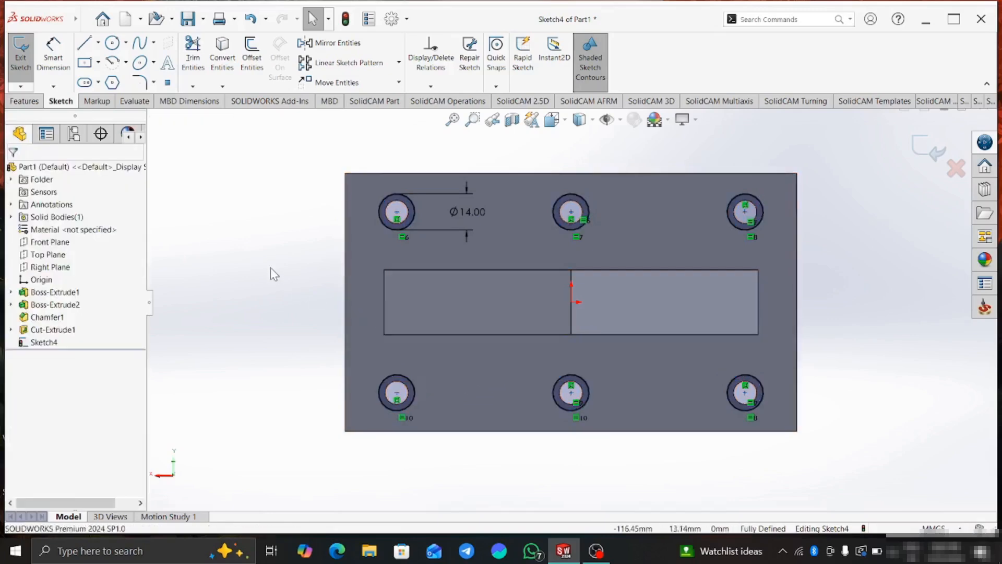
Step: Cut the six 14 mm circles into the block with a Blind Extruded Cut 10 mm deep
left_click(24, 101)
left_click(193, 67)
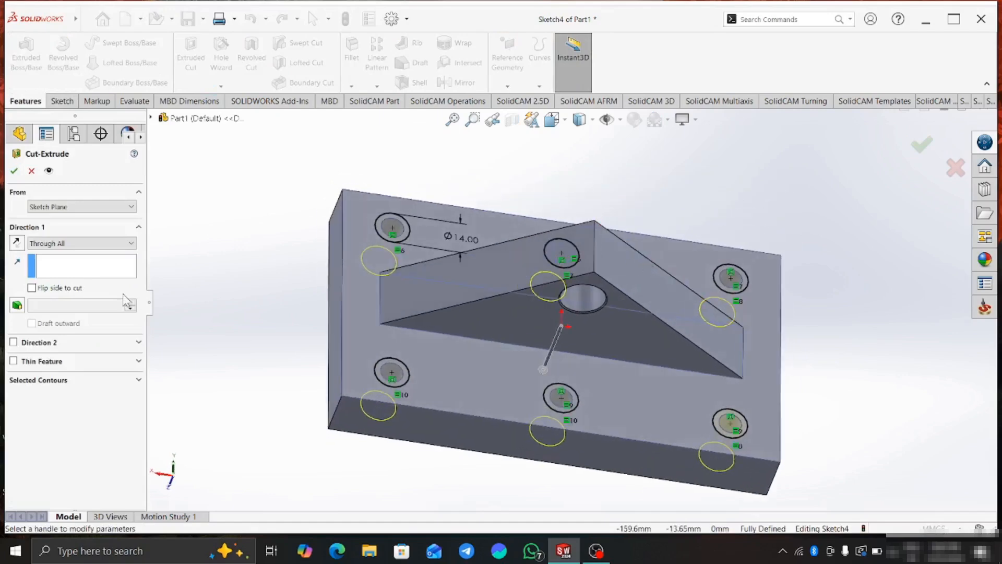
left_click(46, 243)
left_click(47, 262)
left_click(47, 243)
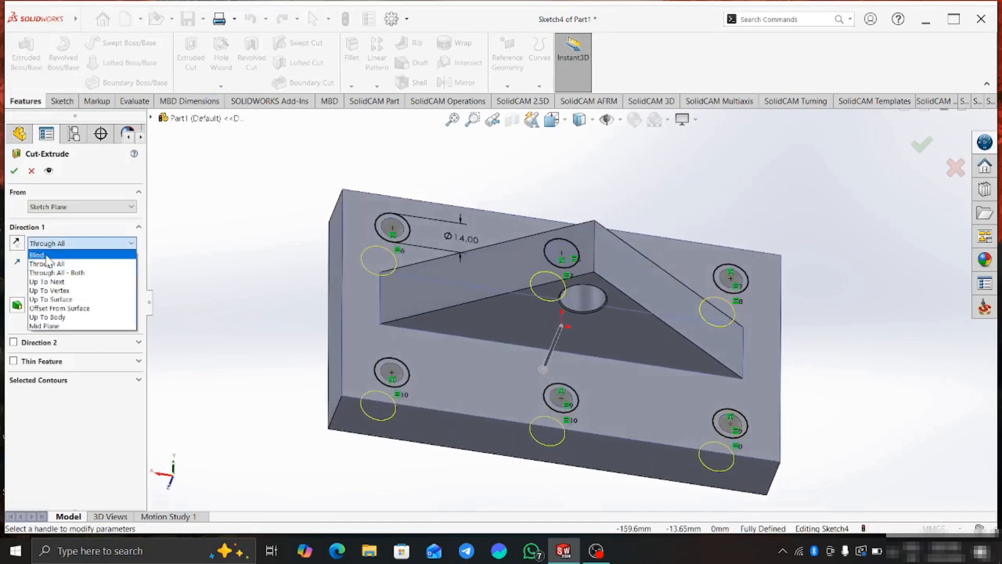
left_click(48, 254)
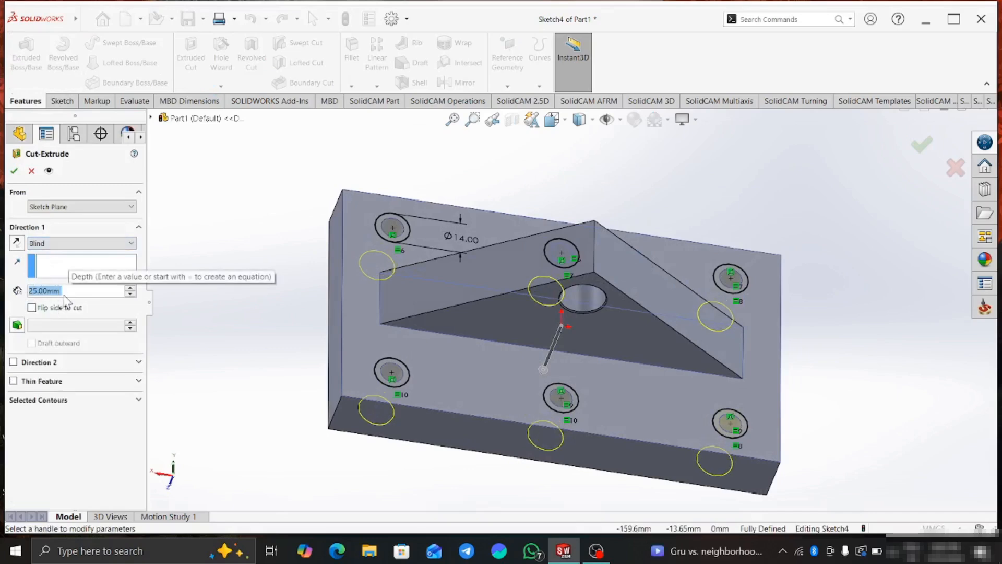
type("1")
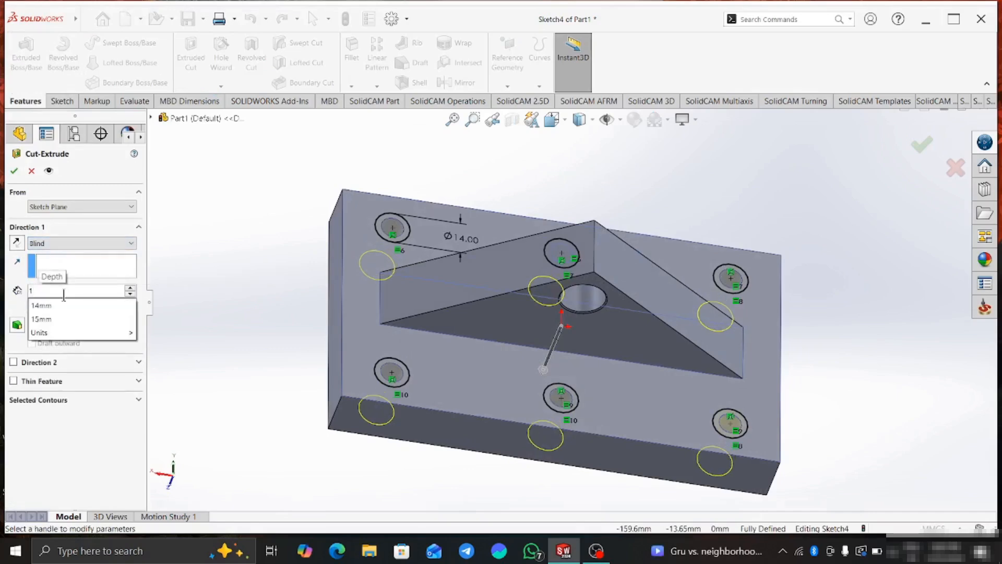
type("0")
key("Return")
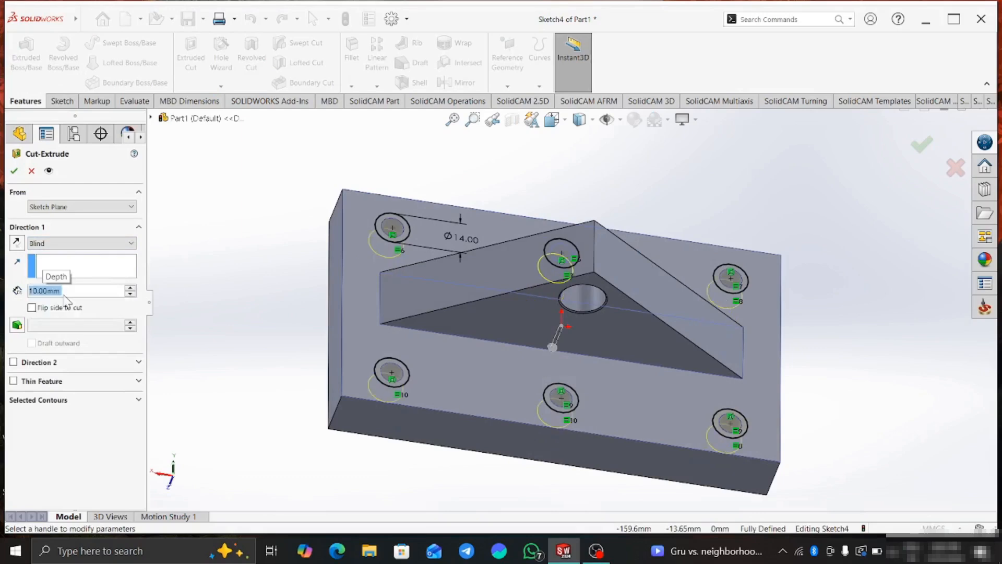
left_click(15, 171)
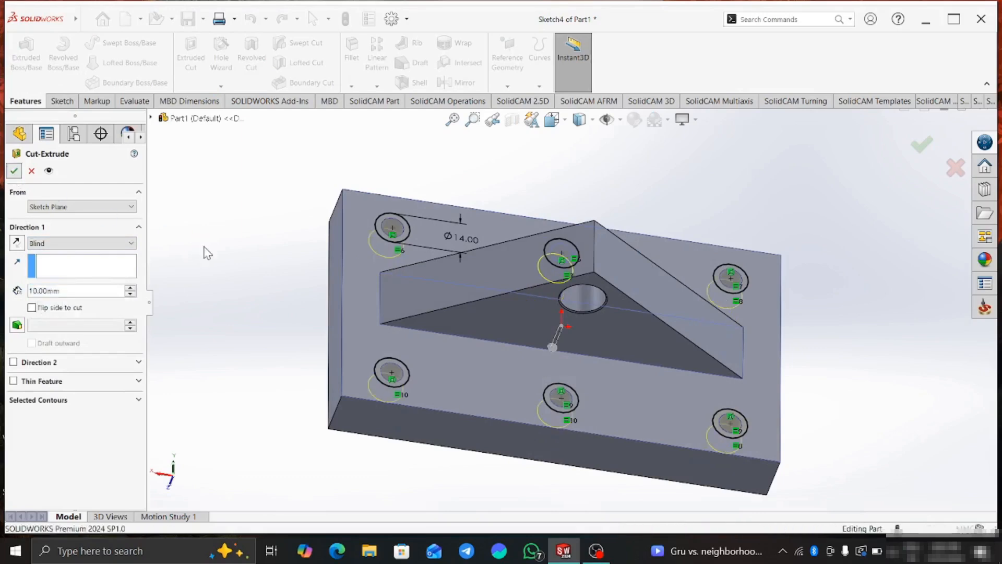
middle_click_drag(342, 268, 293, 230)
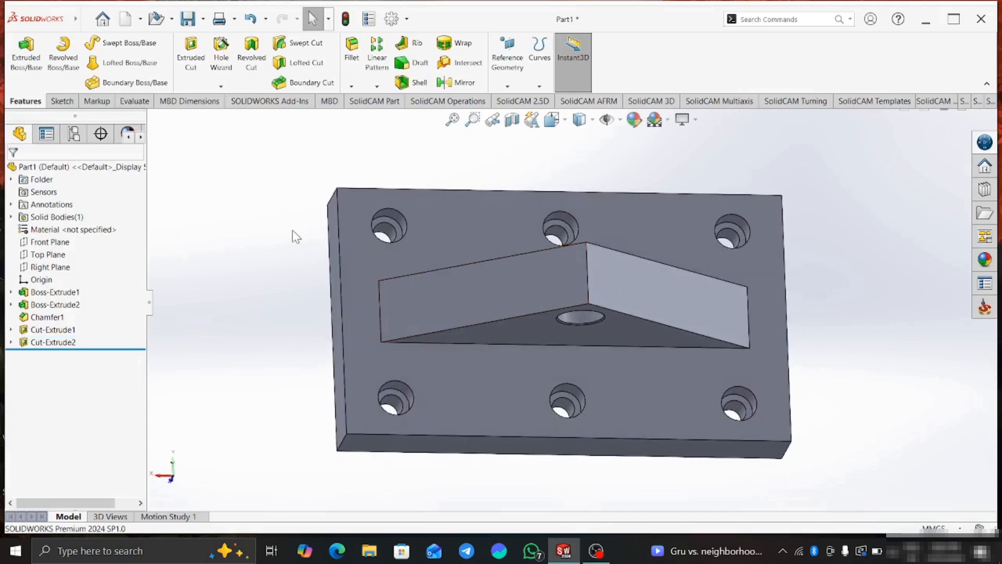
Step: Chamfer the top edges of all six 14 mm counterbores by 0.5 mm at 45 degrees
left_click(358, 86)
left_click(371, 111)
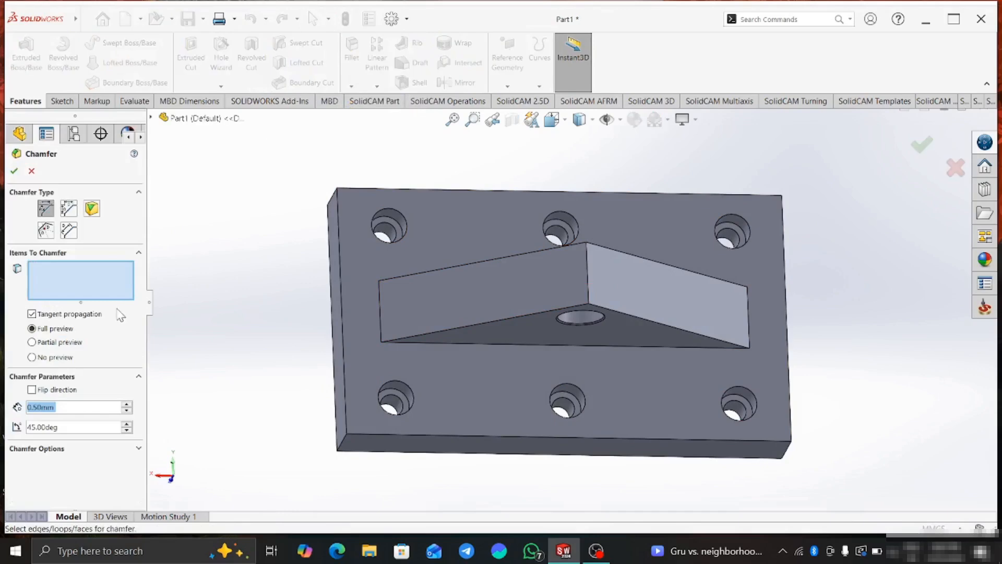
left_click(394, 207)
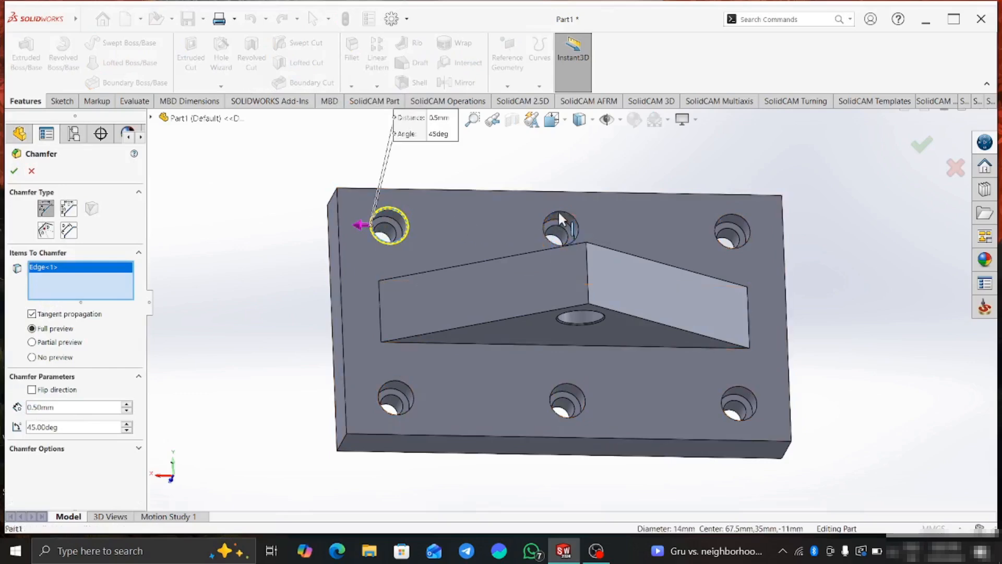
left_click(559, 209)
left_click(739, 211)
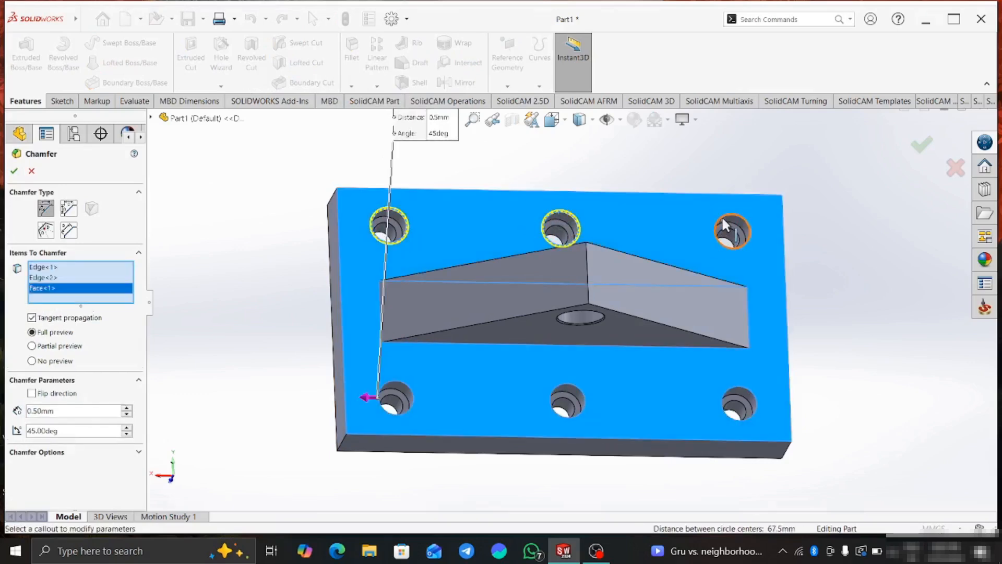
right_click(96, 296)
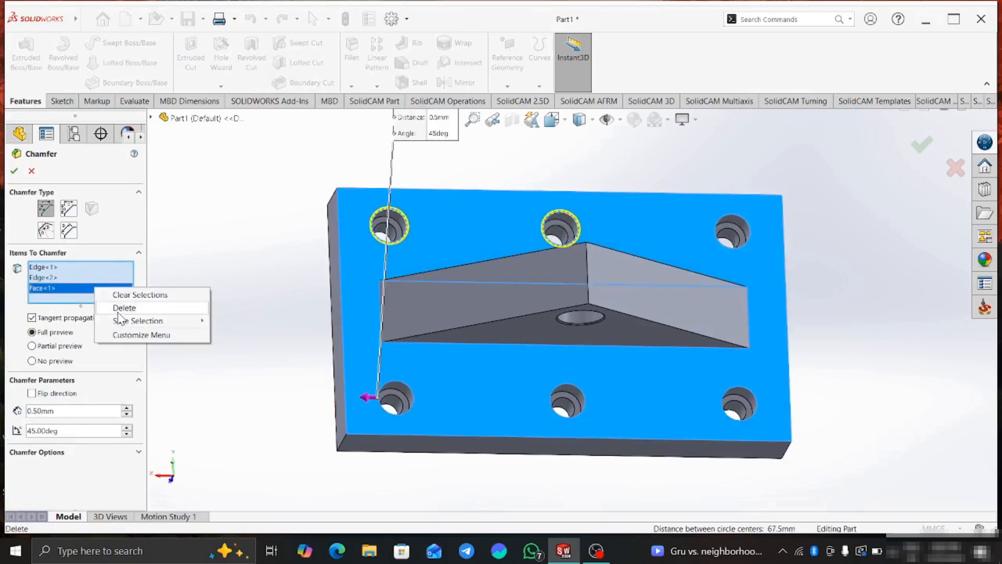
left_click(123, 307)
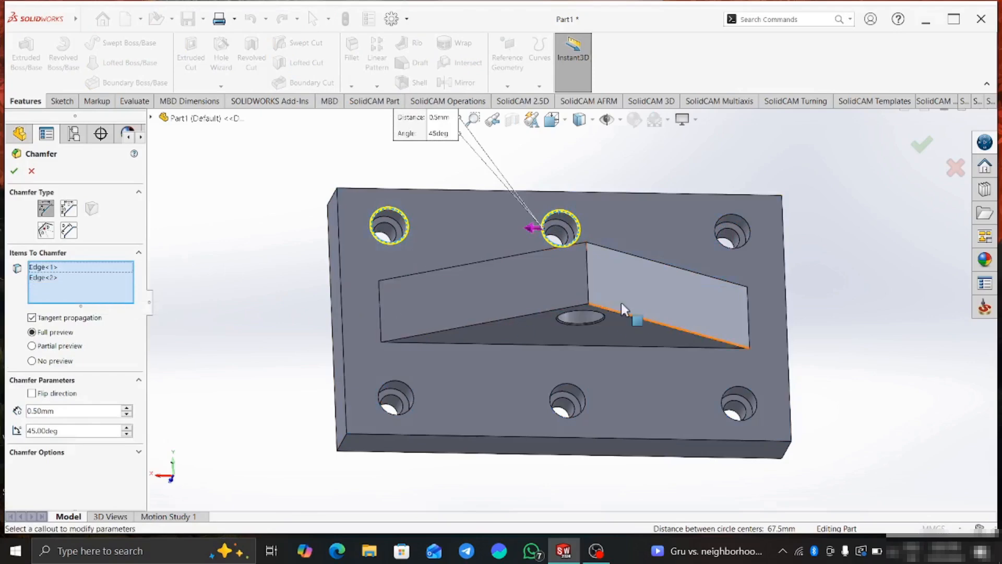
left_click(735, 219)
left_click(750, 387)
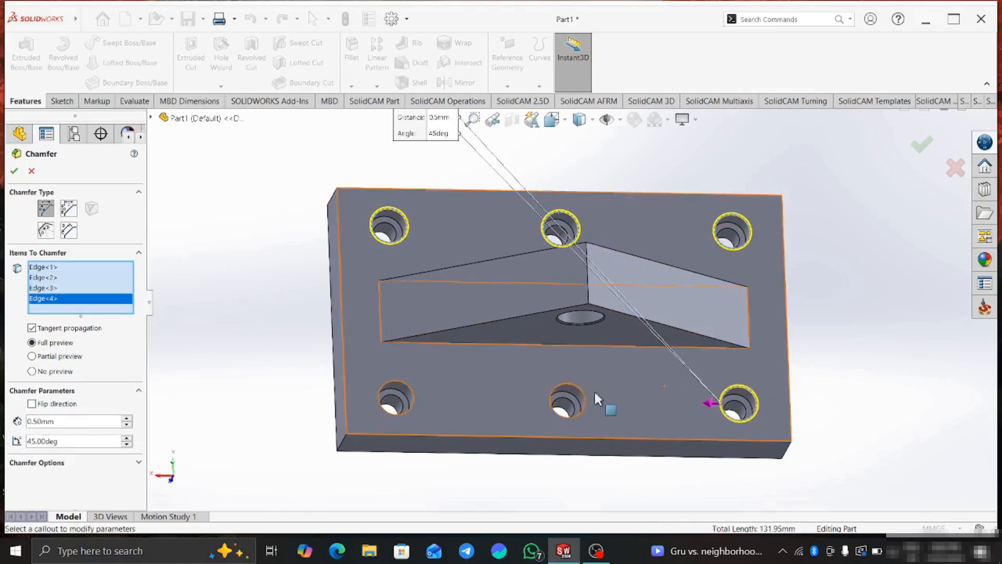
left_click(572, 387)
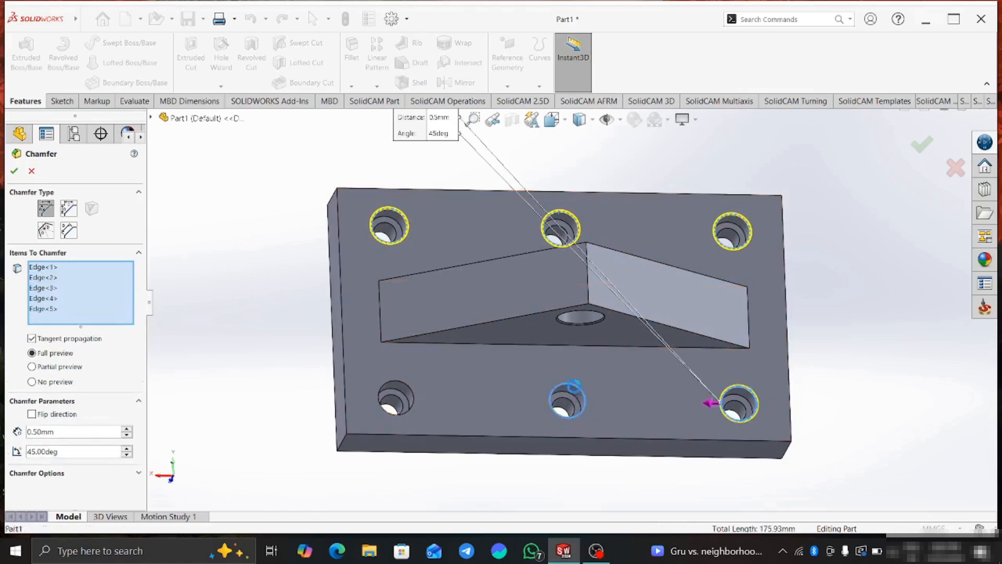
left_click(386, 382)
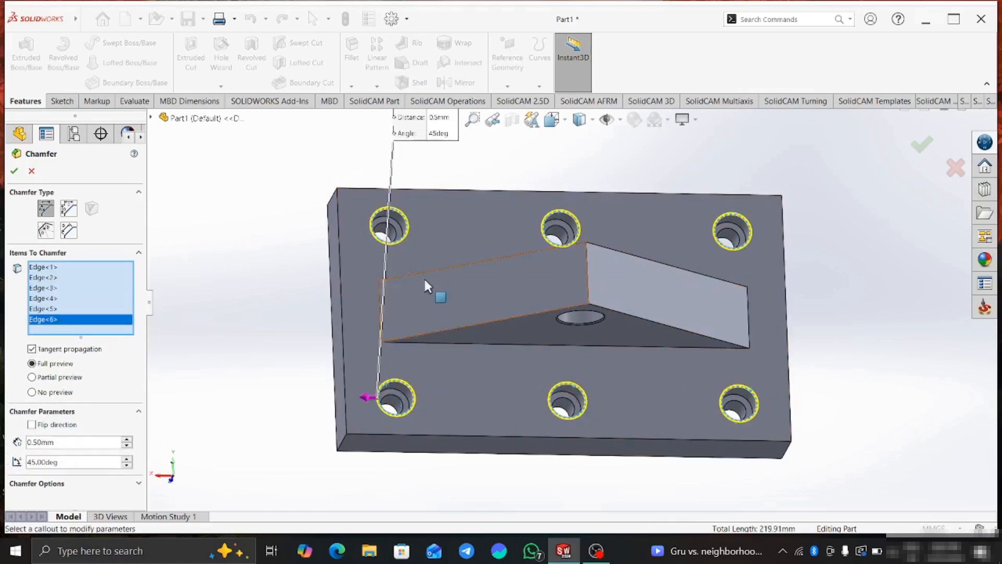
left_click(15, 171)
middle_click_drag(715, 287, 752, 245)
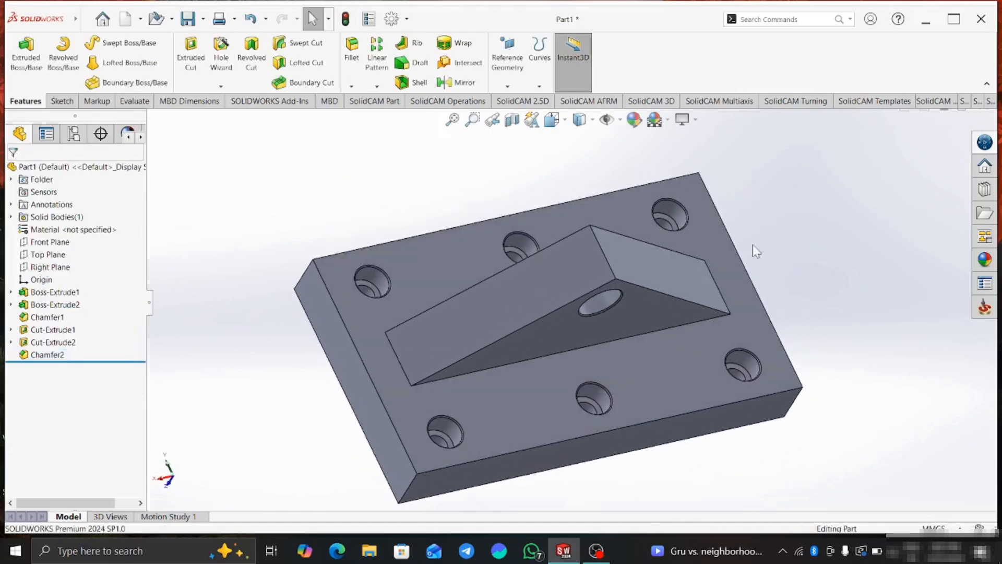
Step: Assign Brass from the Copper Alloys category as the part's material
right_click(65, 230)
left_click(58, 234)
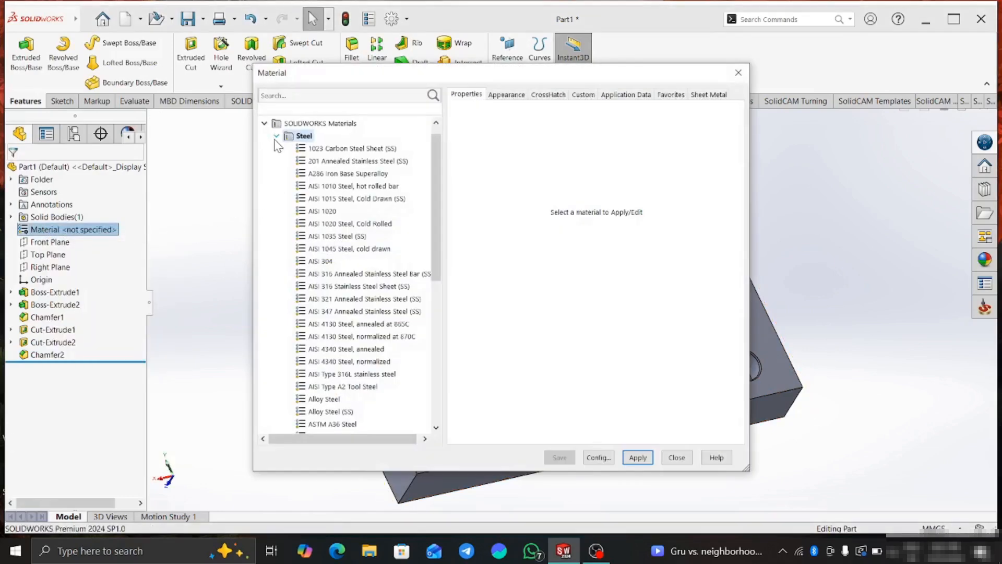
left_click(277, 137)
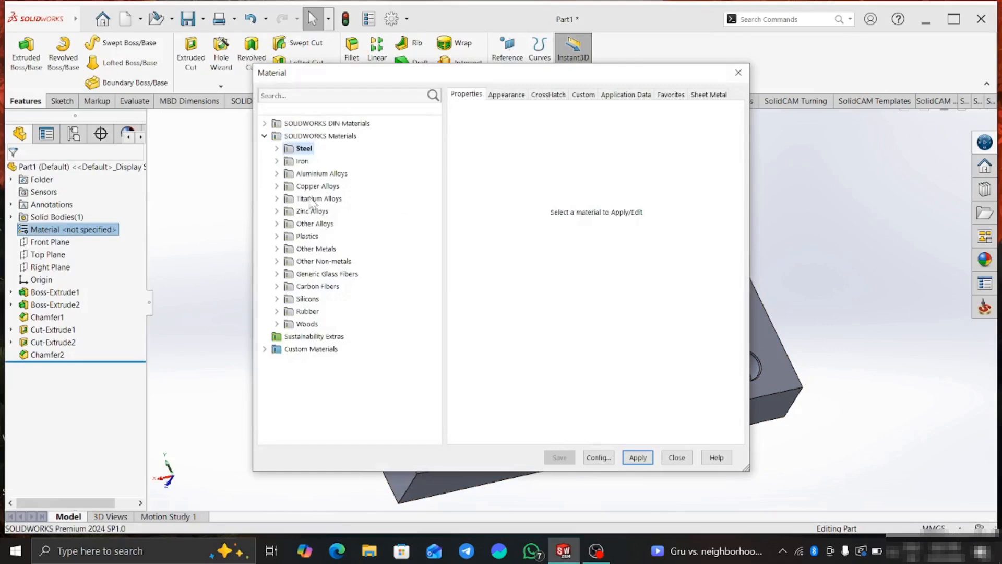
left_click(277, 187)
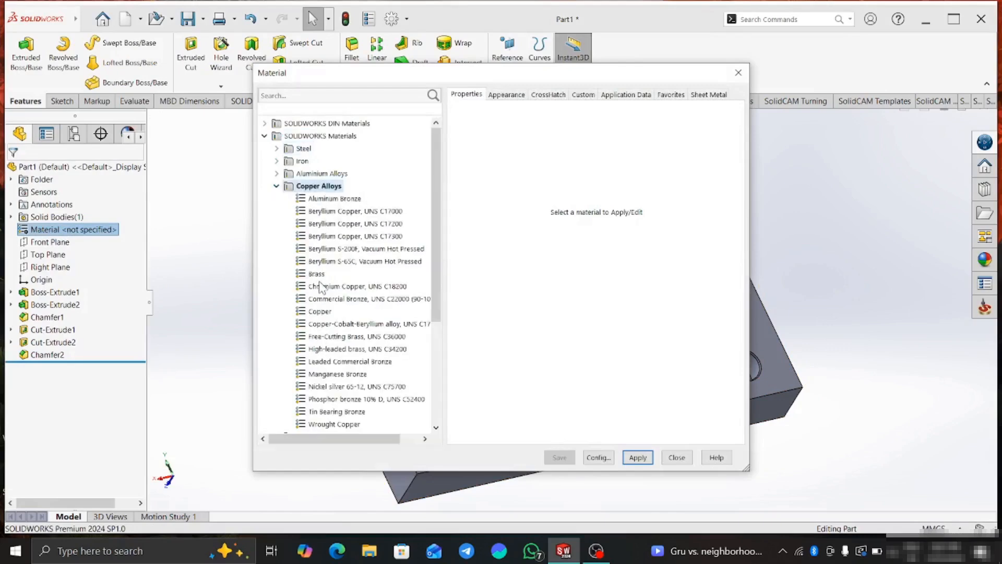
left_click(317, 273)
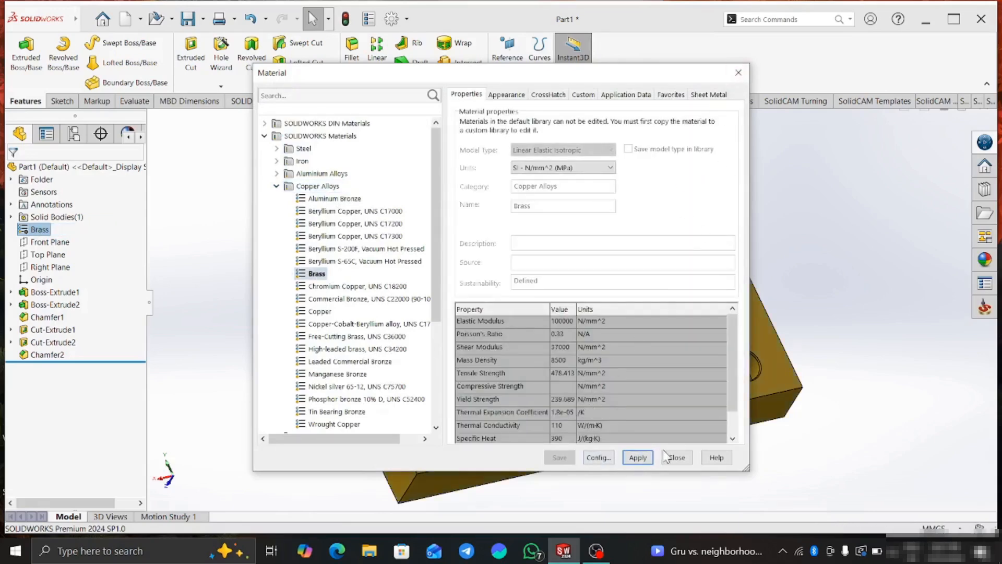
key("Escape")
middle_click_drag(606, 272, 554, 483)
middle_click_drag(583, 255, 526, 280)
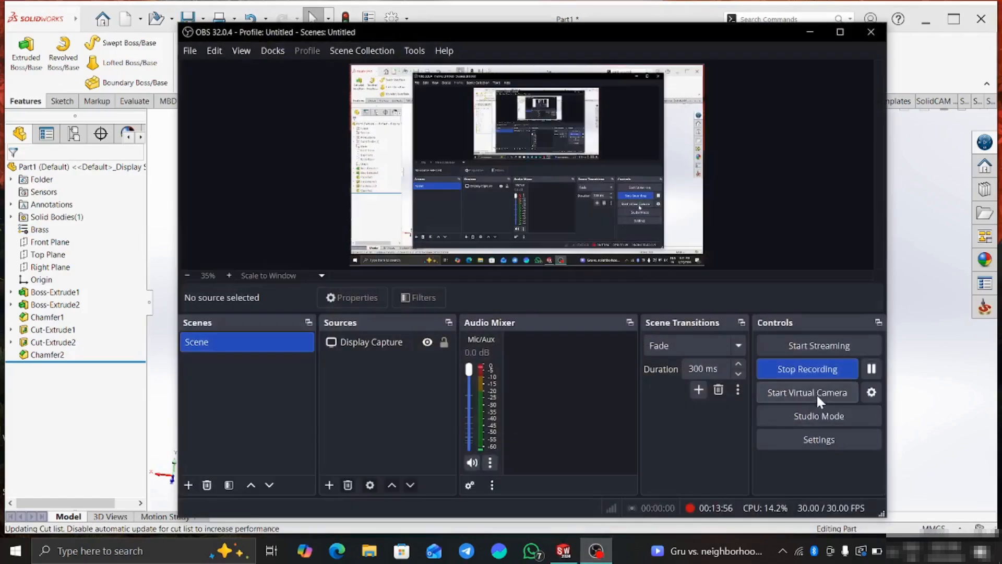
left_click(810, 32)
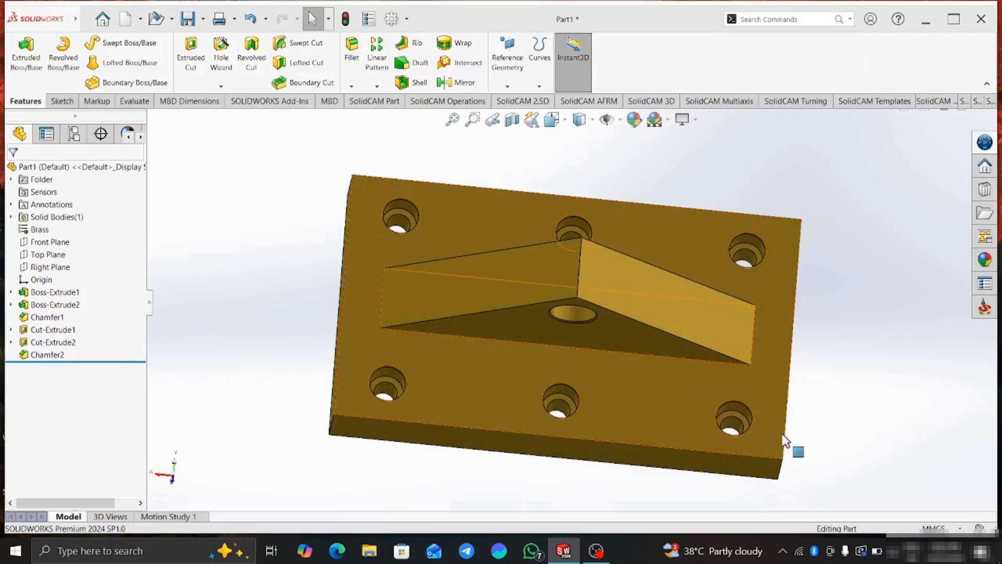
middle_click_drag(750, 448, 796, 413)
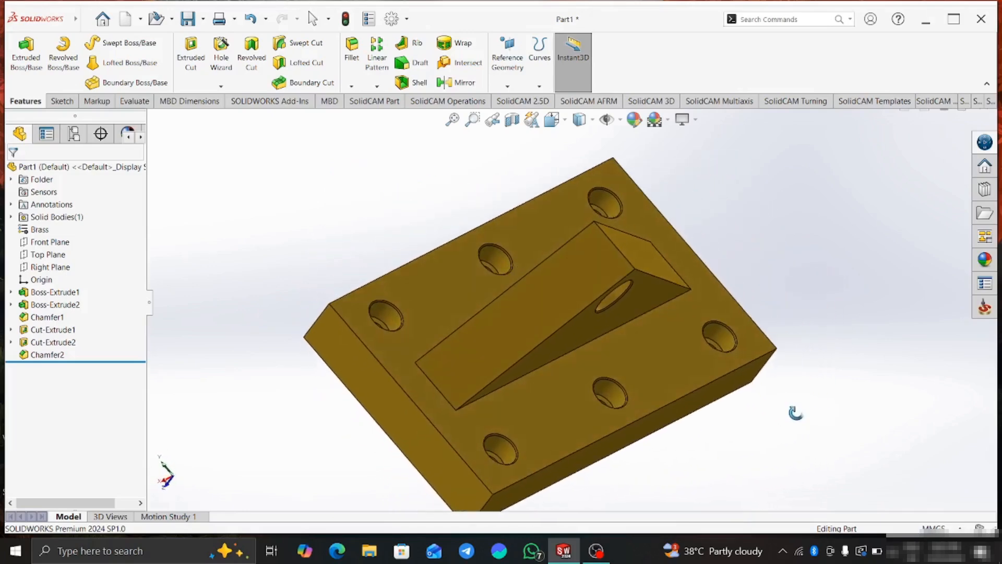